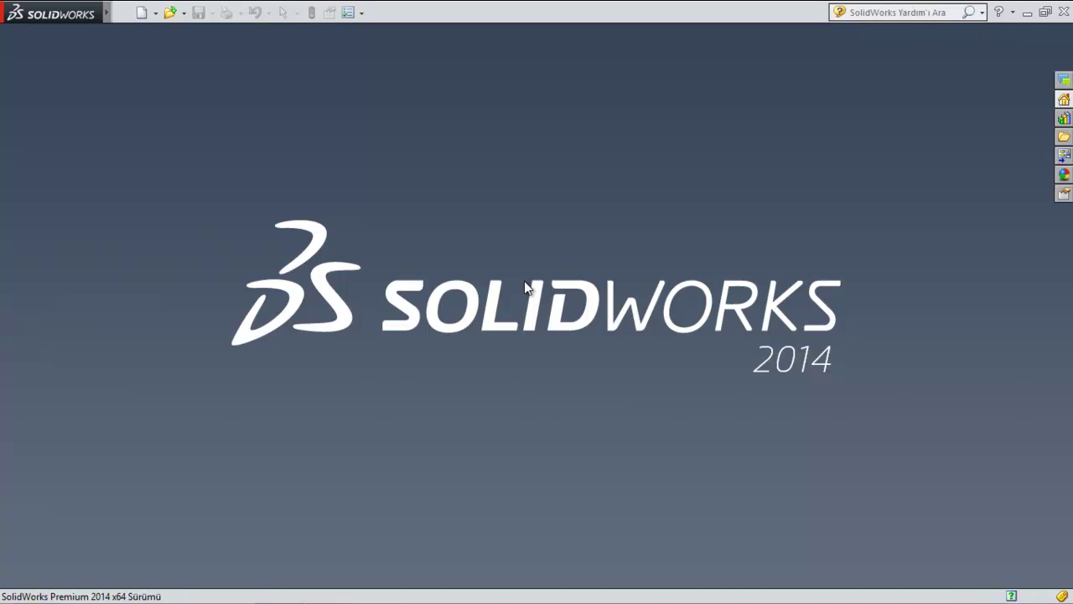
Step: Pin the menu bar and open SolidCAM's Takım Tablosu > Takım tablosu yarat choices
left_click(129, 12)
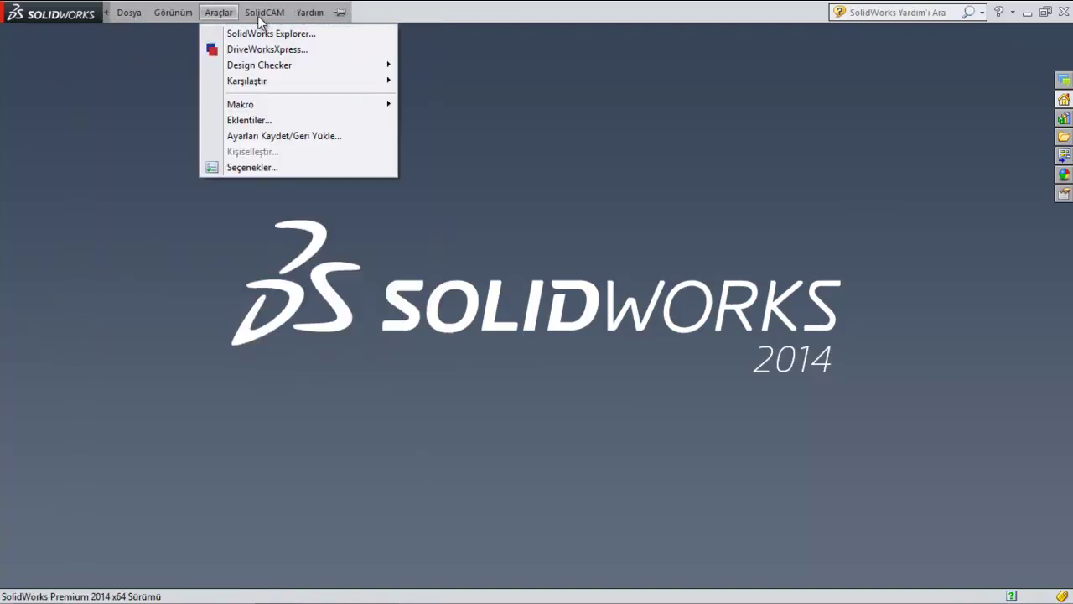
left_click(341, 13)
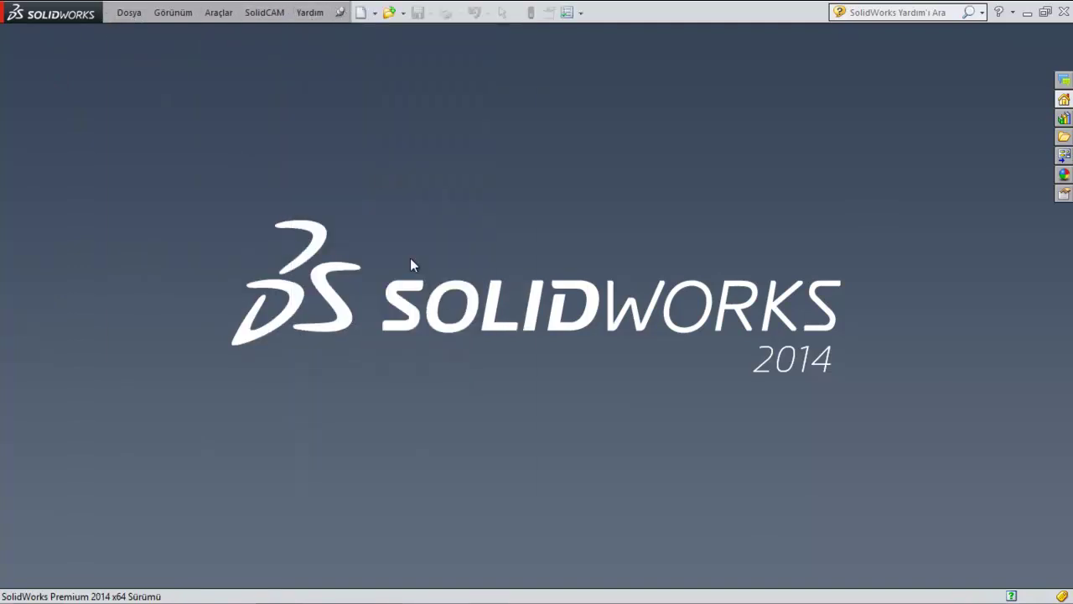
left_click(264, 12)
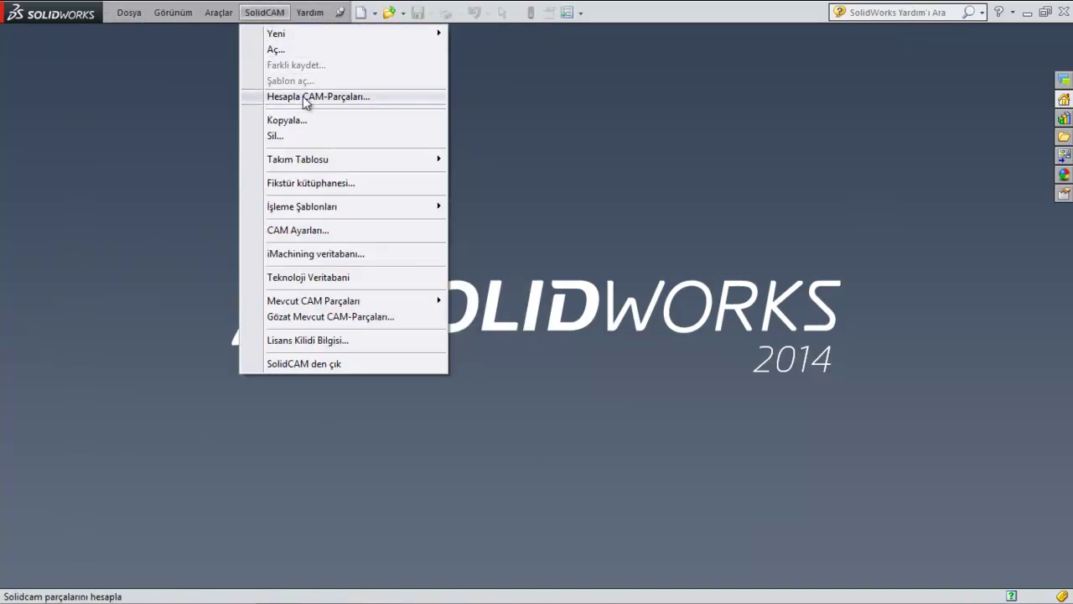
mouse_move(298, 159)
mouse_move(513, 175)
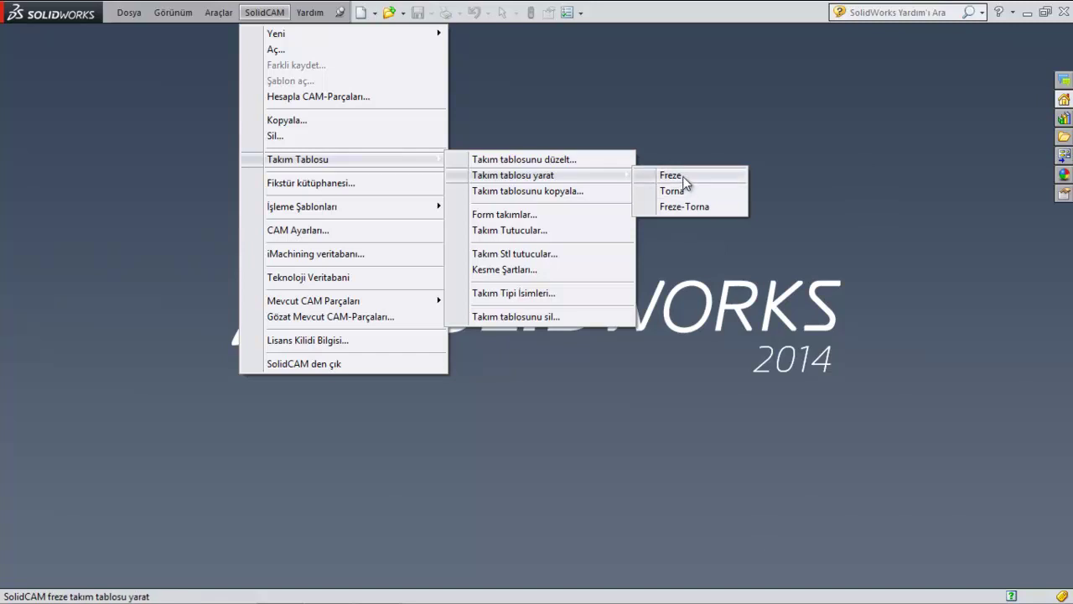
Step: Choose Freze to start a new milling tool table
left_click(685, 181)
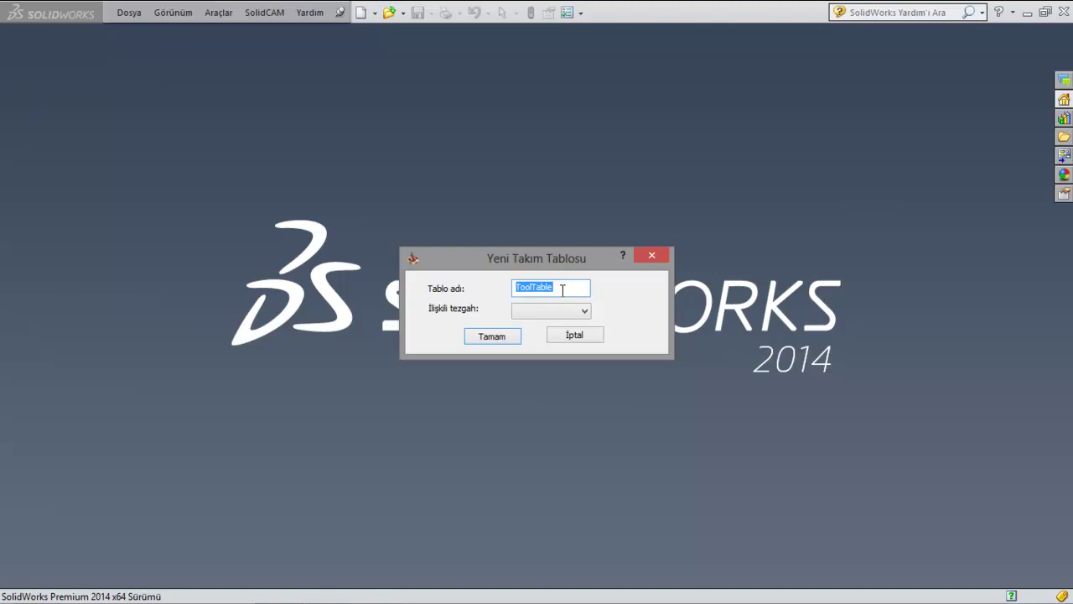
Step: Name the table ÖRNEK, link it to the AWEA1000-FANUC machine, and confirm
type("ÖRNEK")
left_click(582, 313)
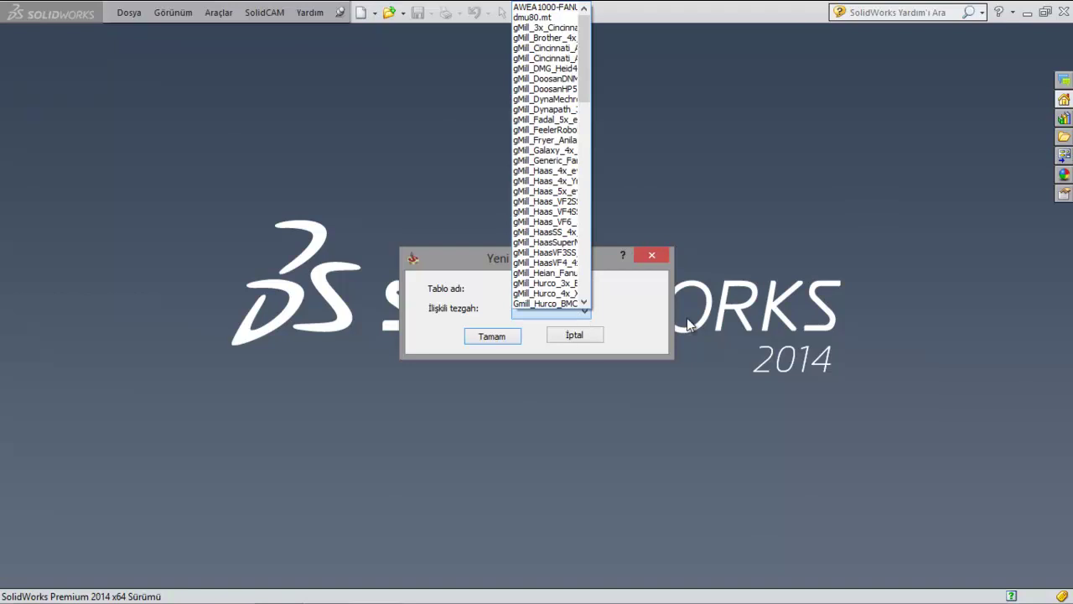
left_click(567, 12)
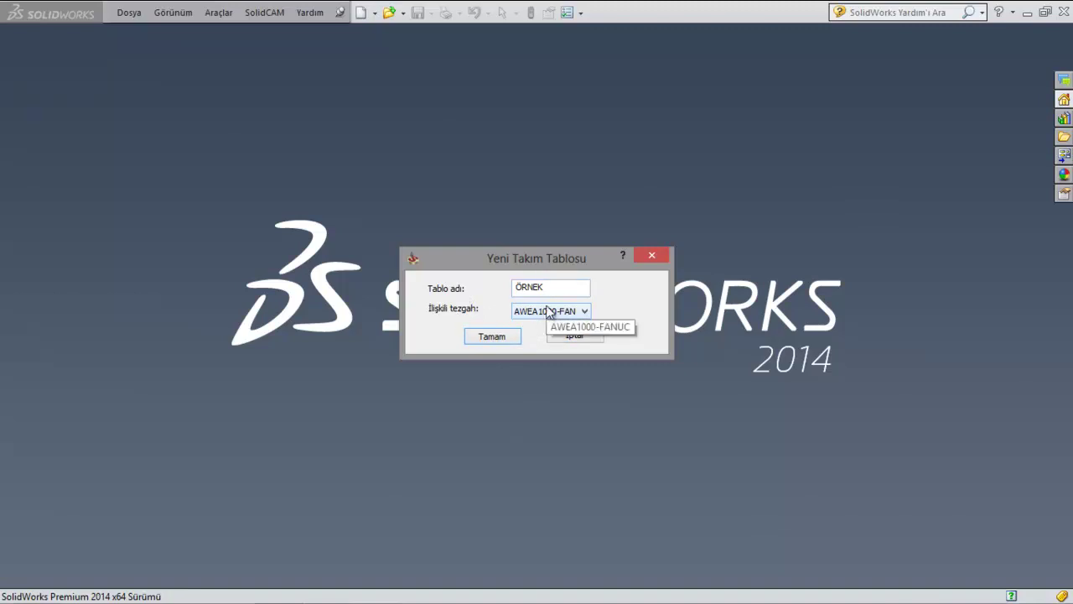
left_click(514, 339)
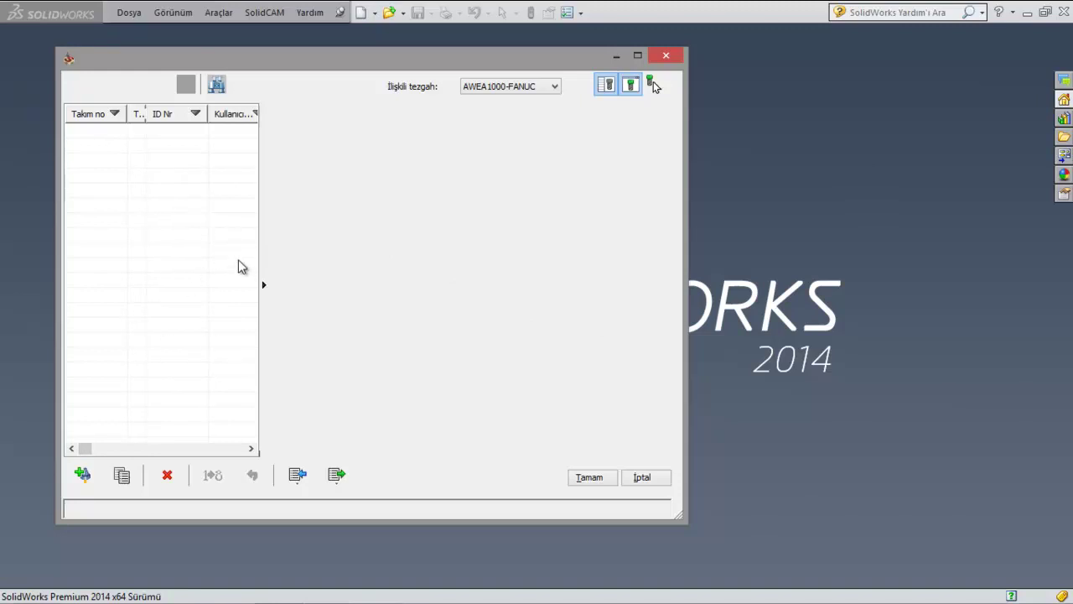
Step: Add a face-milling head (Tarama kafası) as tool 1
left_click(83, 476)
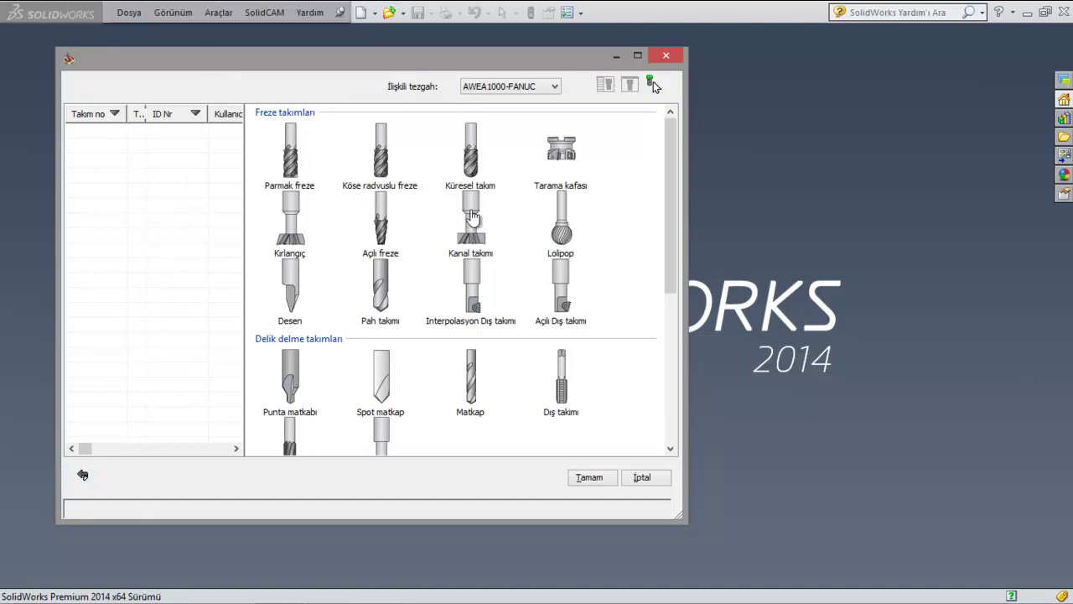
left_click(561, 150)
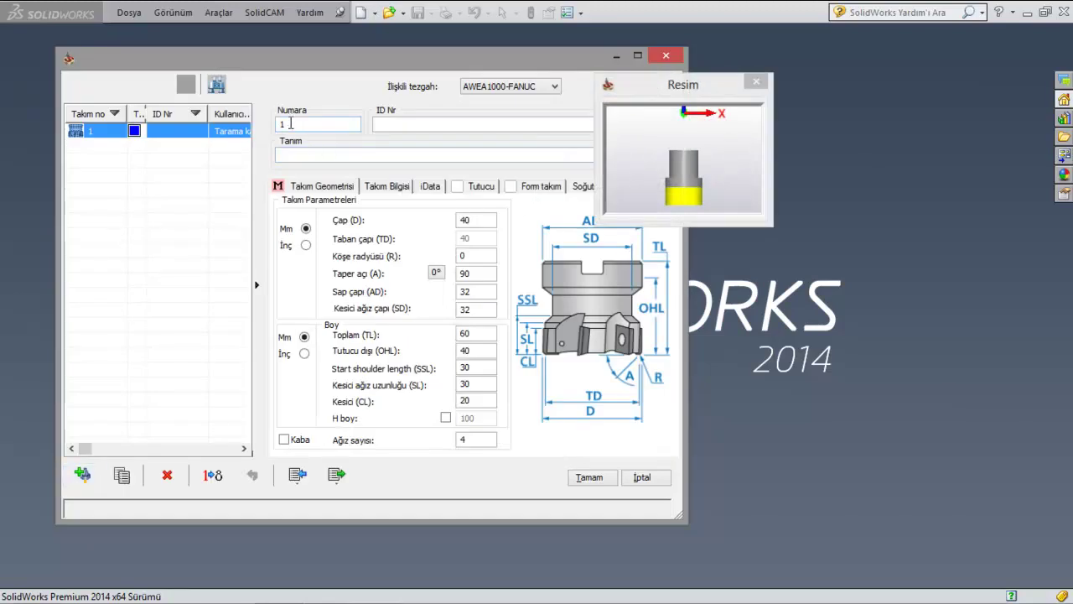
left_click(291, 122)
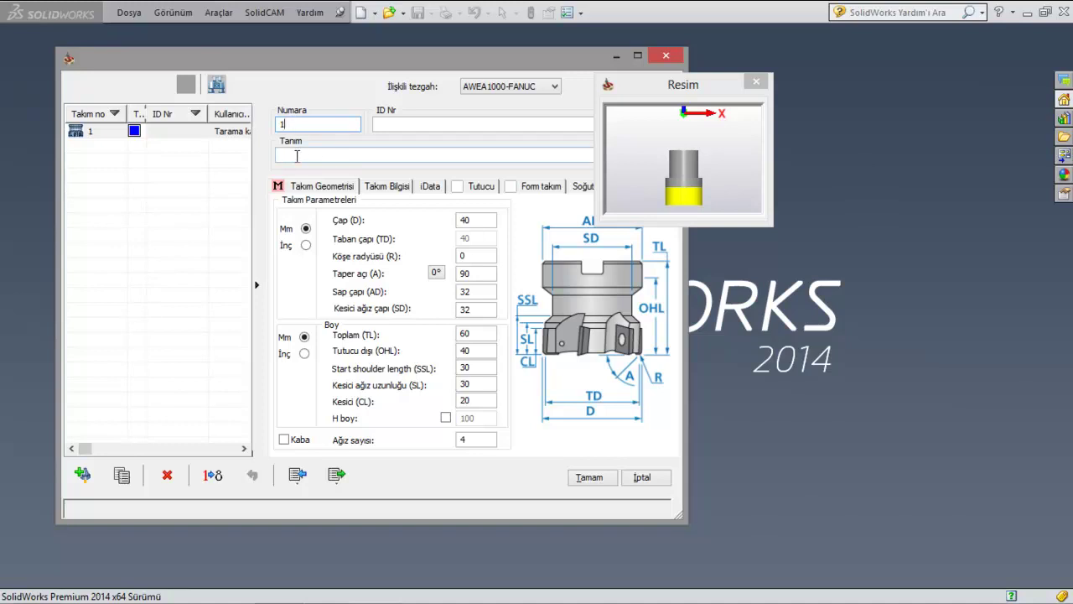
Step: Review tool 1's D (40 mm), R, SL and SD geometry fields on the preview
left_click(589, 413)
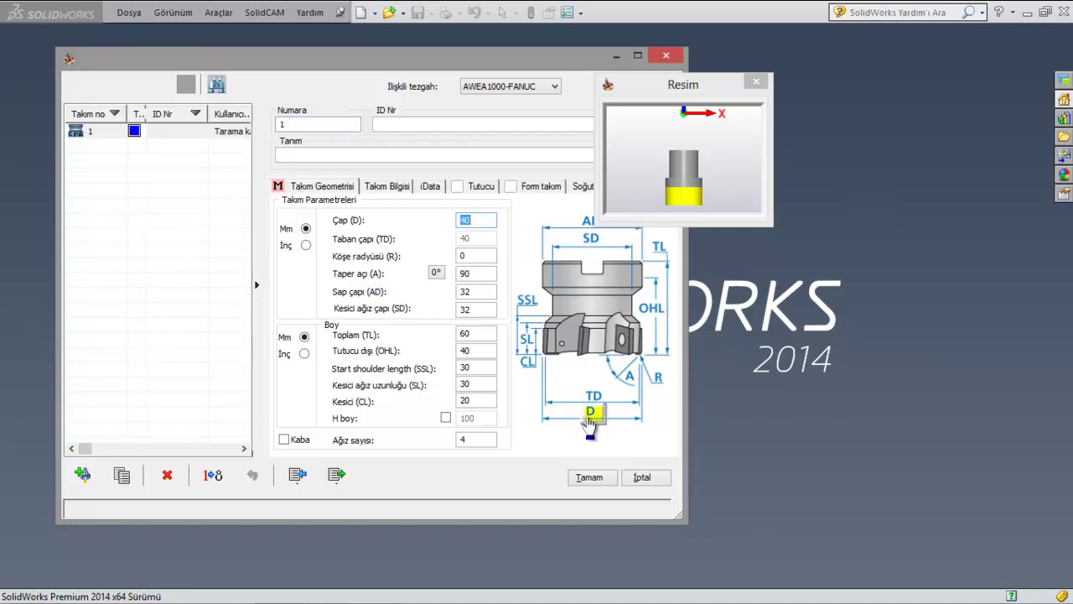
left_click(658, 377)
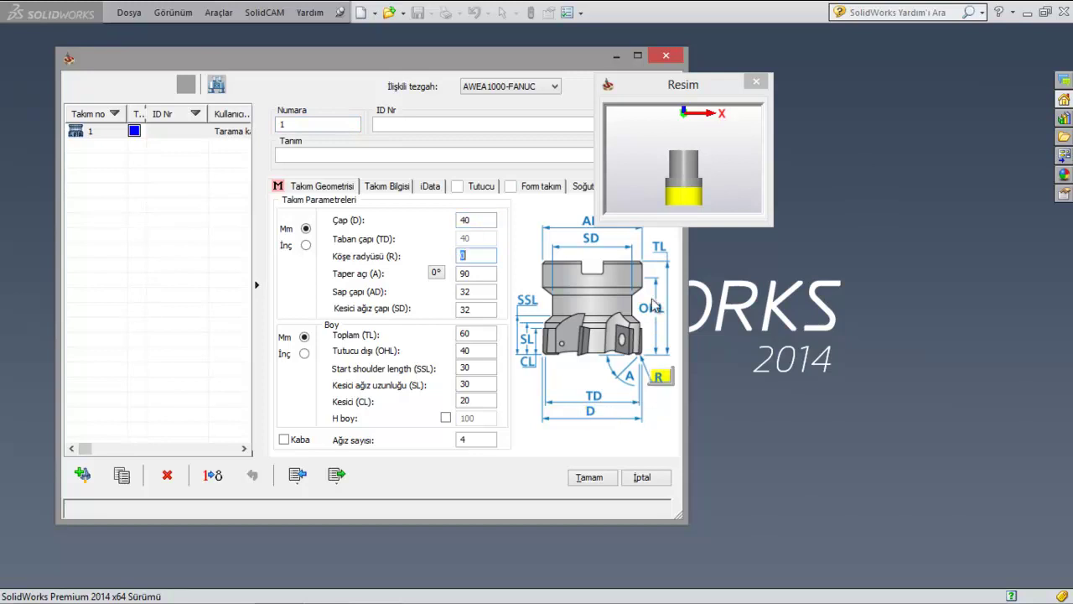
left_click(527, 299)
left_click(527, 339)
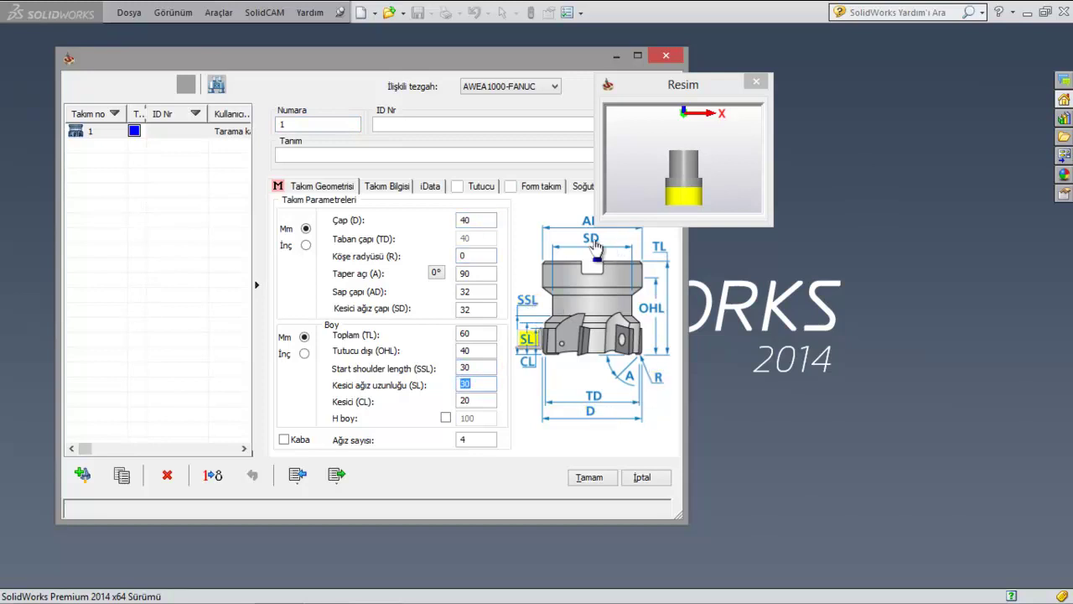
left_click(588, 221)
left_click(591, 238)
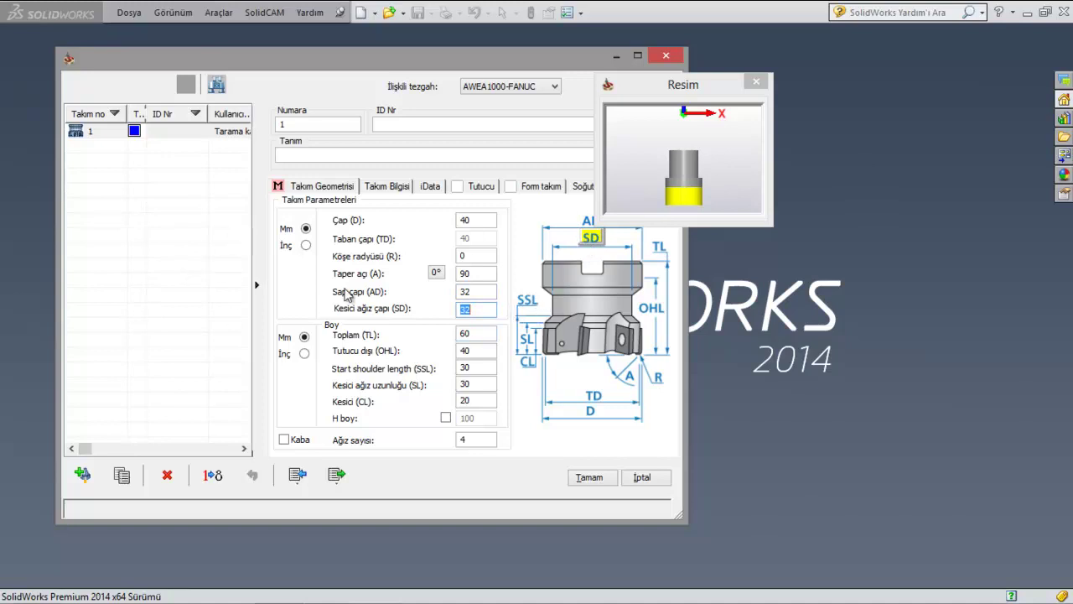
left_click(589, 415)
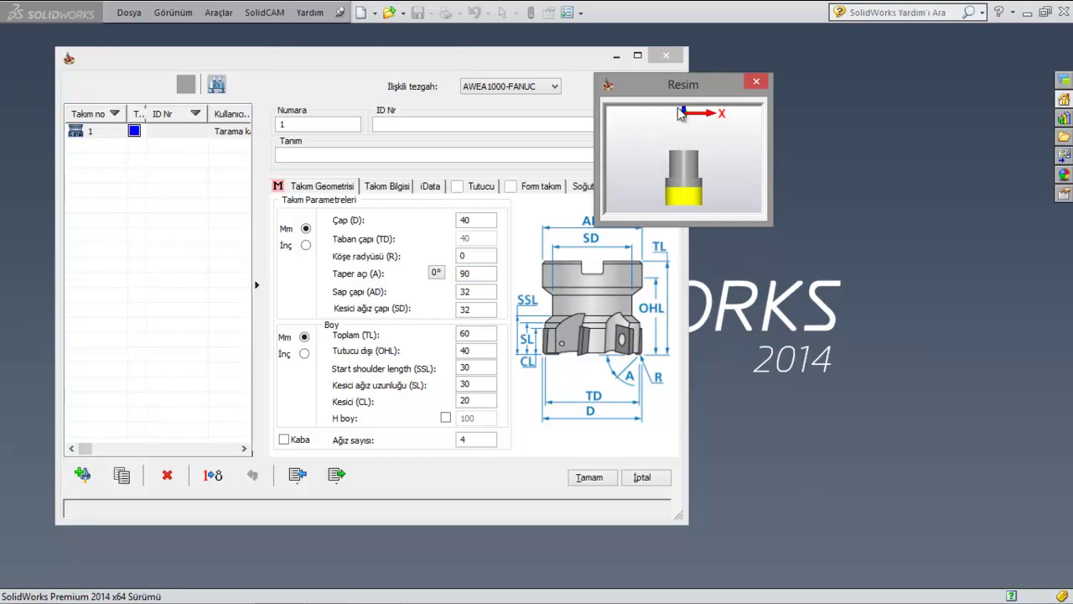
Step: Move the preview aside and mount tool 1 in the HSK A 63 ER 32x80 holder
left_click_drag(691, 87, 785, 62)
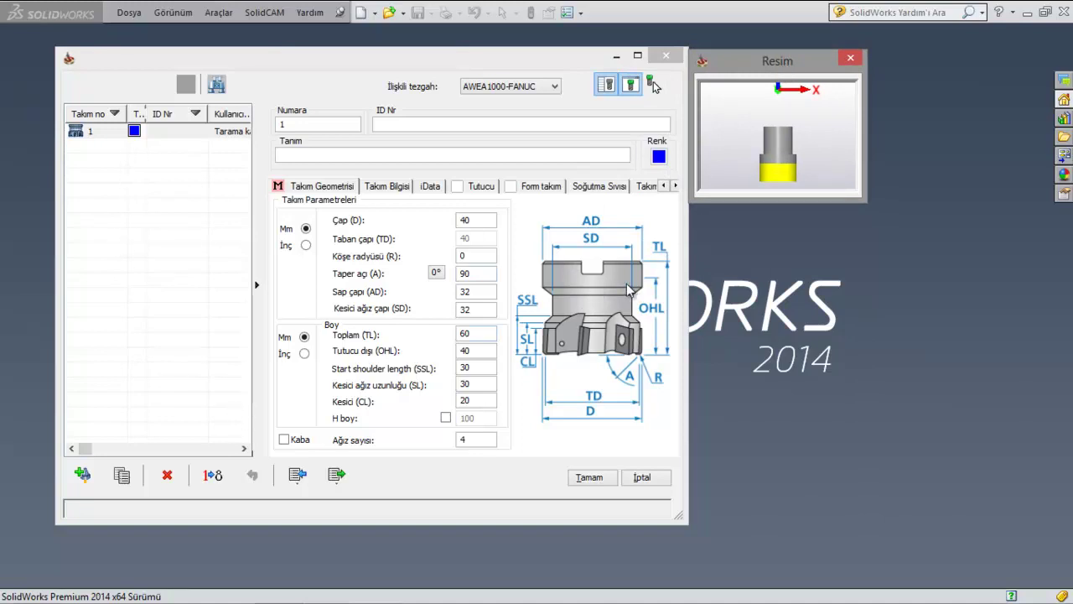
left_click(460, 191)
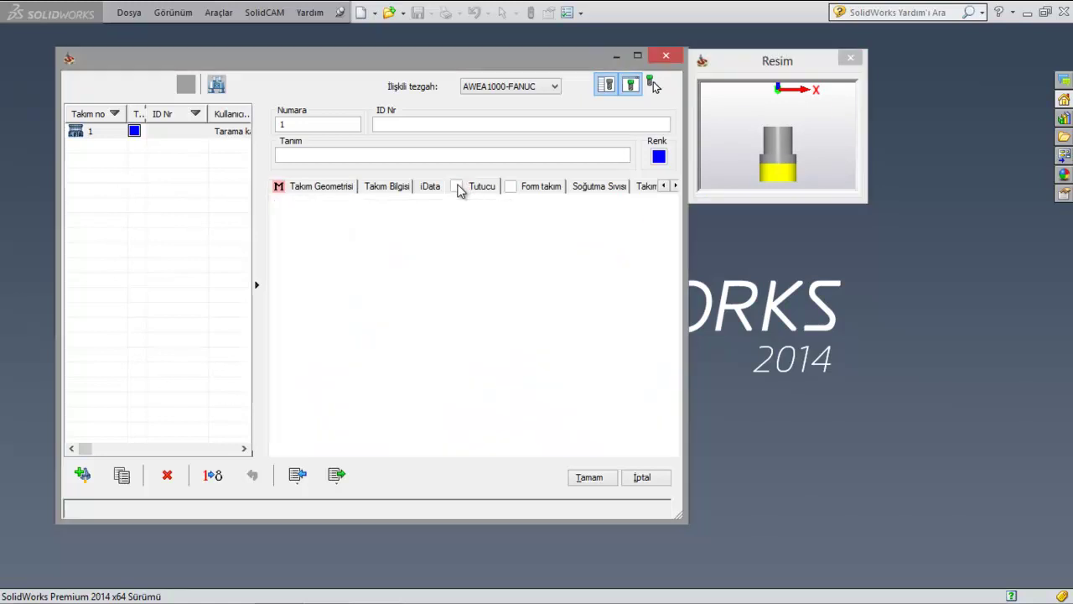
left_click(384, 275)
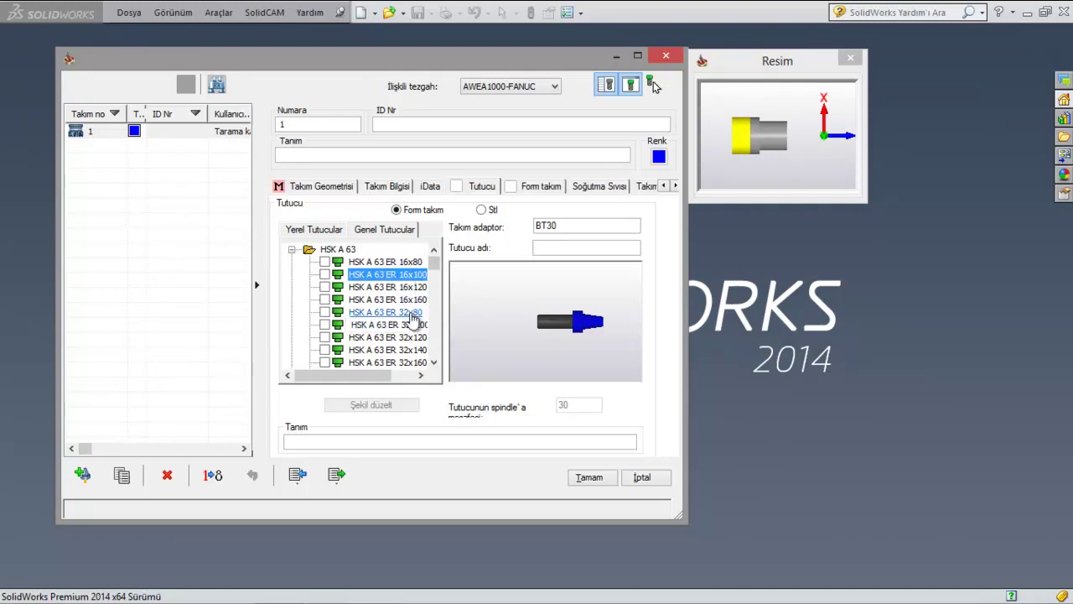
left_click(412, 315)
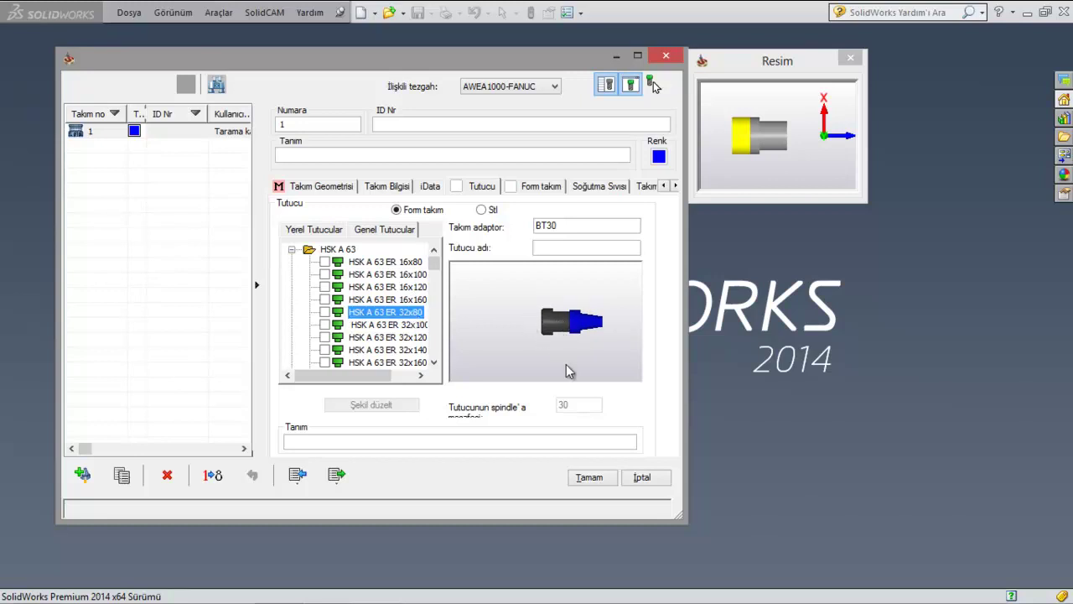
double_click(388, 312)
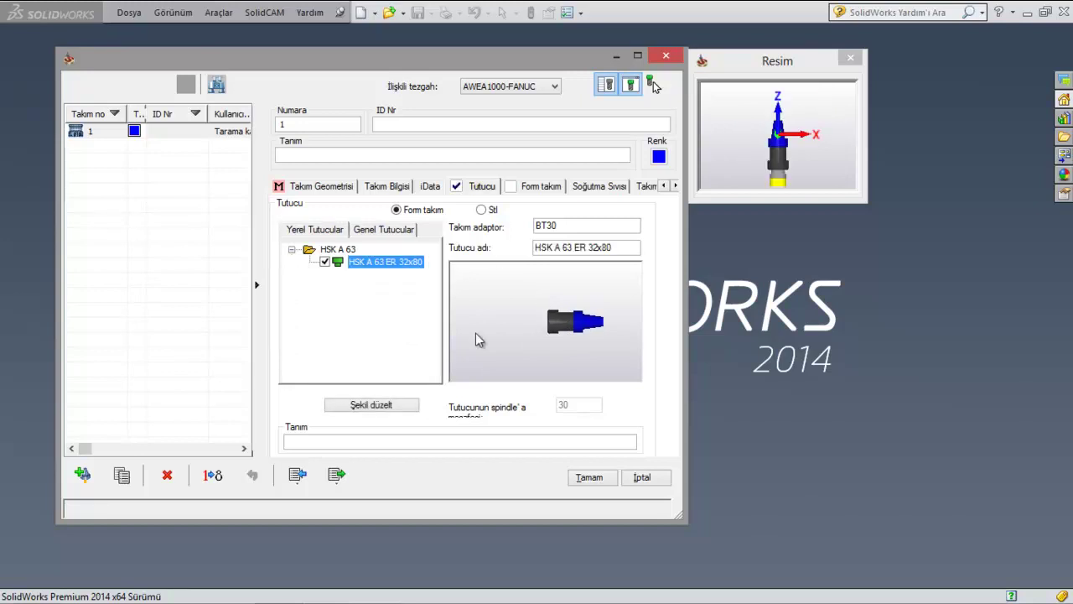
left_click(384, 188)
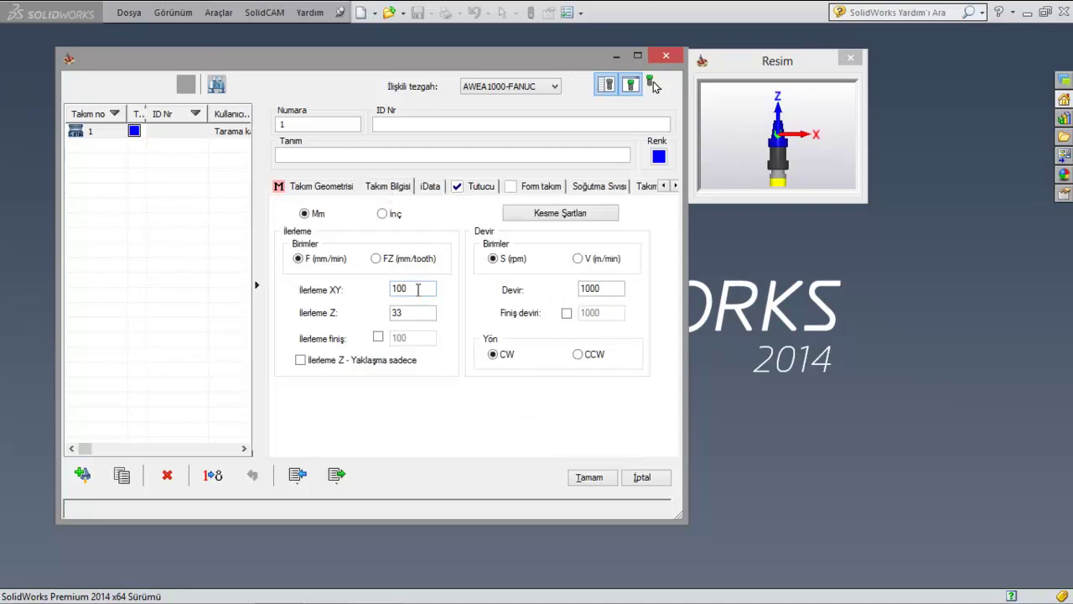
Step: Set tool 1's feed to 1000 mm/min XY and 500 Z, spindle speed 1250 rpm
left_click(411, 316)
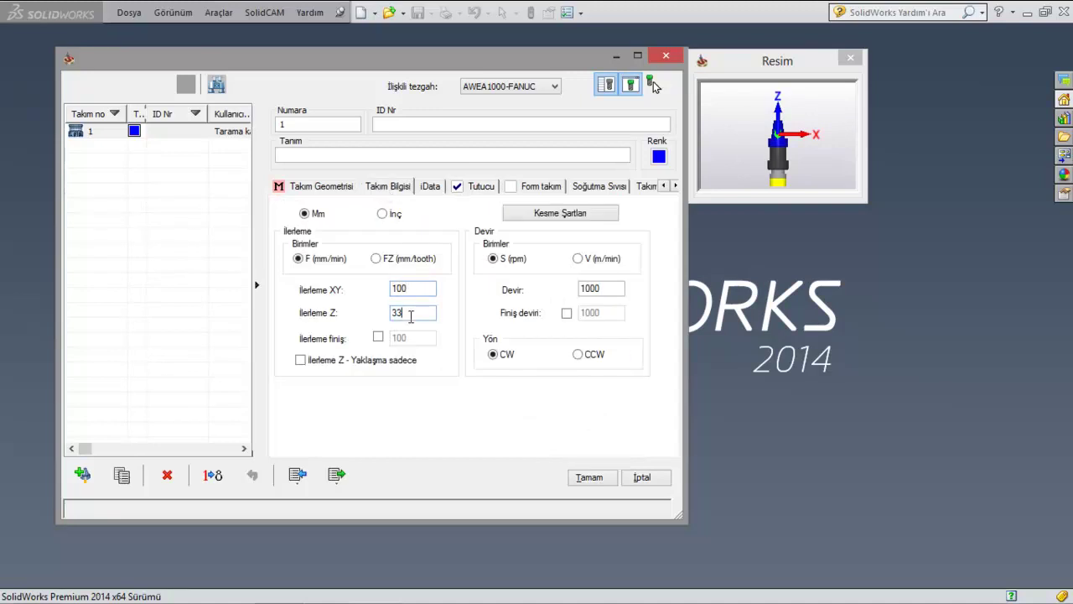
left_click(304, 214)
double_click(421, 288)
type("1")
double_click(407, 313)
double_click(604, 290)
type("1250")
Step: Return to the geometry page and rotate the tool preview to inspect the assembly
left_click(322, 187)
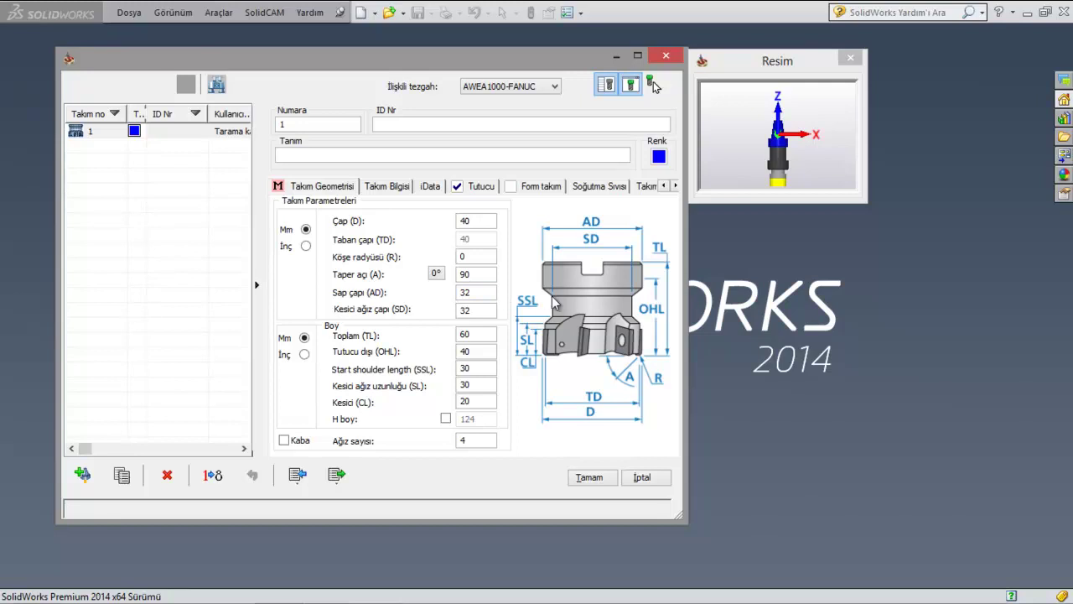
left_click(791, 155)
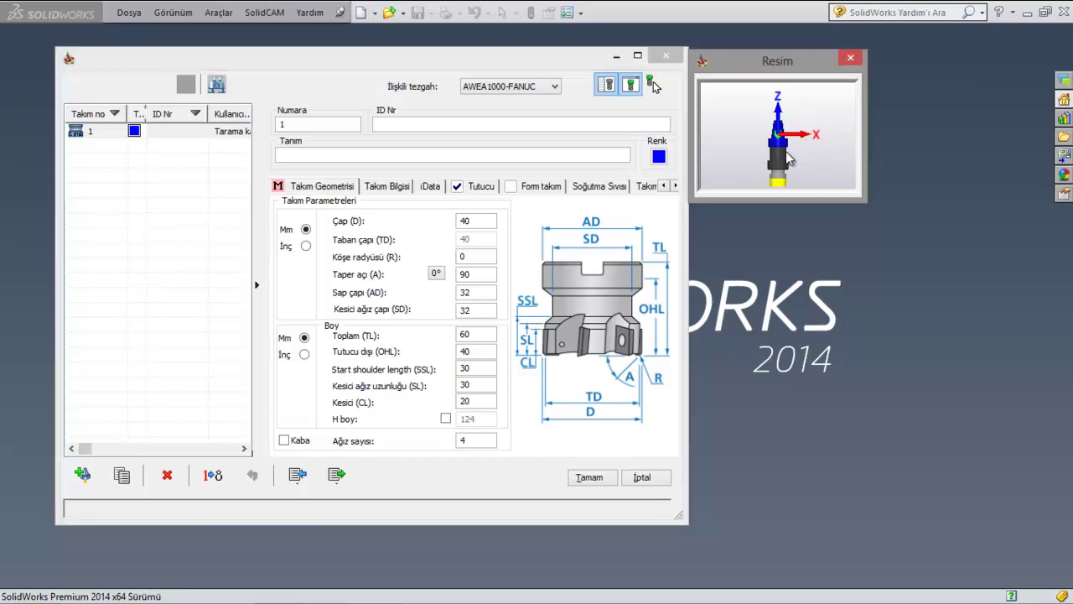
mouse_move(773, 161)
left_mouse_down()
mouse_move(791, 161)
mouse_move(763, 101)
mouse_move(775, 150)
left_mouse_up()
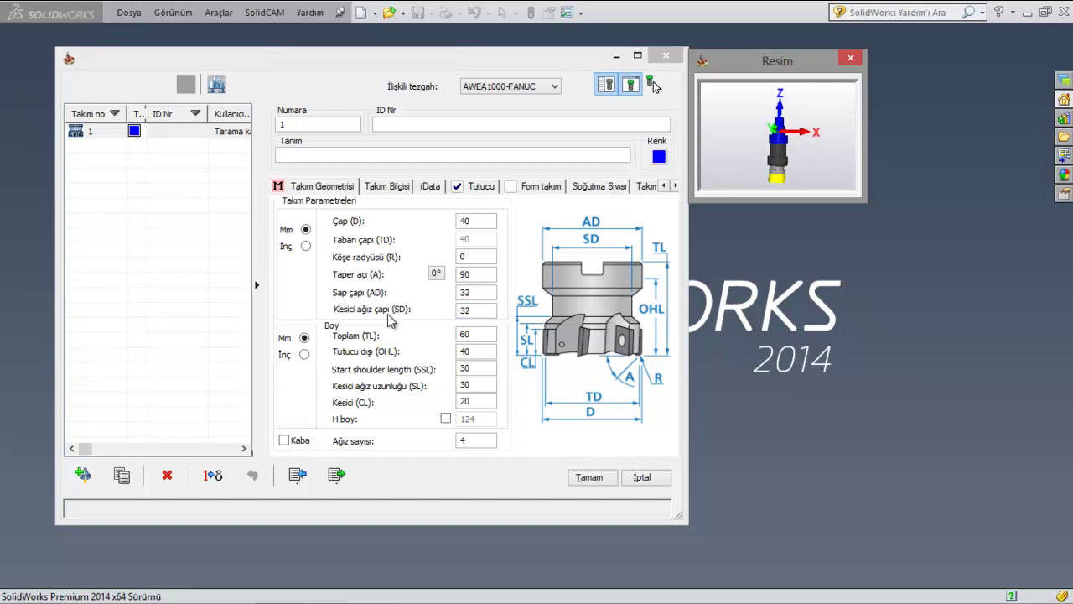
left_click(291, 123)
Step: Describe tool 1 as YUZEY TRASLAMA and add an end mill as tool 2
left_click(293, 157)
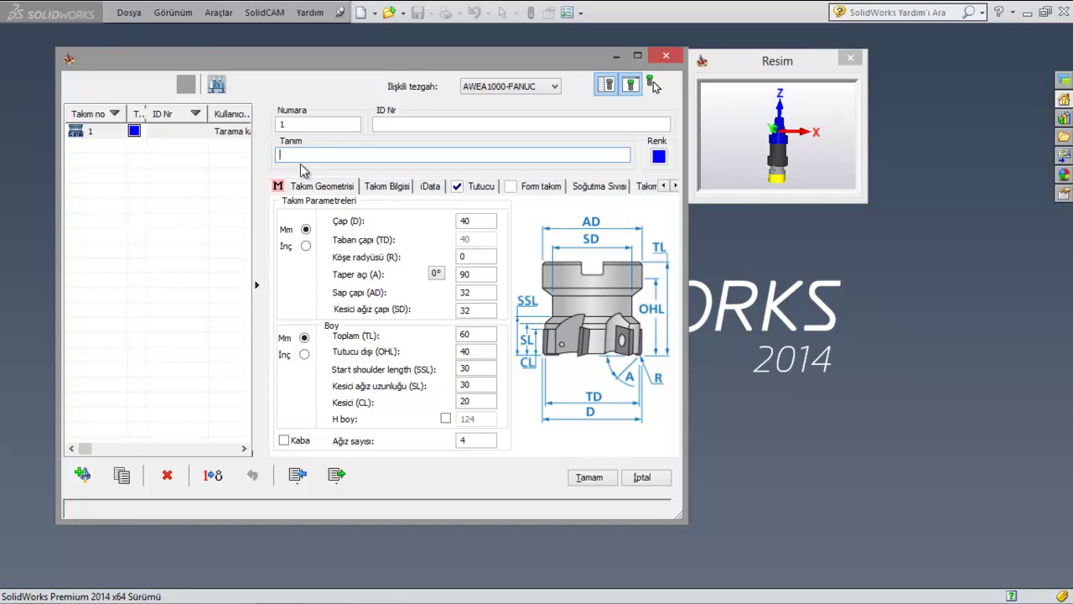
type("YÜZEY TRAS")
type("LAMA")
left_click_drag(290, 155, 307, 155)
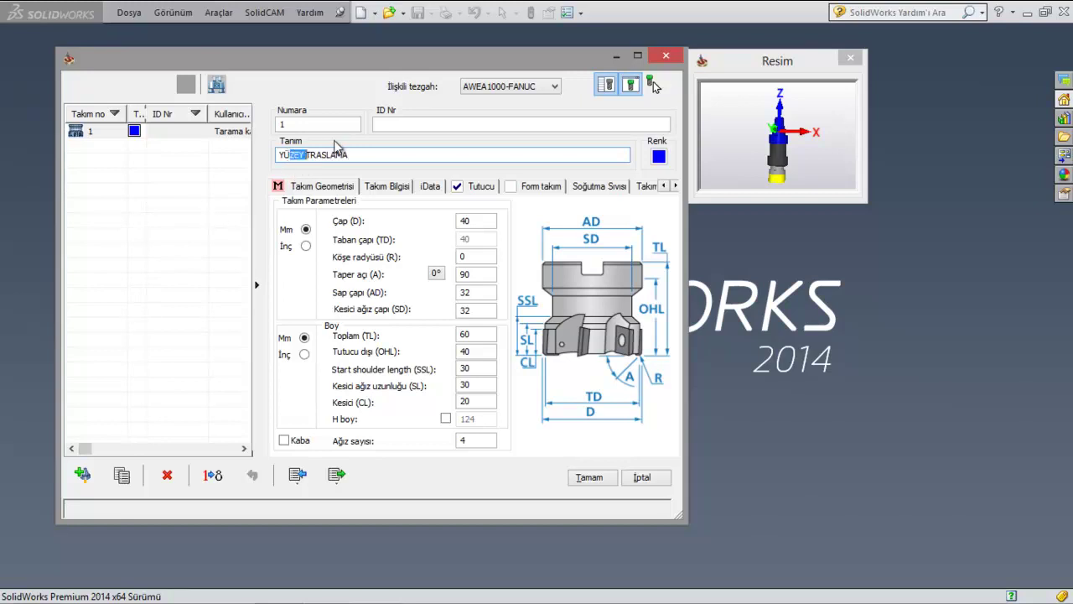
key("Right")
key("BackSpace")
left_click(83, 474)
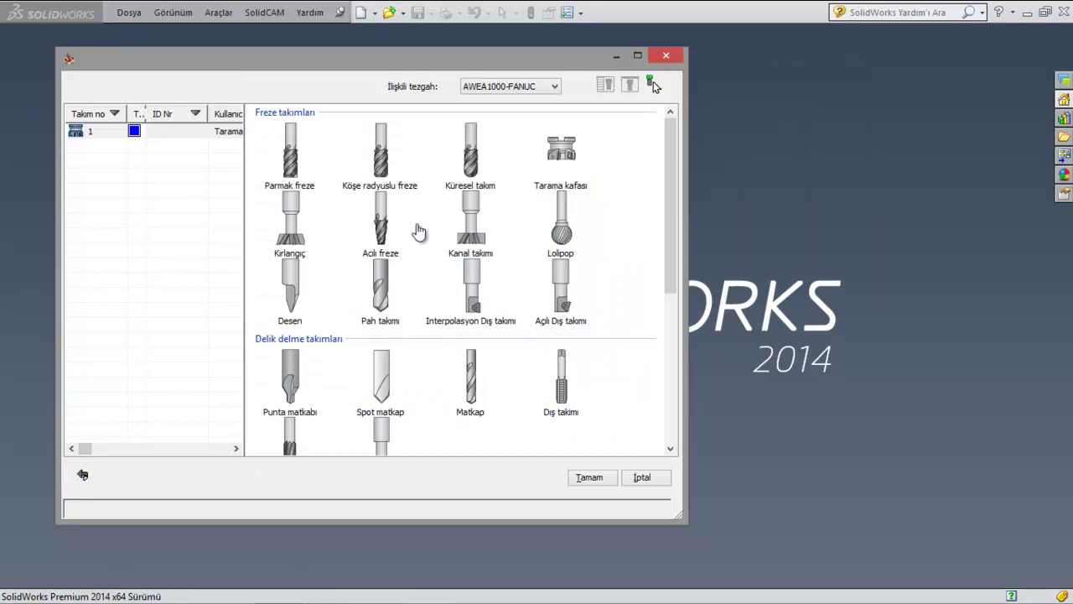
left_click(292, 171)
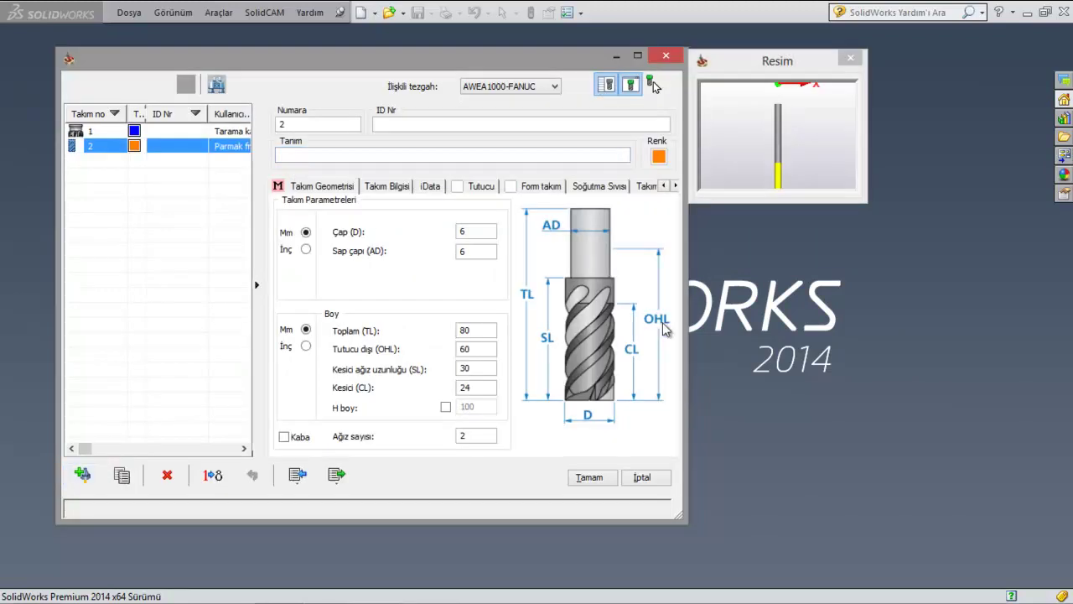
Step: Make tool 2's cutting and shank diameters 18 mm, checking its 80 mm length and flutes
left_click(585, 419)
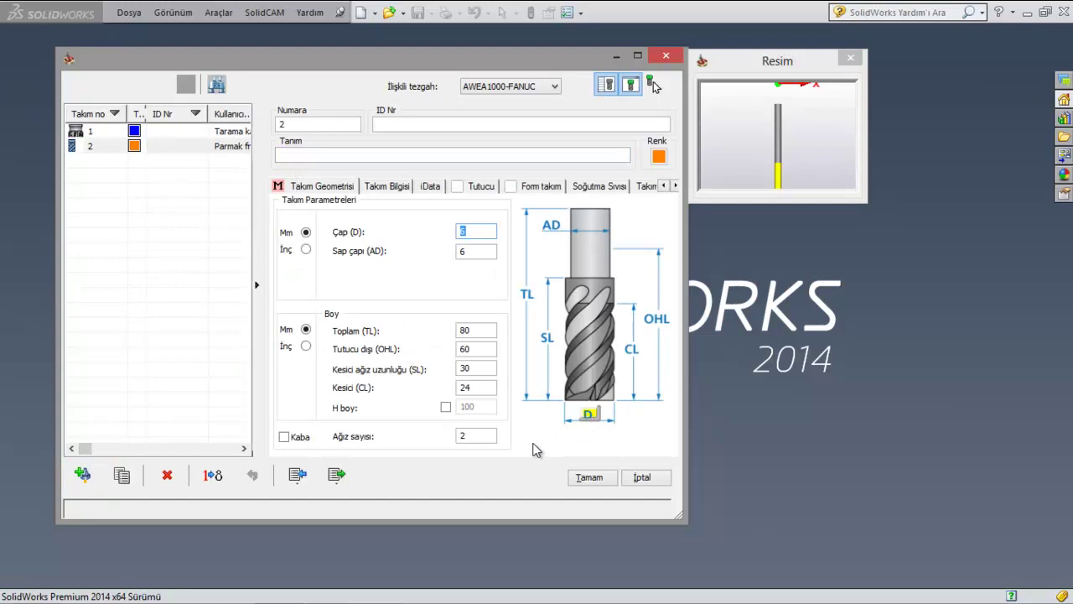
type("18")
left_click(632, 350)
left_click(528, 293)
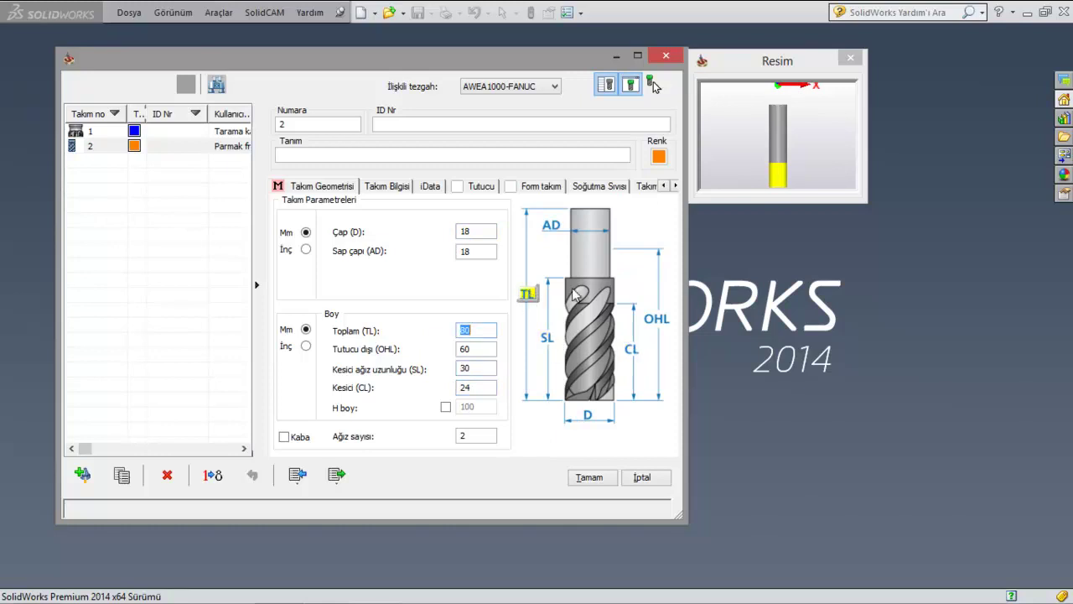
left_click(553, 228)
left_click(477, 436)
left_click(486, 237)
left_click(482, 251)
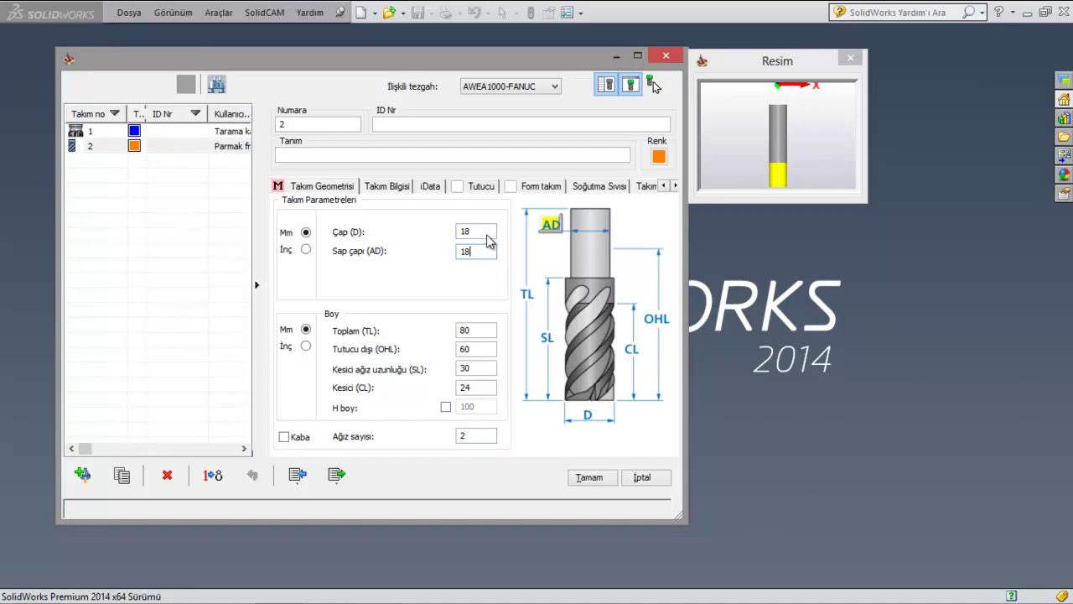
left_click(458, 187)
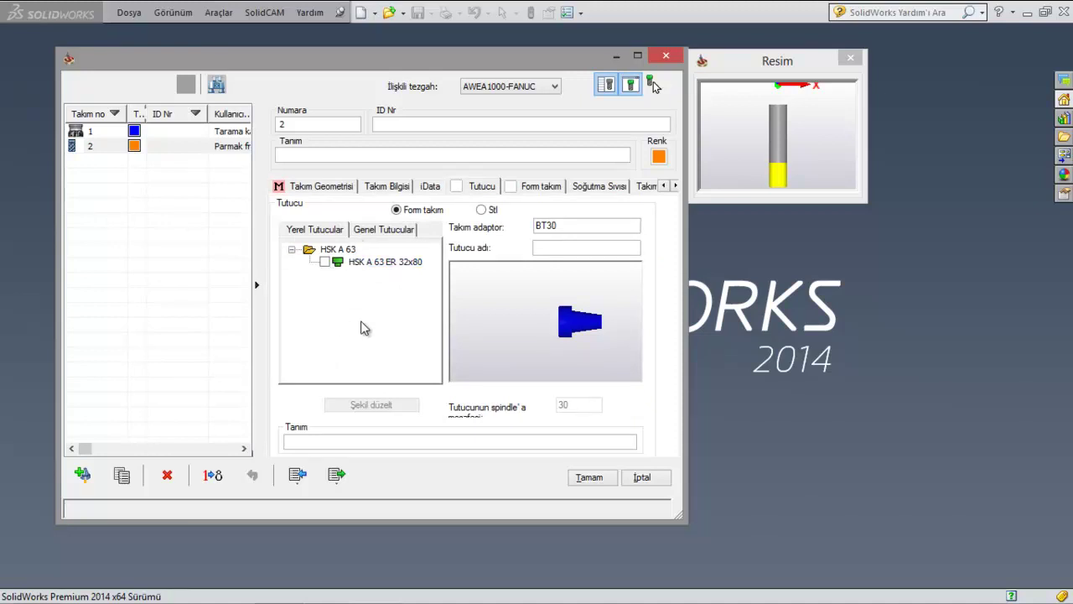
Step: Expand the HSK A 63 group and assign the HSK A 63 ER 32x80 holder to tool 2
left_click(292, 251)
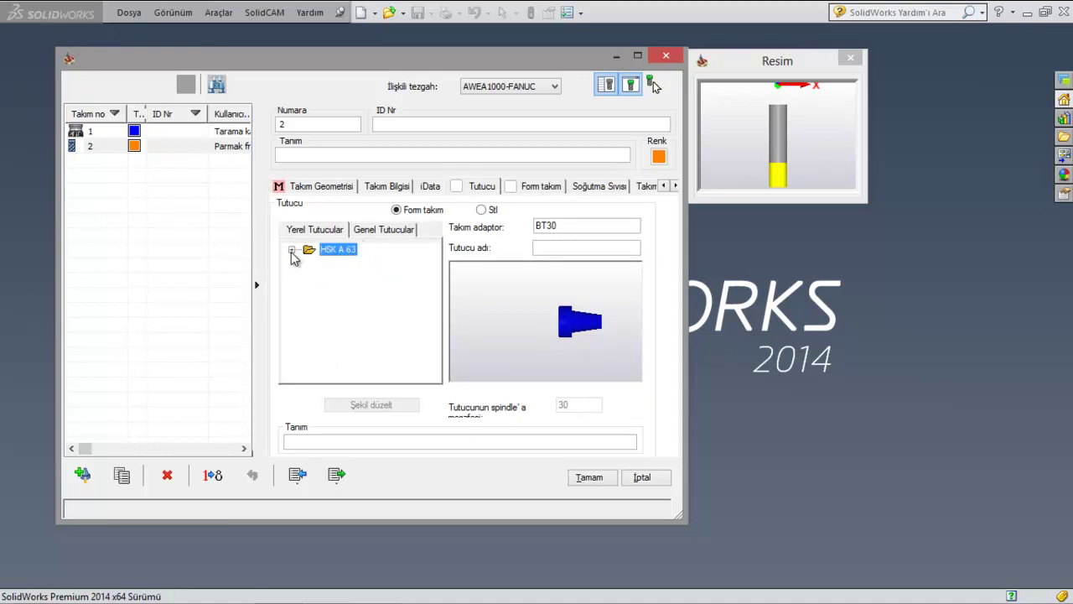
left_click(292, 250)
left_click(404, 264)
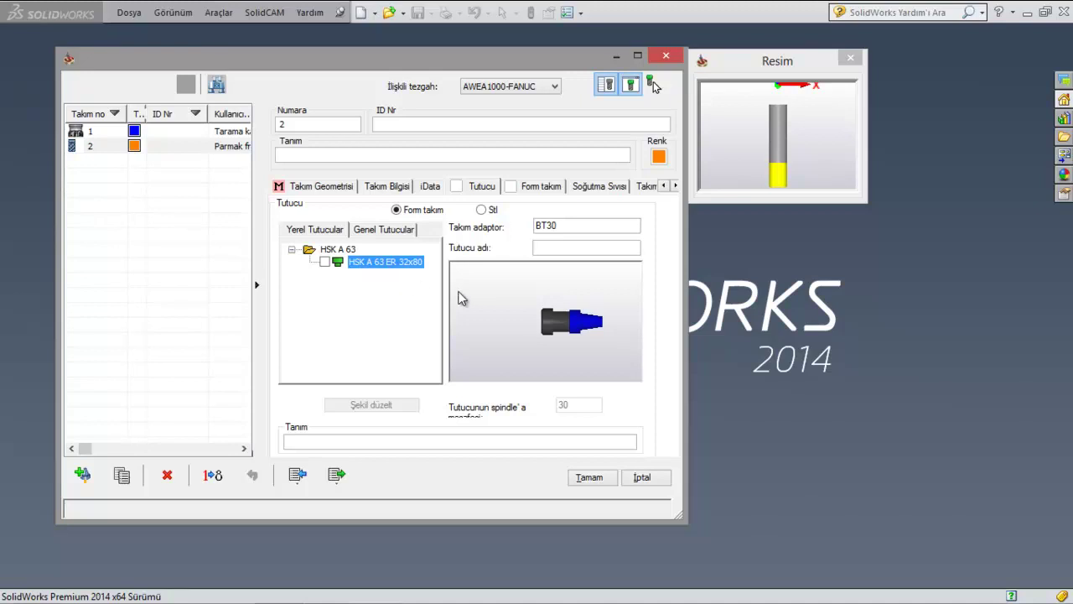
left_click(559, 228)
left_click(554, 250)
left_click(372, 266)
Step: Finish typing the KABA TALAS FREZE description and select tool 2 in the list
type("BA TALAS FREZE")
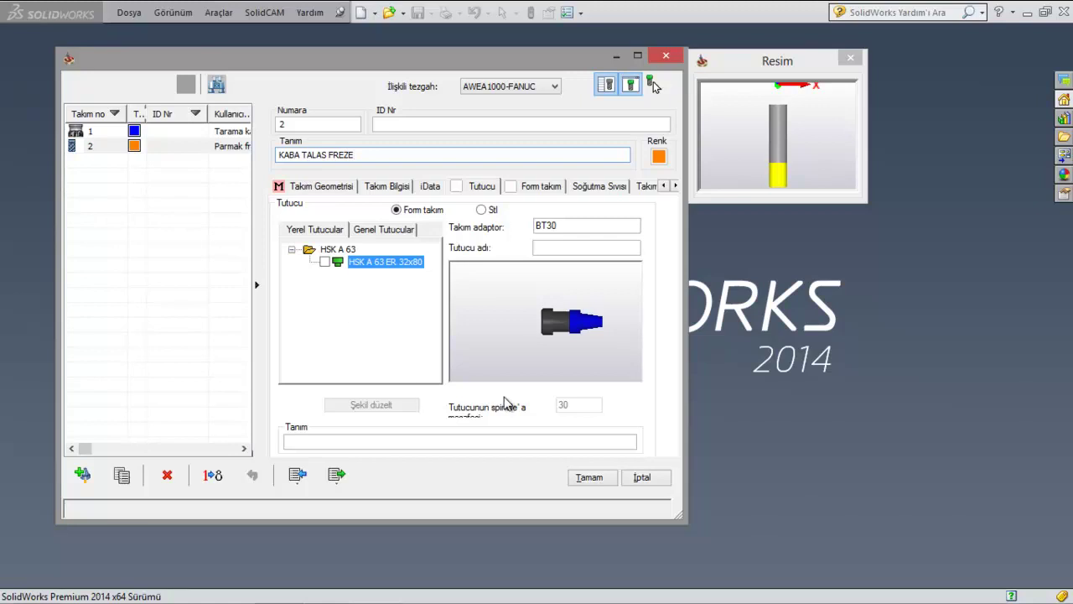
left_click(166, 301)
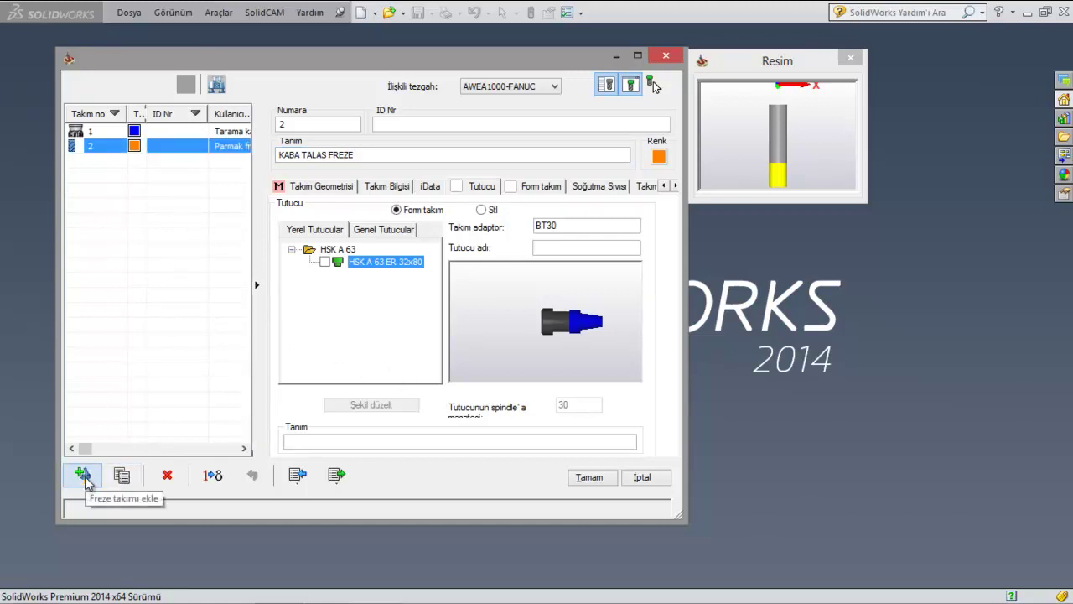
Step: Add a corner-radius mill as tool 3 with a 10 mm cutting diameter
left_click(302, 124)
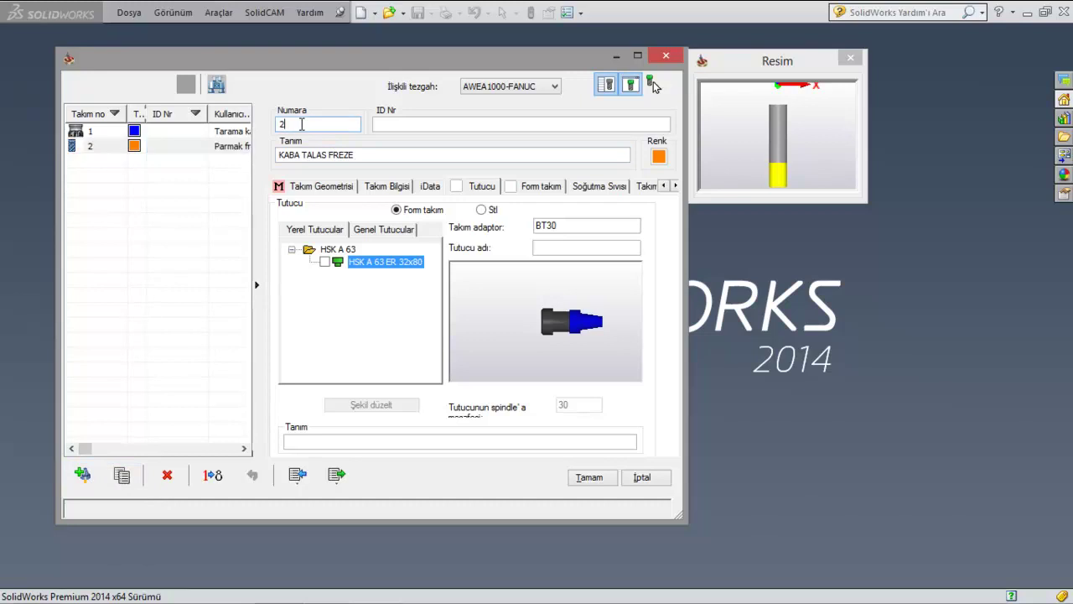
left_click(91, 478)
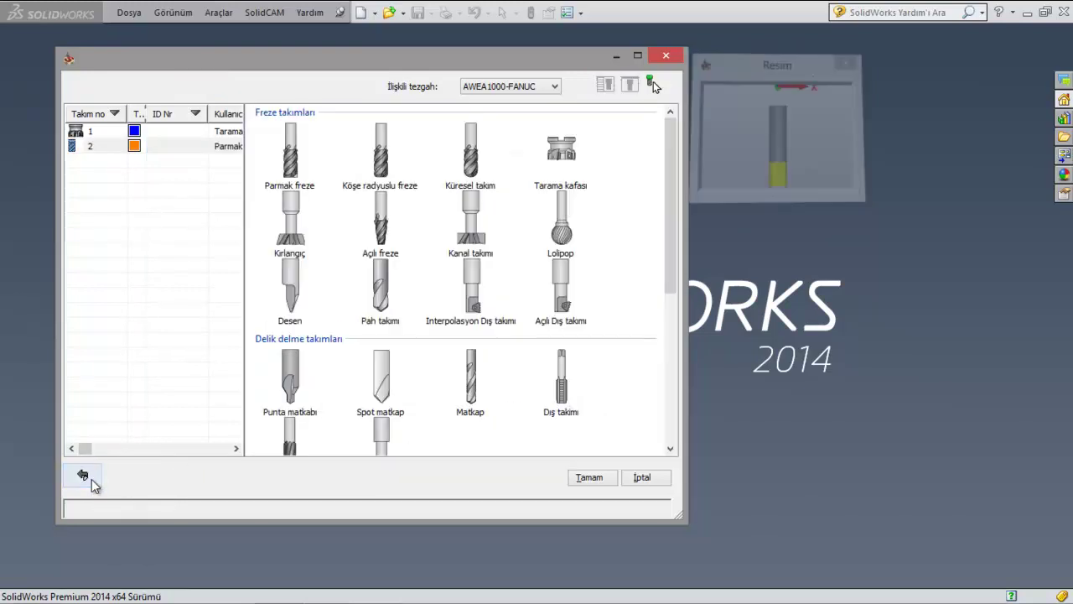
double_click(383, 159)
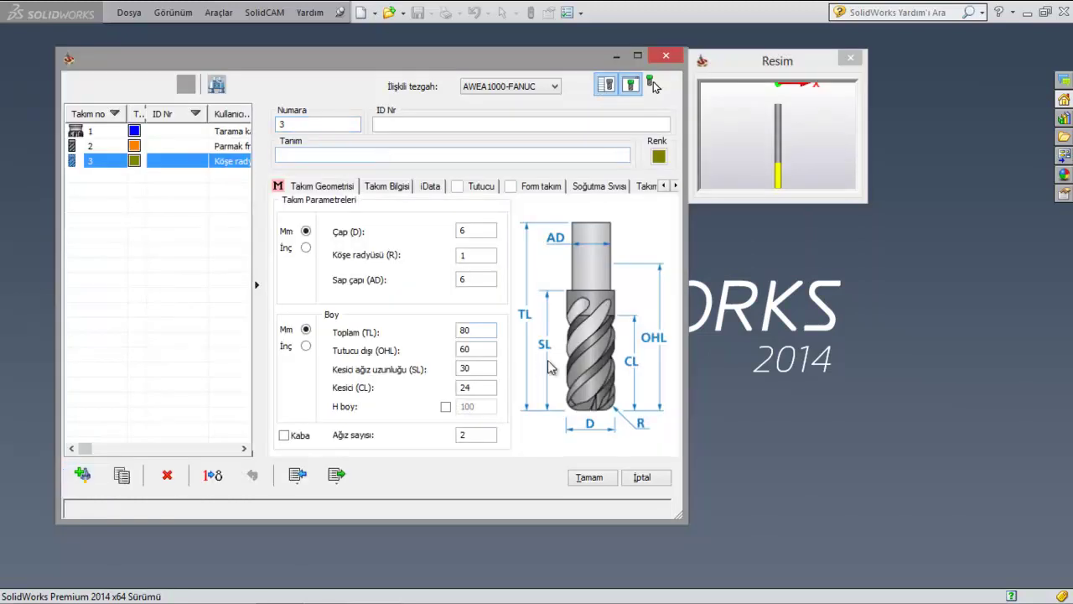
left_click(590, 424)
type("10")
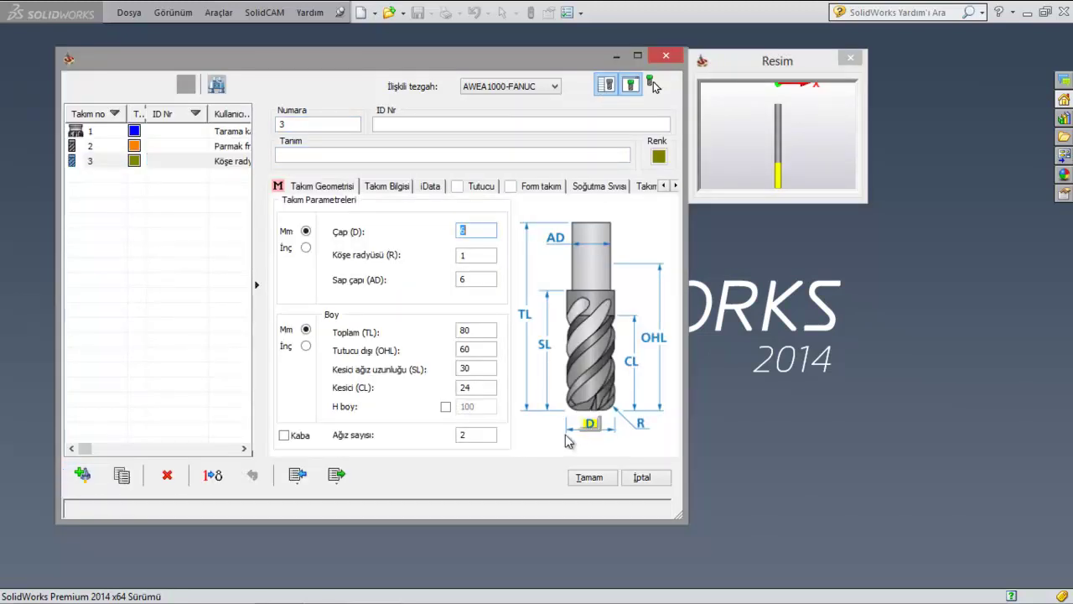
left_click(640, 424)
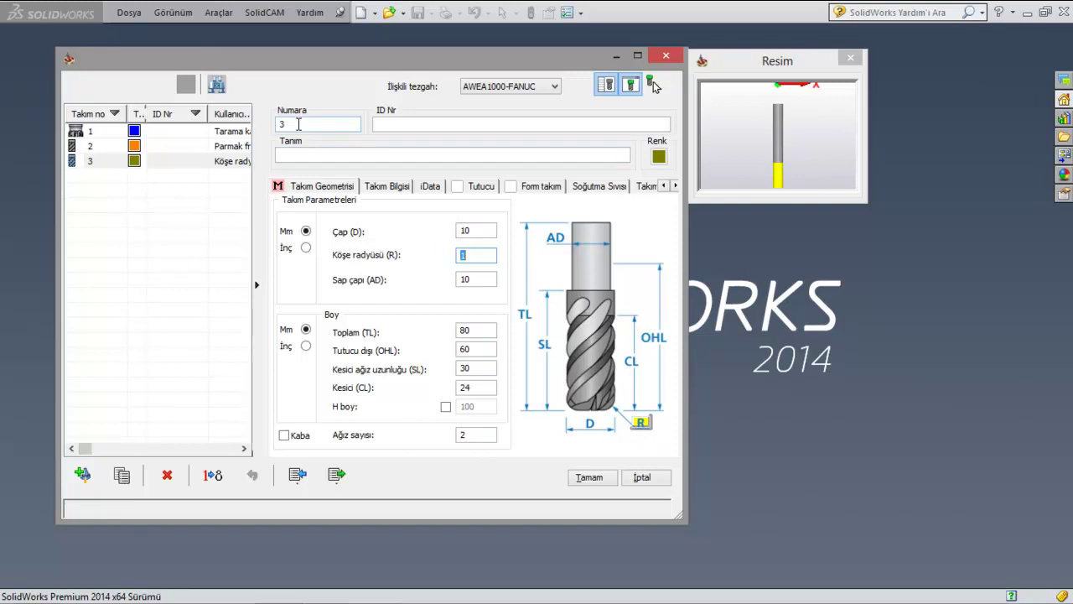
Step: Describe tool 3 as KOSE FREZE and mount it in the HSK A 63 ER 32x80 holder
left_click(304, 155)
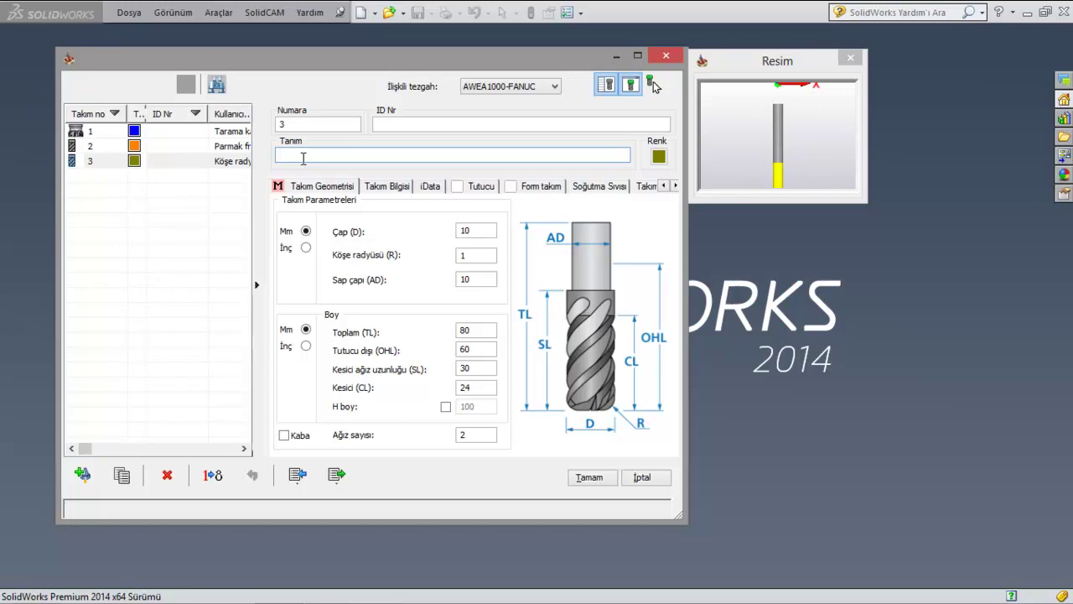
type("KOSE FREZE")
left_click(461, 191)
left_click(371, 264)
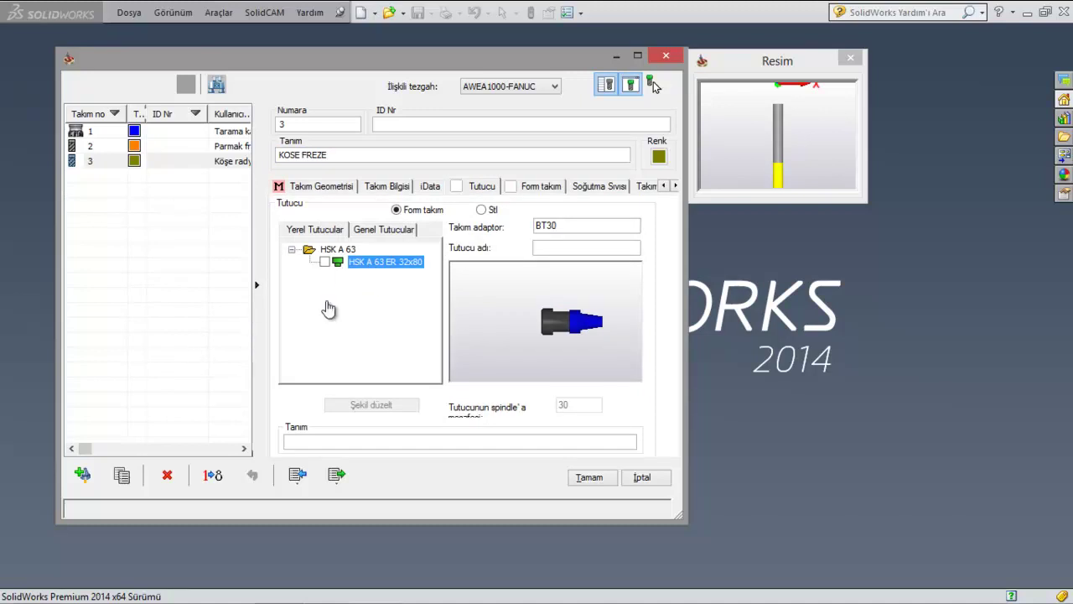
left_click(393, 190)
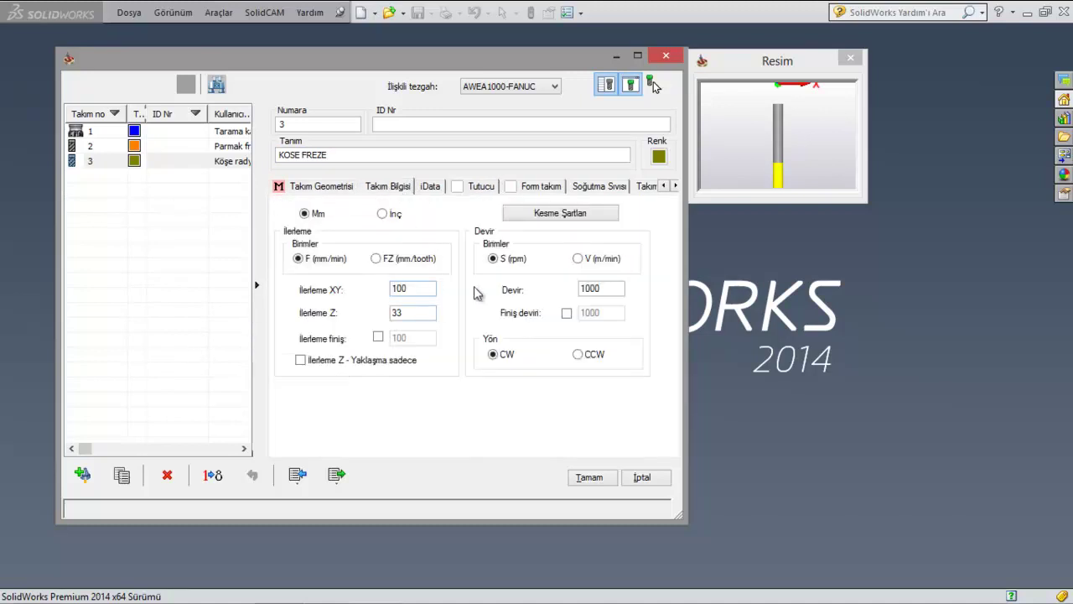
left_click(84, 475)
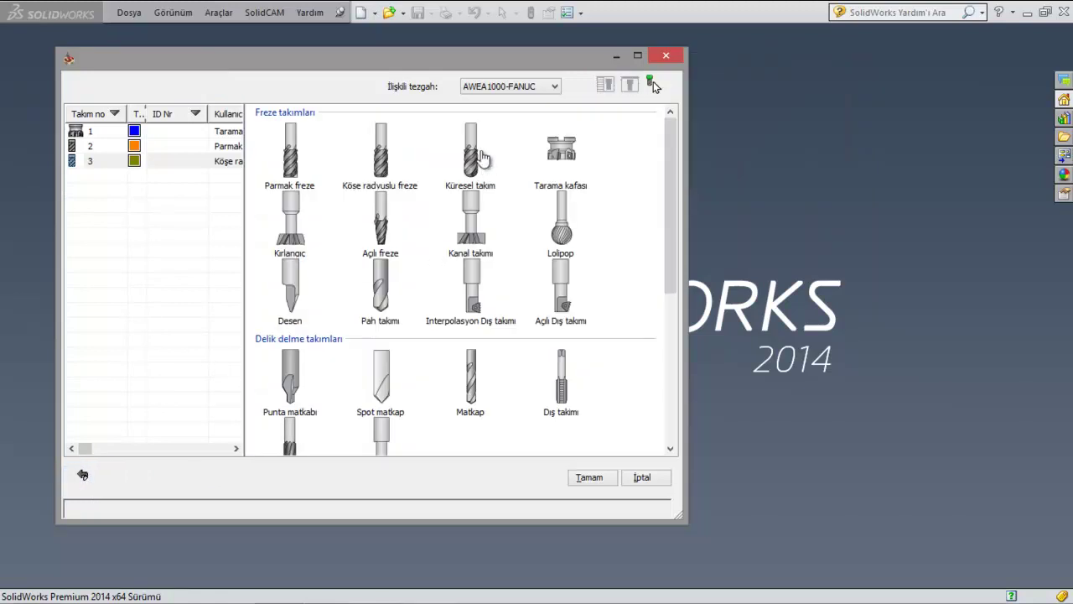
Step: Add an 8 mm ball-nose mill as tool 4, described KURE FREZE, in the HSK A 63 ER 32x80 holder
left_click(473, 155)
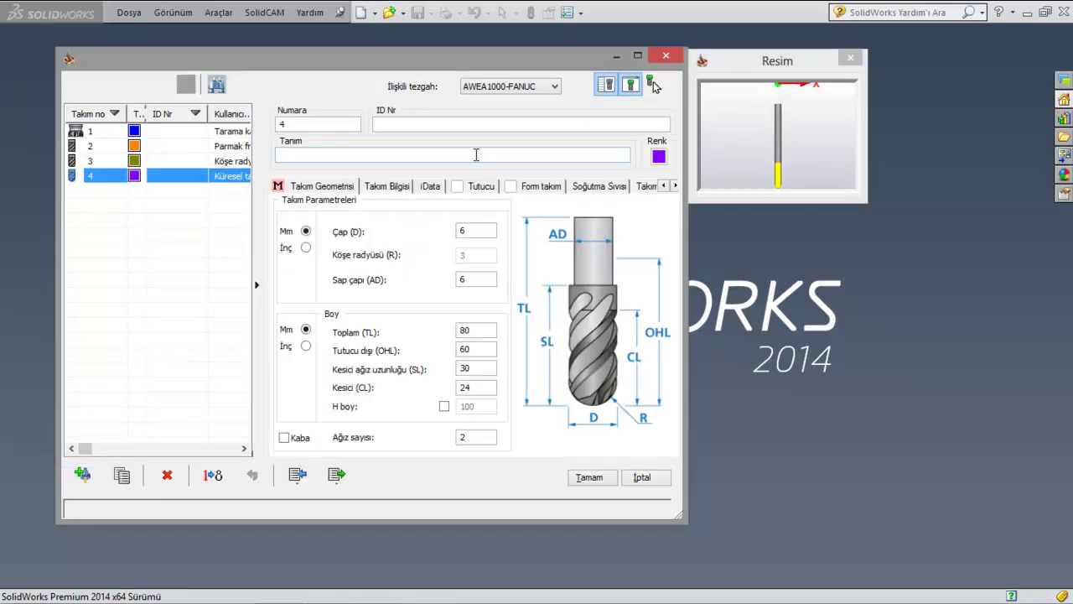
left_click(592, 419)
type("8")
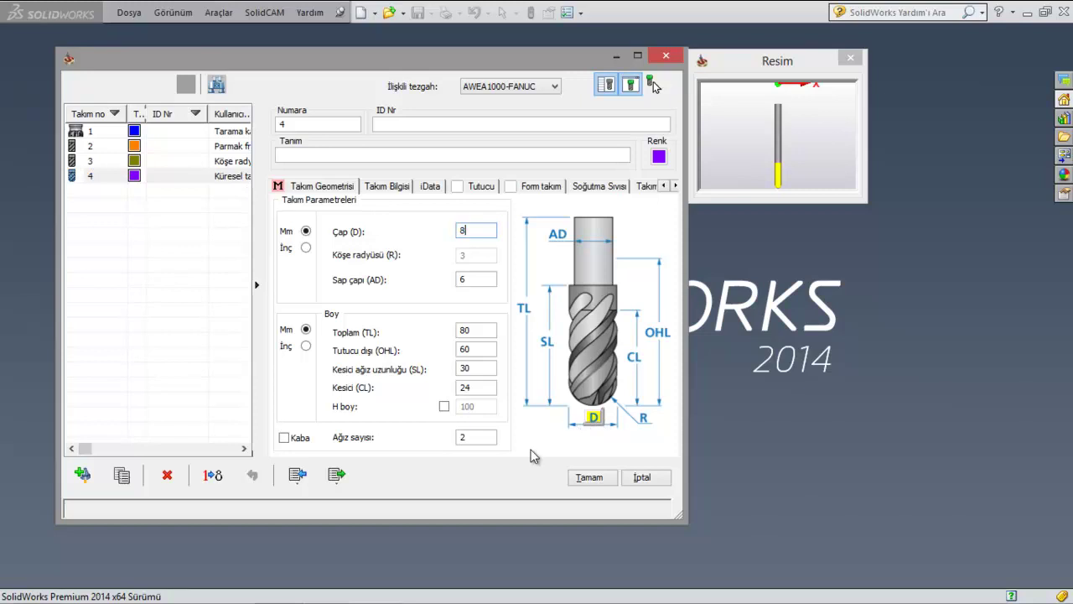
left_click(462, 191)
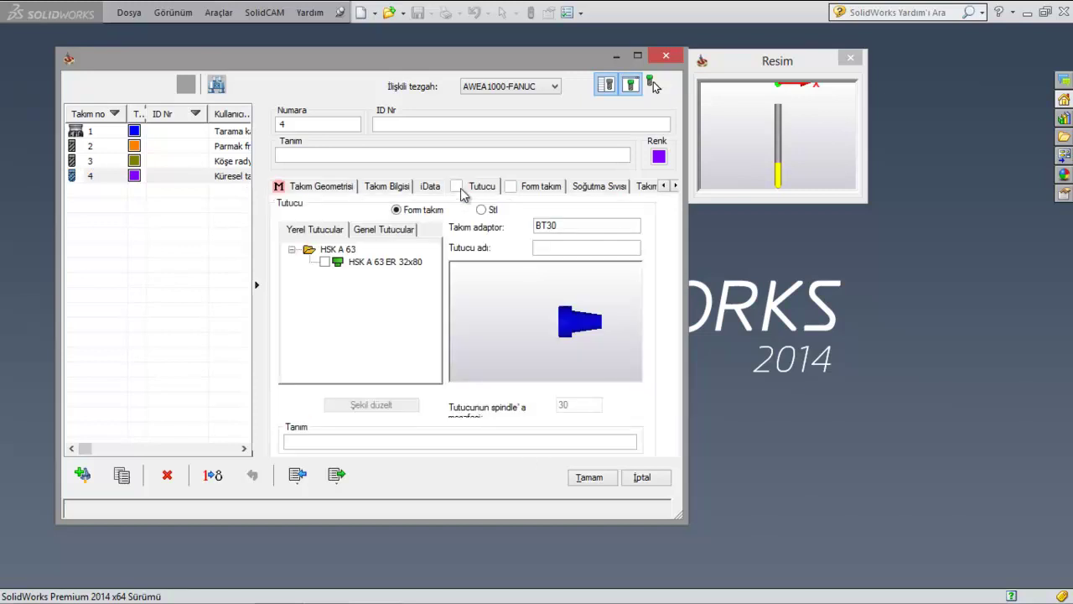
left_click(375, 265)
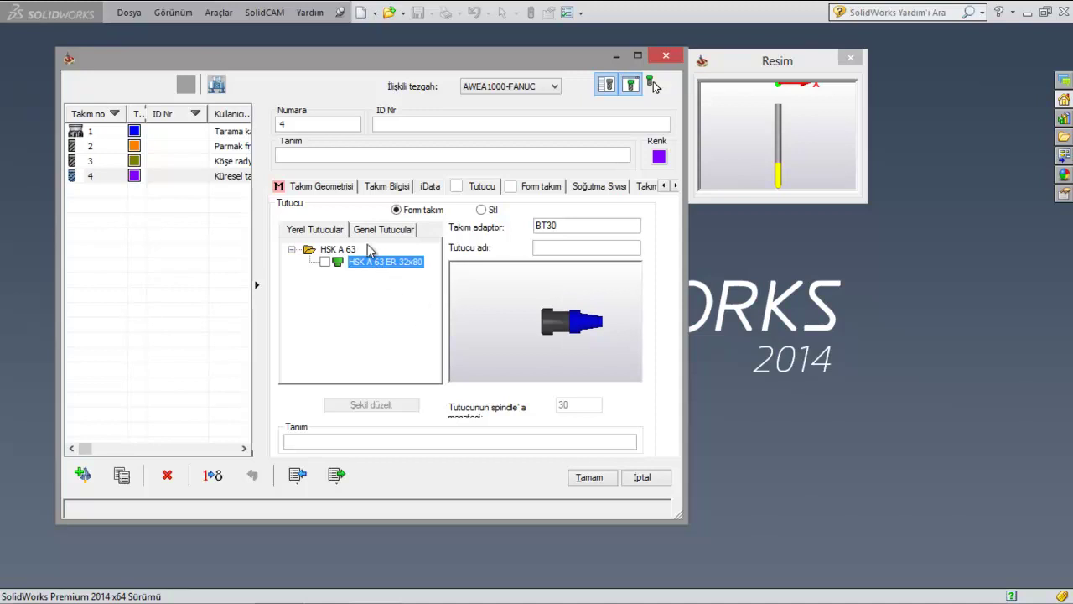
left_click(294, 157)
type("KURE FREZE")
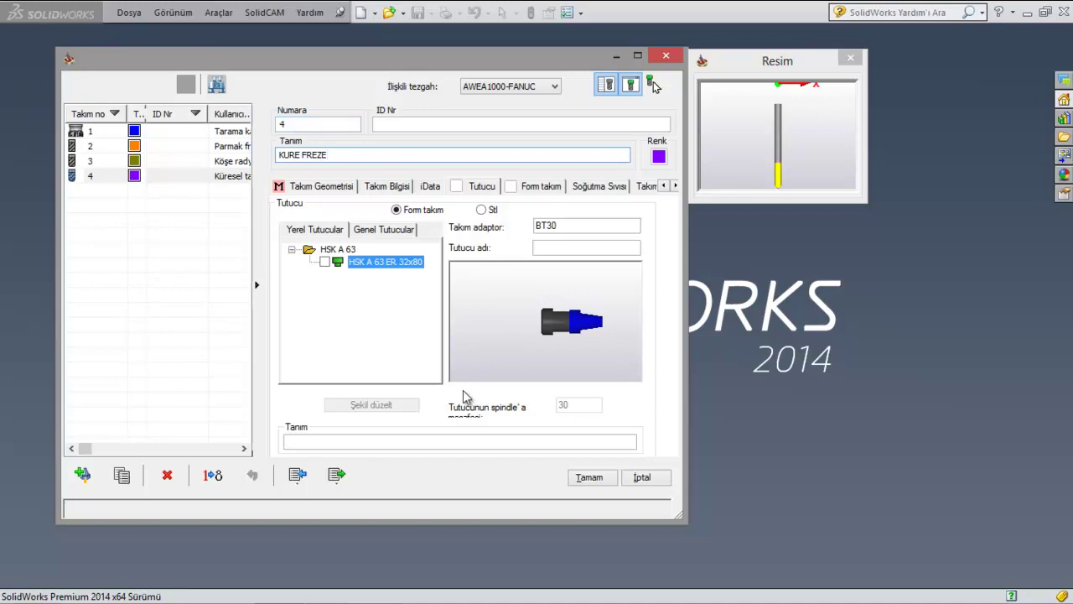
left_click(409, 186)
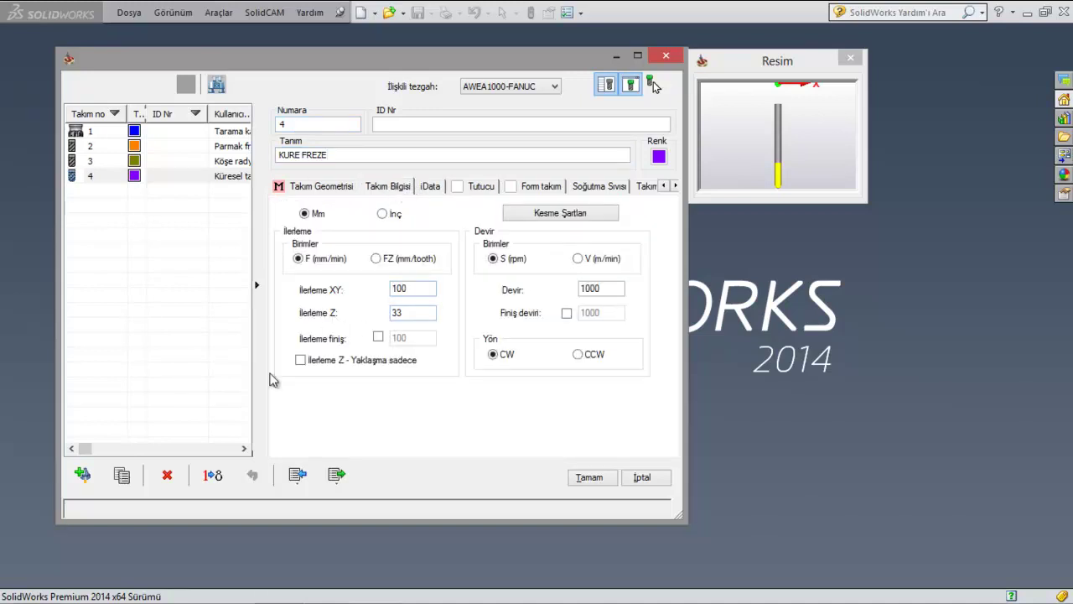
left_click(82, 475)
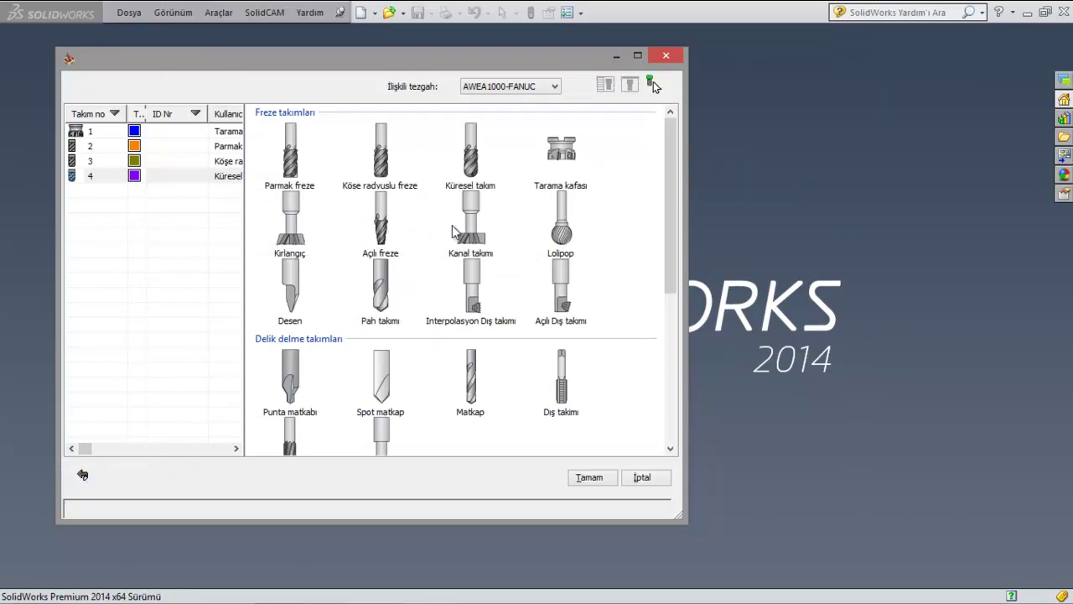
Step: Add a slot mill as tool 5, described T FREZE, in the HSK A 63 ER 32x80 holder
left_click(470, 235)
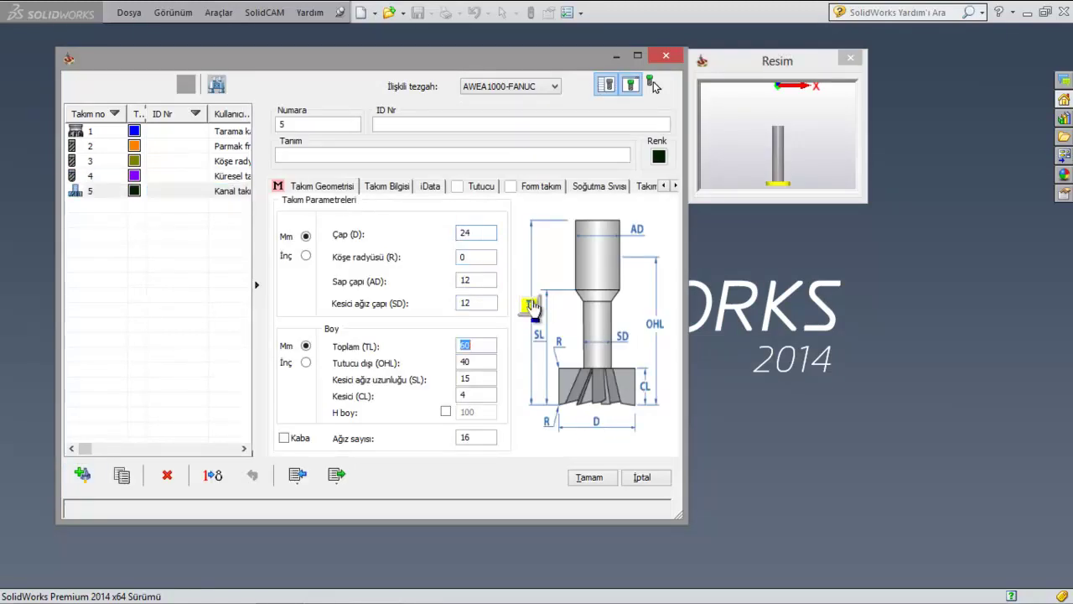
left_click(460, 189)
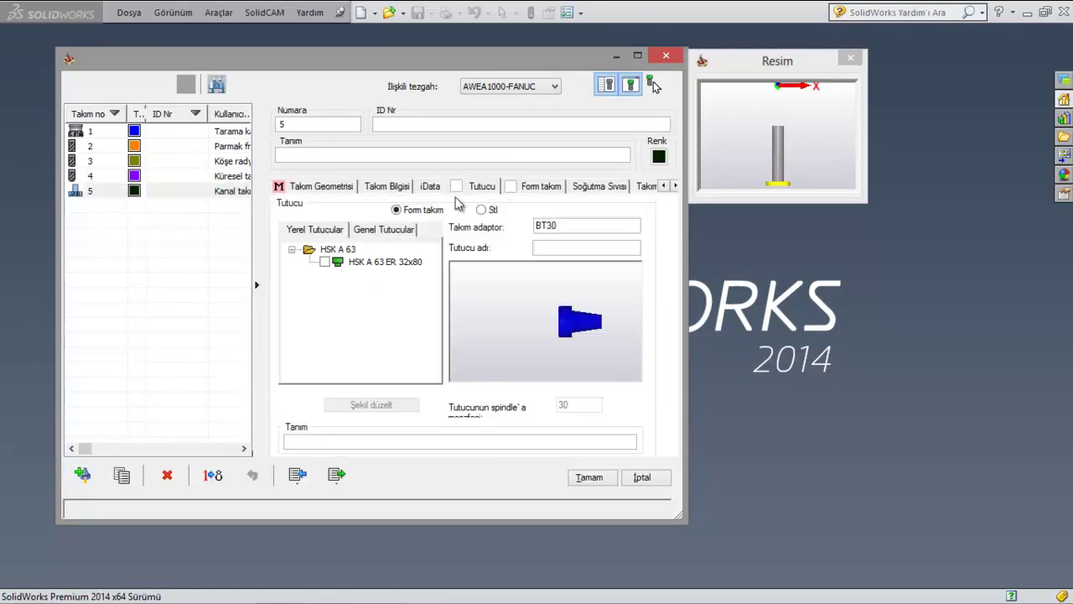
left_click(393, 262)
left_click(310, 154)
type("T FREZE")
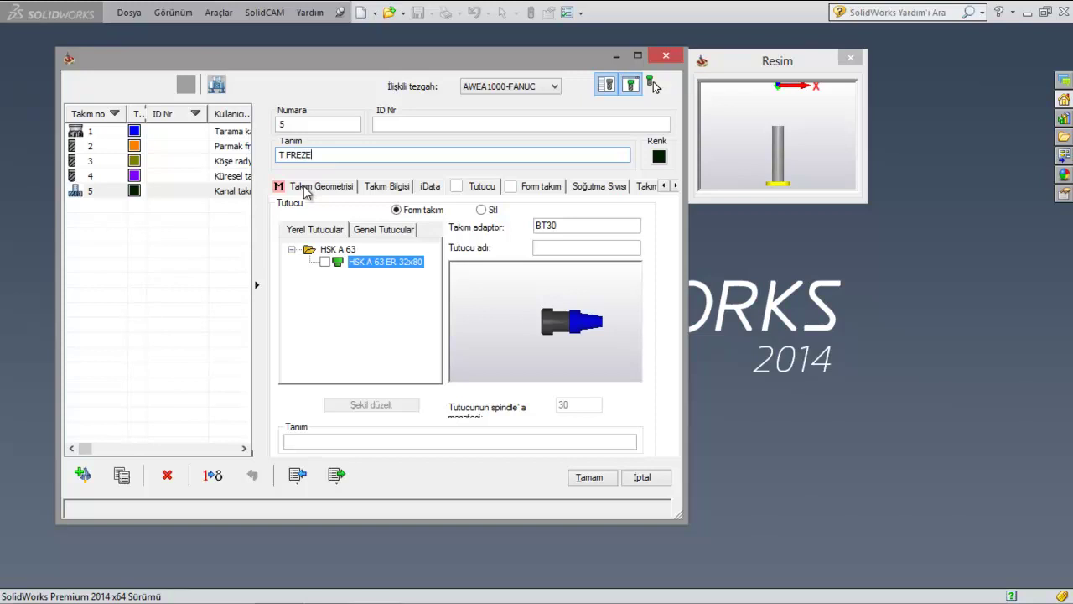
left_click(82, 475)
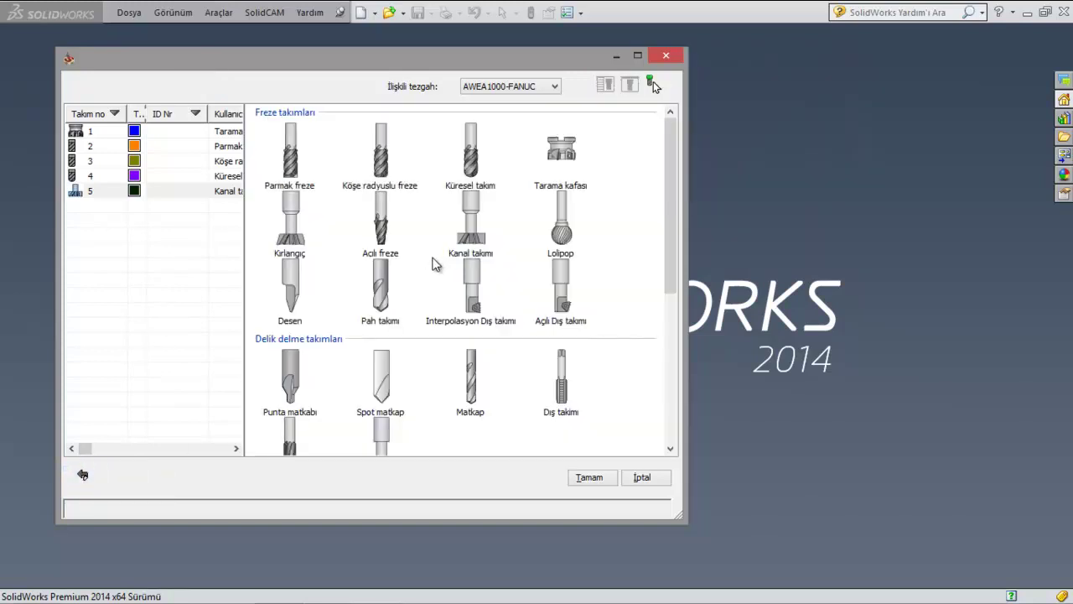
Step: Add a lollipop cutter as tool 6, described OZEL, in the HSK A 63 ER 32x80 holder
left_click(568, 232)
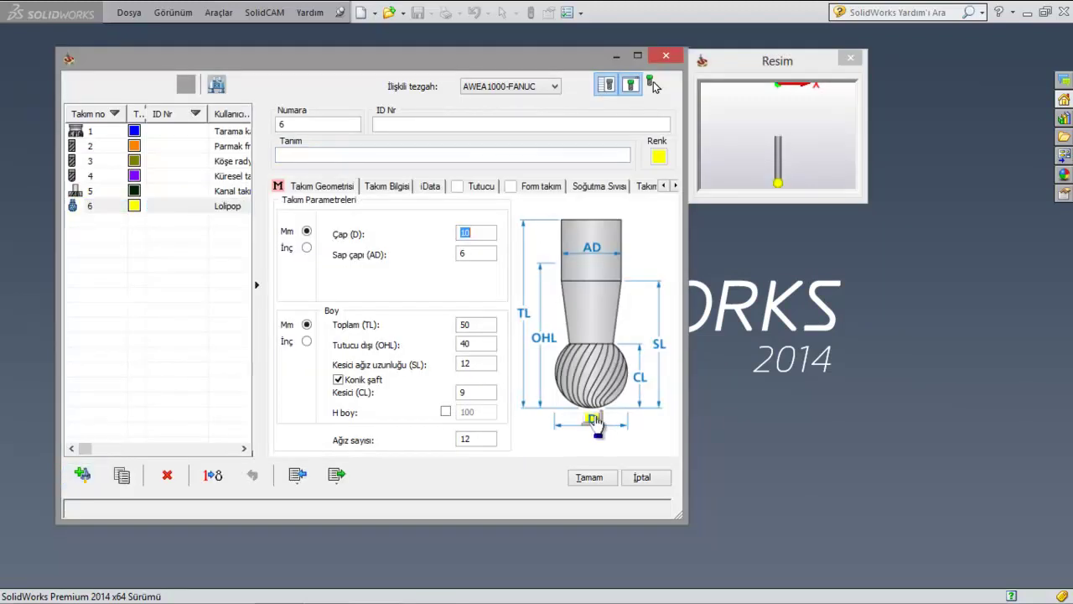
left_click(523, 312)
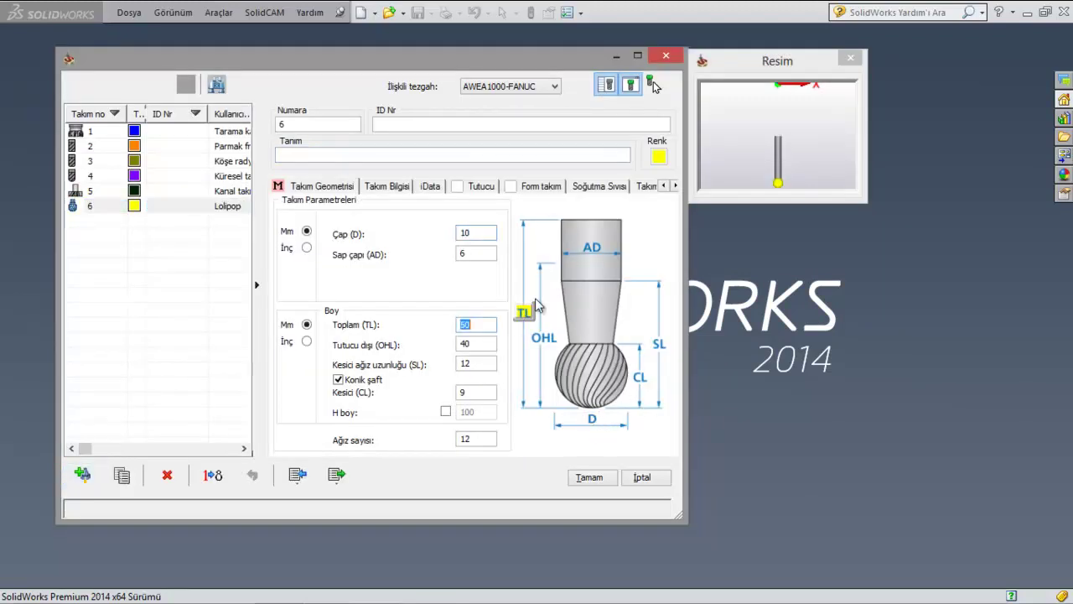
left_click(477, 184)
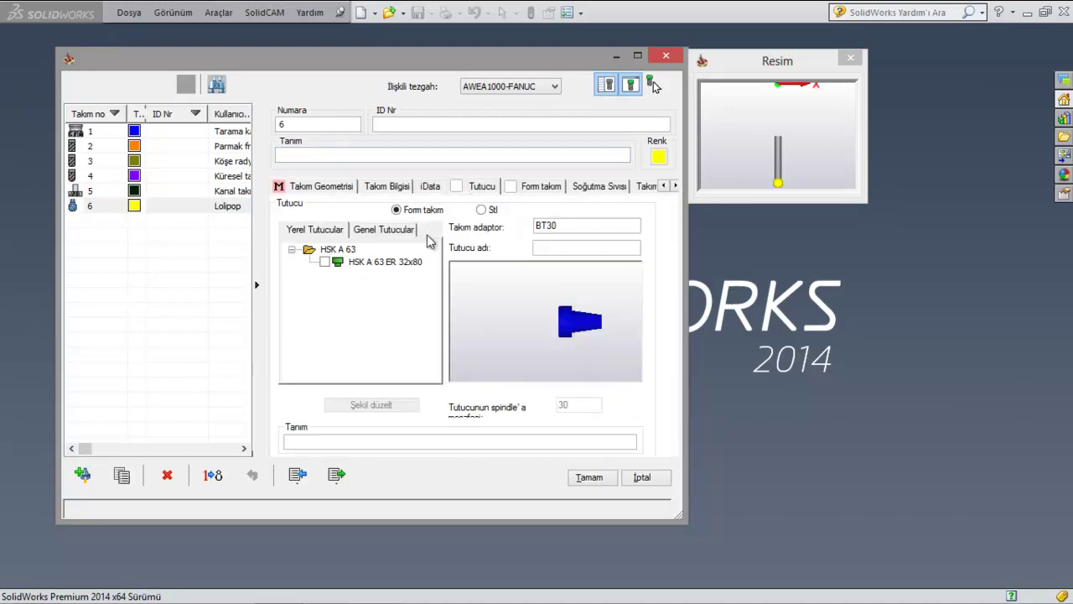
left_click(390, 264)
left_click(308, 157)
type("OZEL")
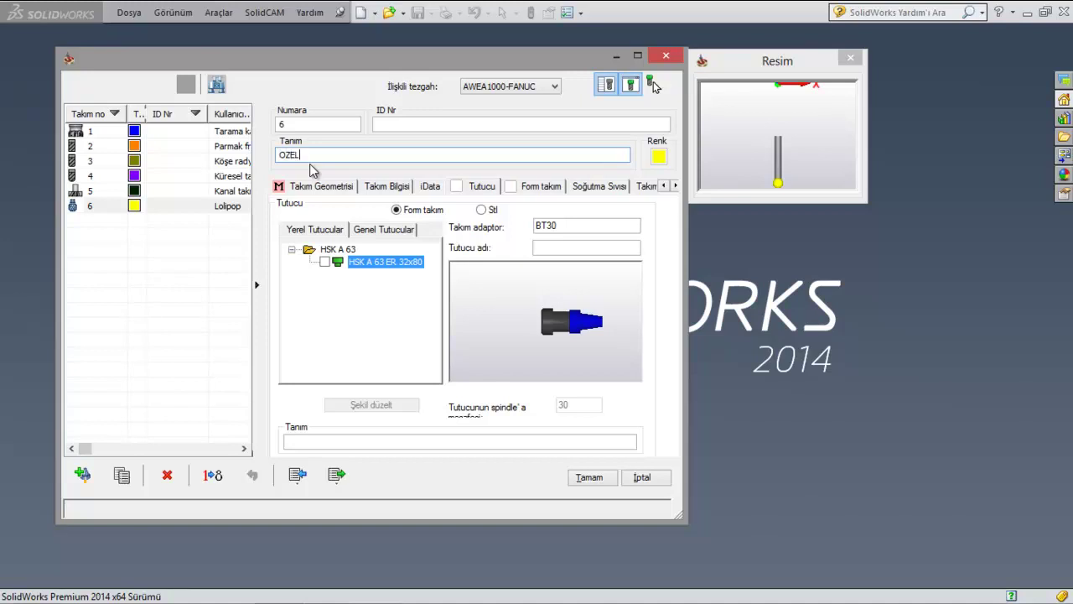
left_click(82, 474)
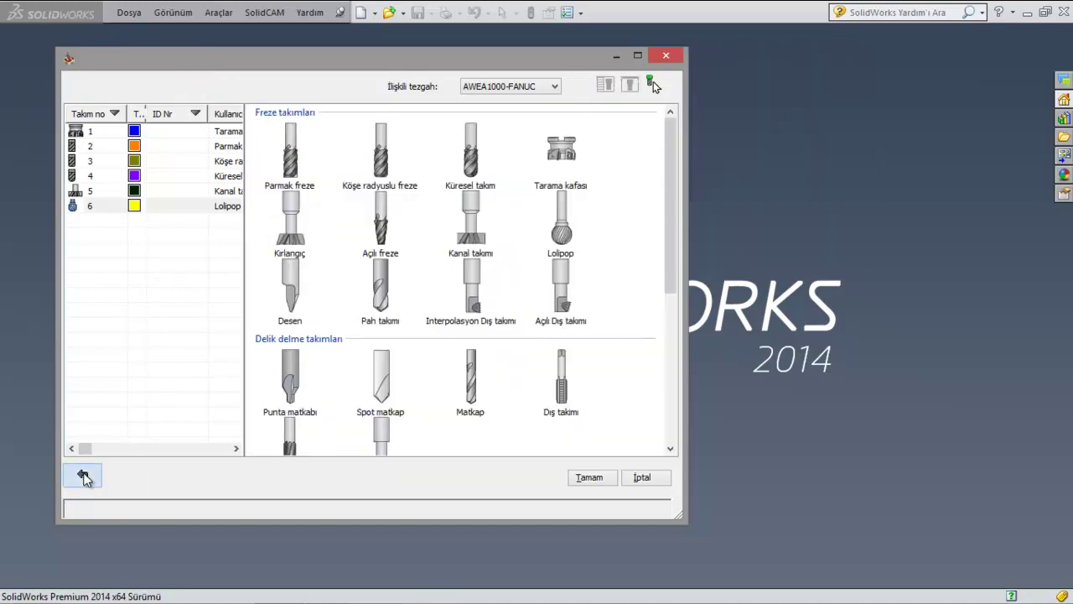
Step: Add a centre drill with 3.15 tip diameter as tool 7, described 3.15 PUNTA, in the HSK A 63 ER 32x80 holder
left_click(292, 393)
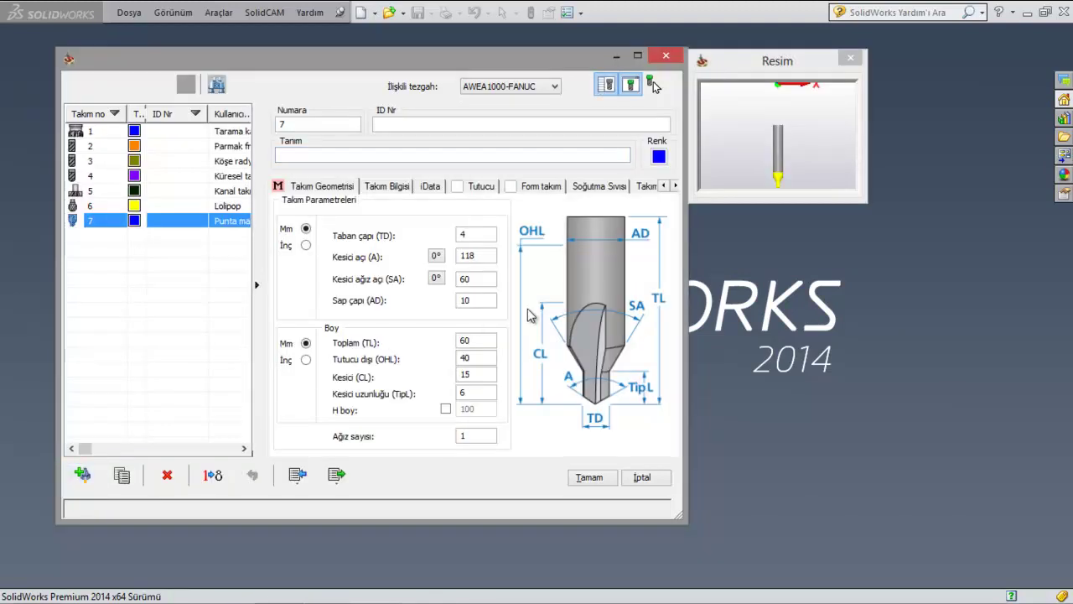
left_click(595, 423)
type("3.15")
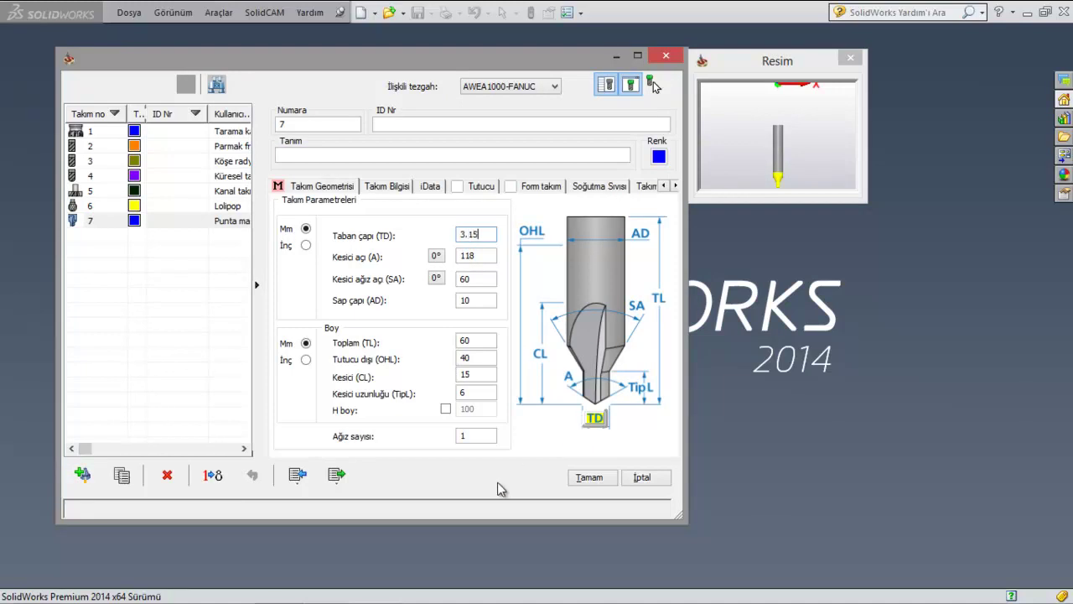
left_click(642, 236)
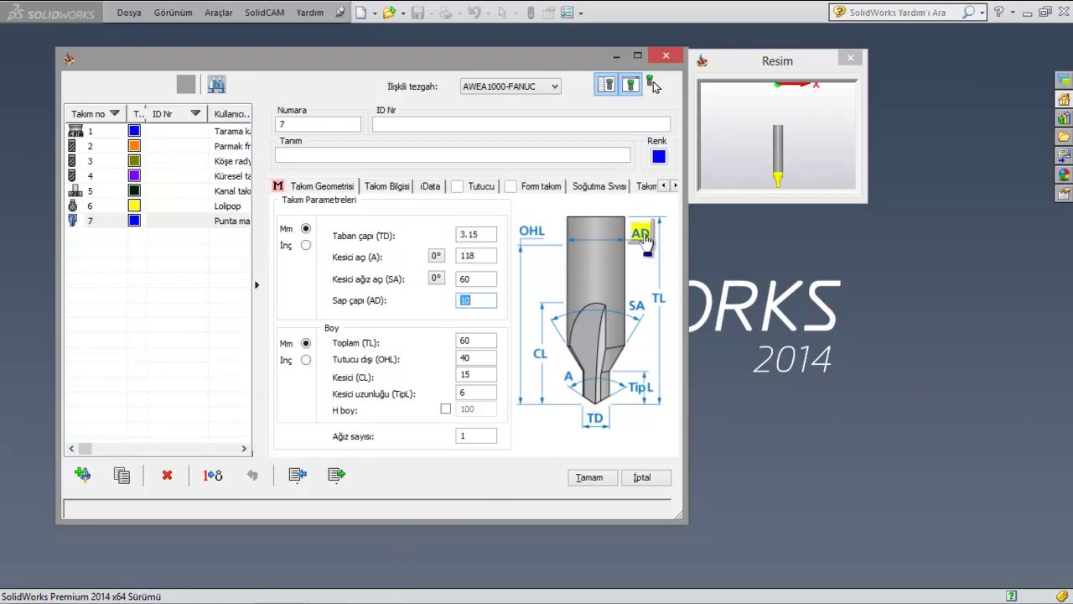
left_click(398, 188)
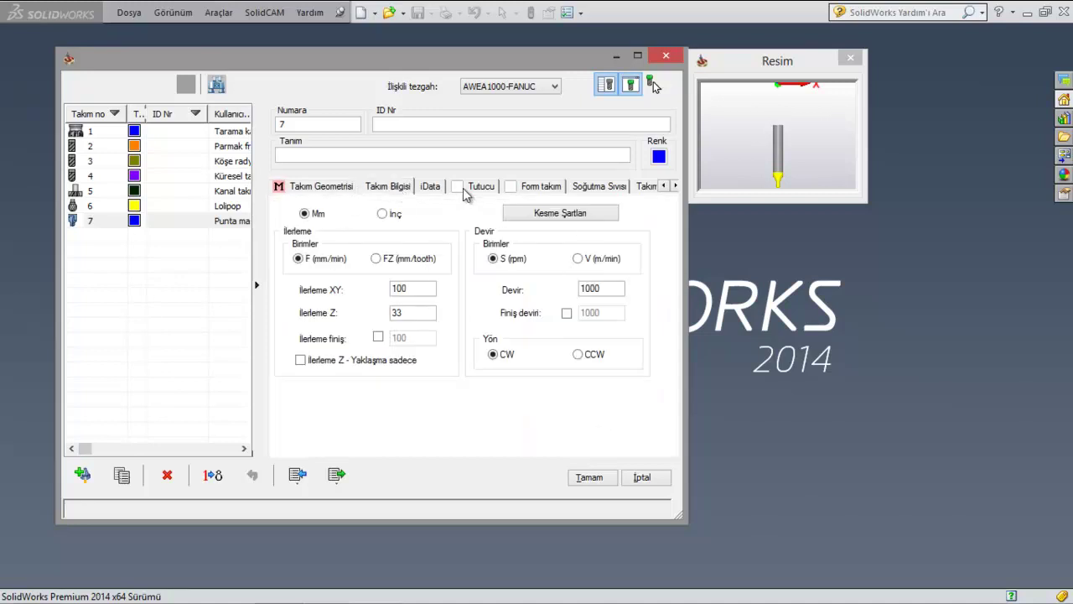
left_click(461, 188)
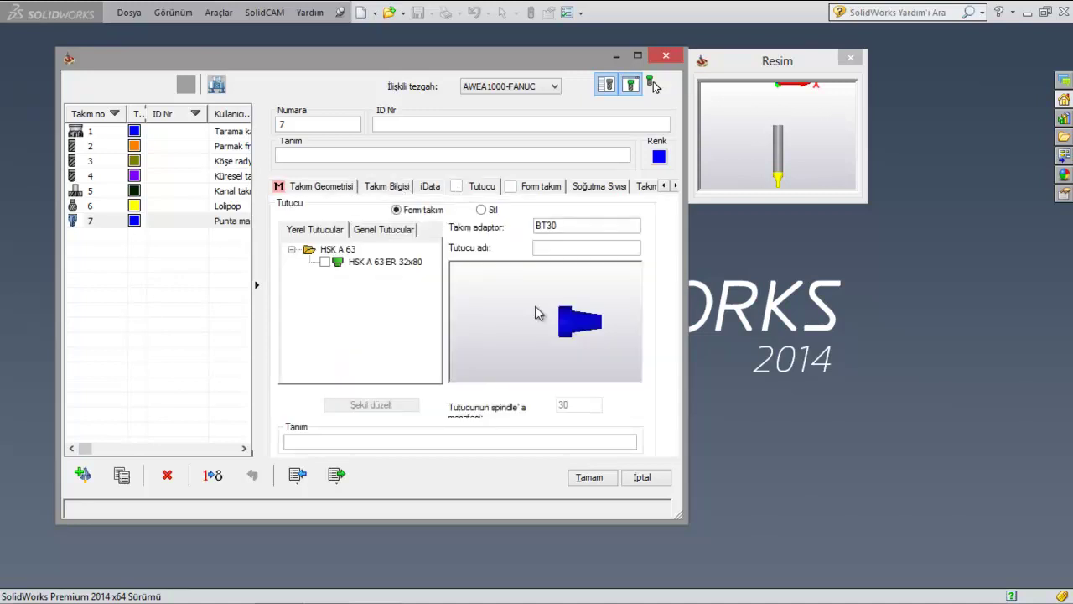
left_click(371, 265)
left_click(312, 156)
type("3.15 PUNTA")
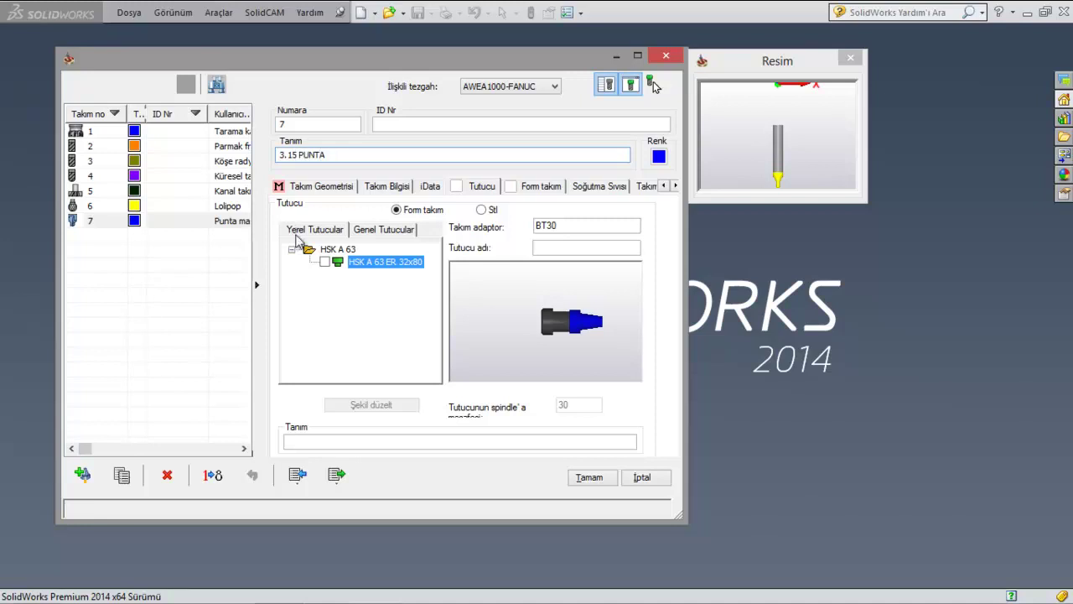
left_click(83, 474)
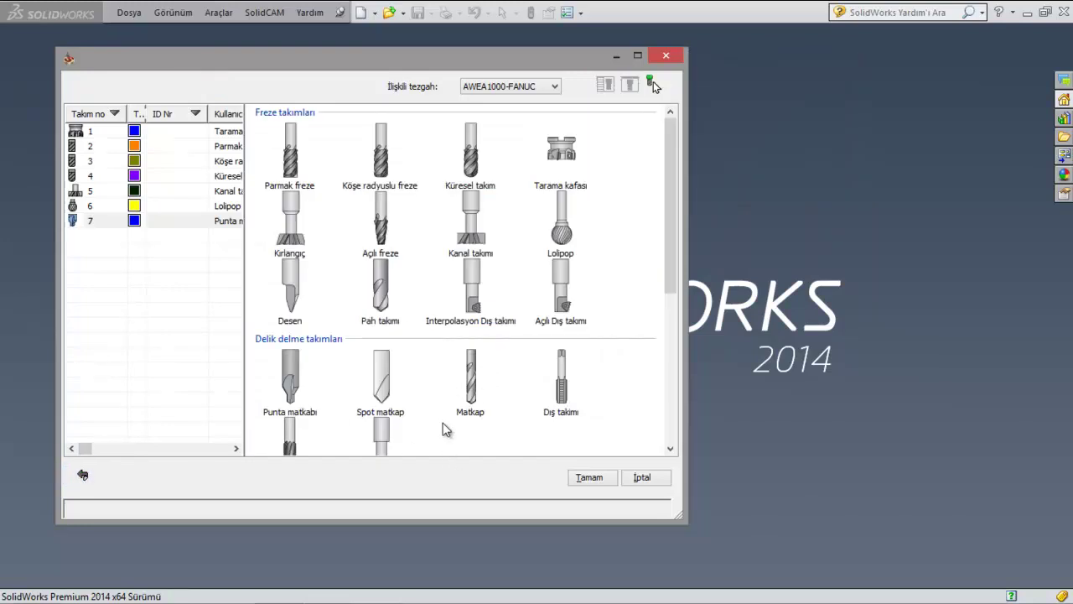
Step: Add an 8.5 diameter twist drill as tool 8, described 8.5 MATKAP, in the HSK A 63 ER 32x80 holder
left_click(478, 383)
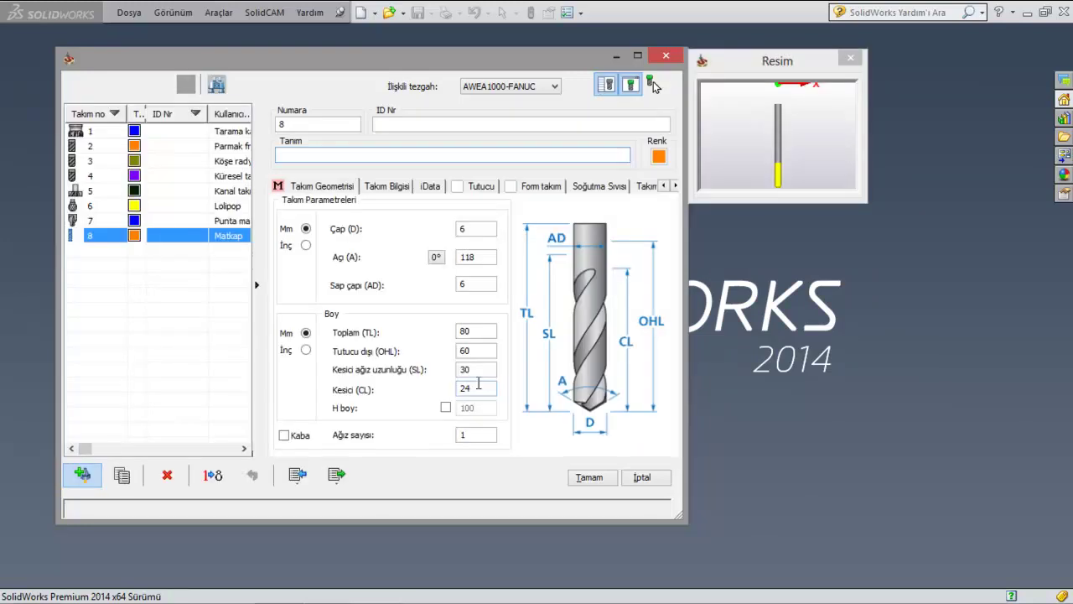
left_click(591, 424)
type("8.5")
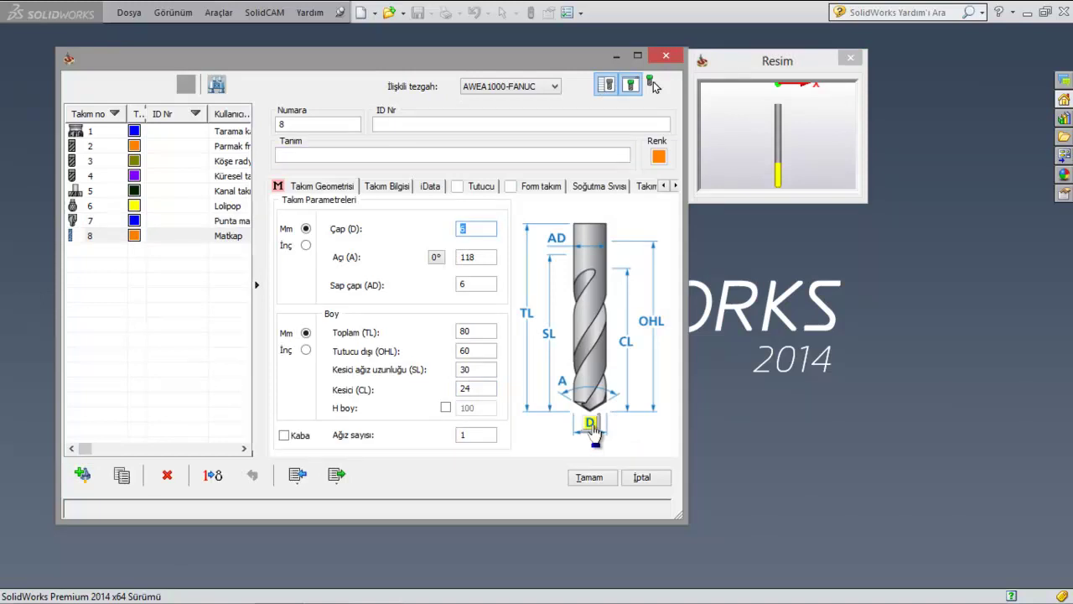
left_click(455, 186)
left_click(381, 263)
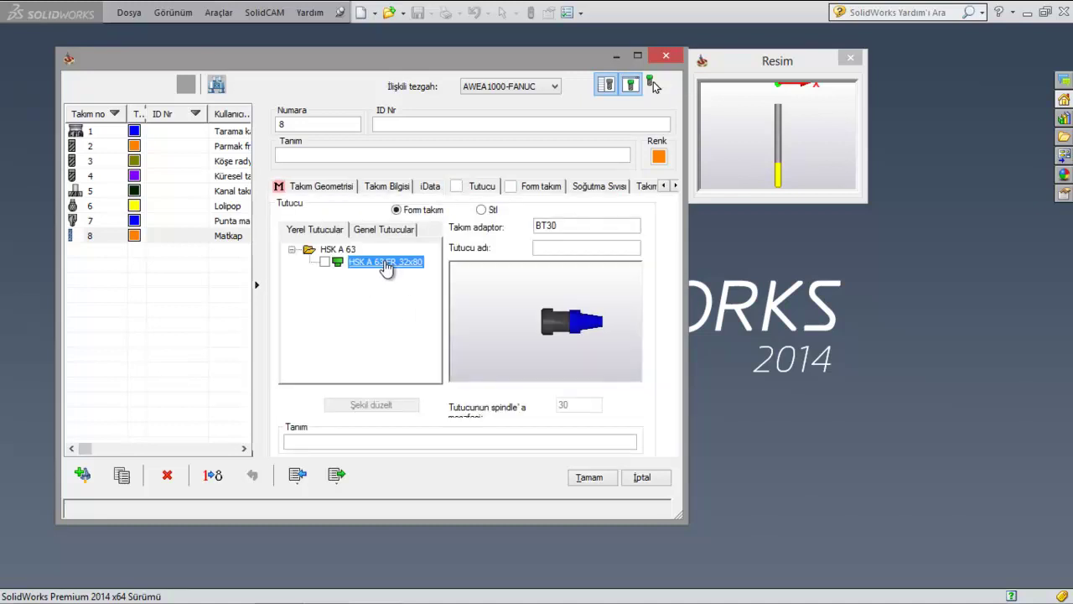
left_click(333, 155)
type("8.5 M")
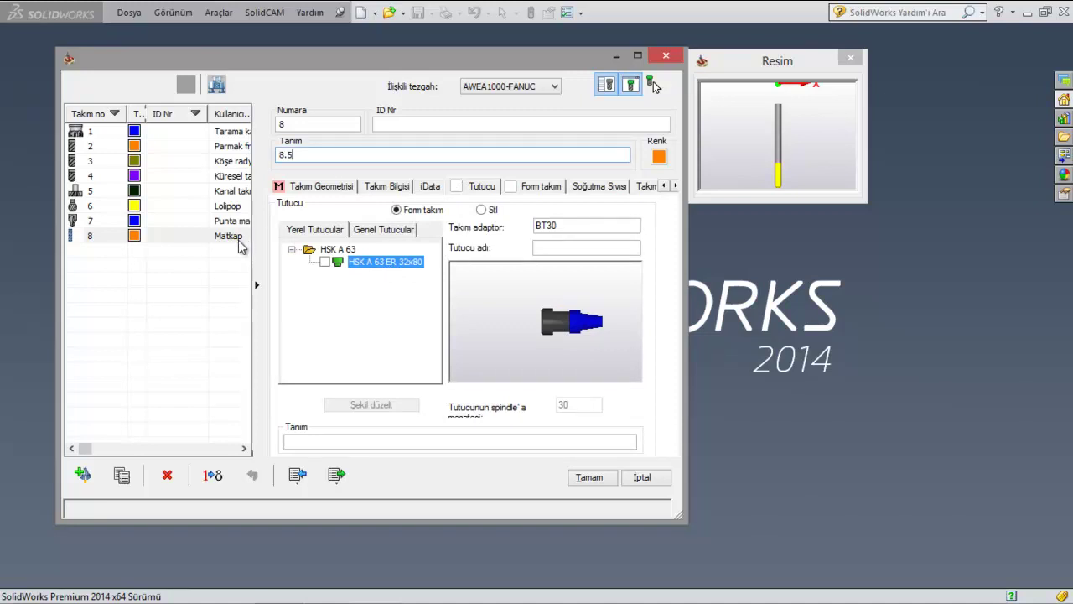
type("AT")
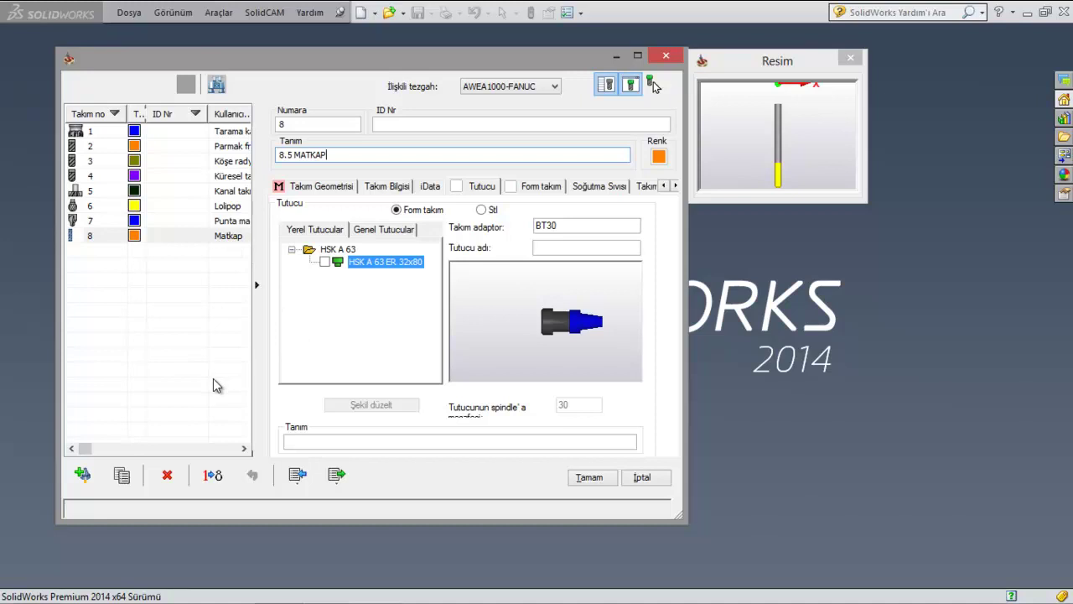
left_click(384, 374)
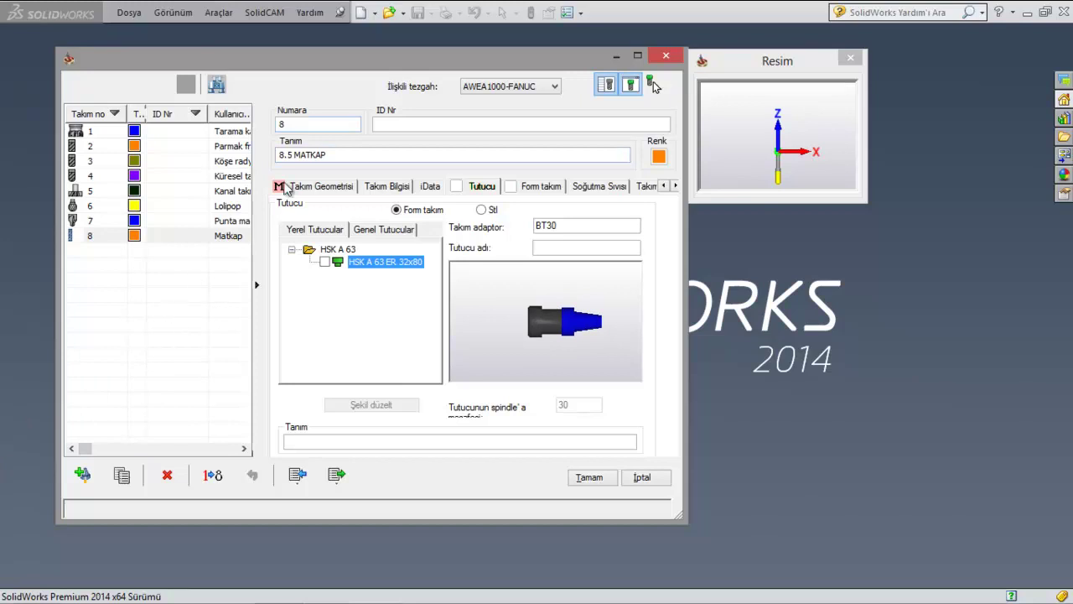
Step: Review tools 7, 6 and 1, then fit the HSK A 63 ER 32x80 holder to tools 2 and 3
left_click(147, 221)
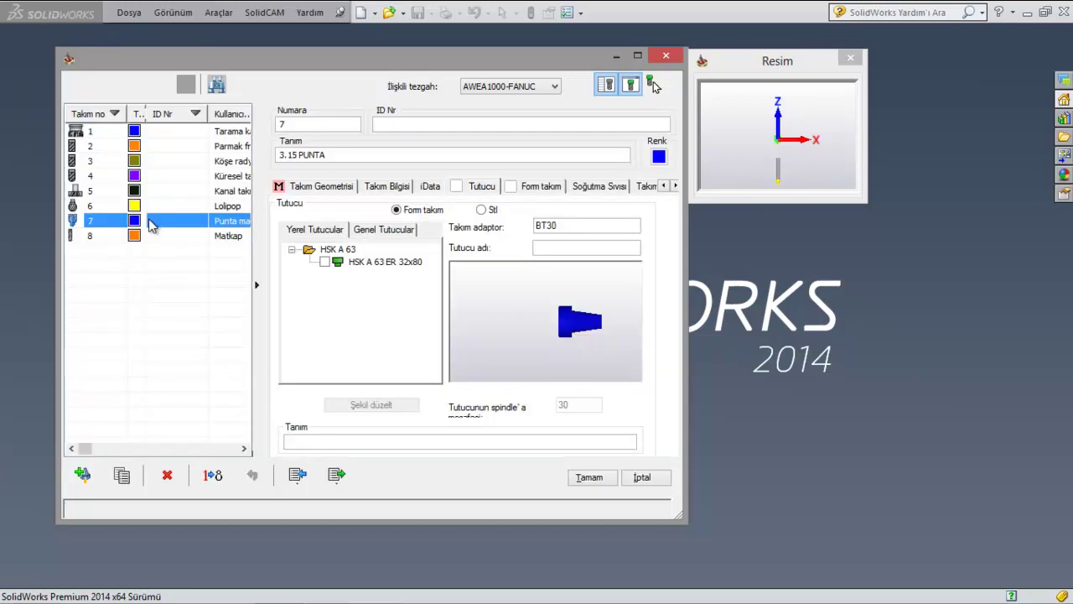
left_click(142, 208)
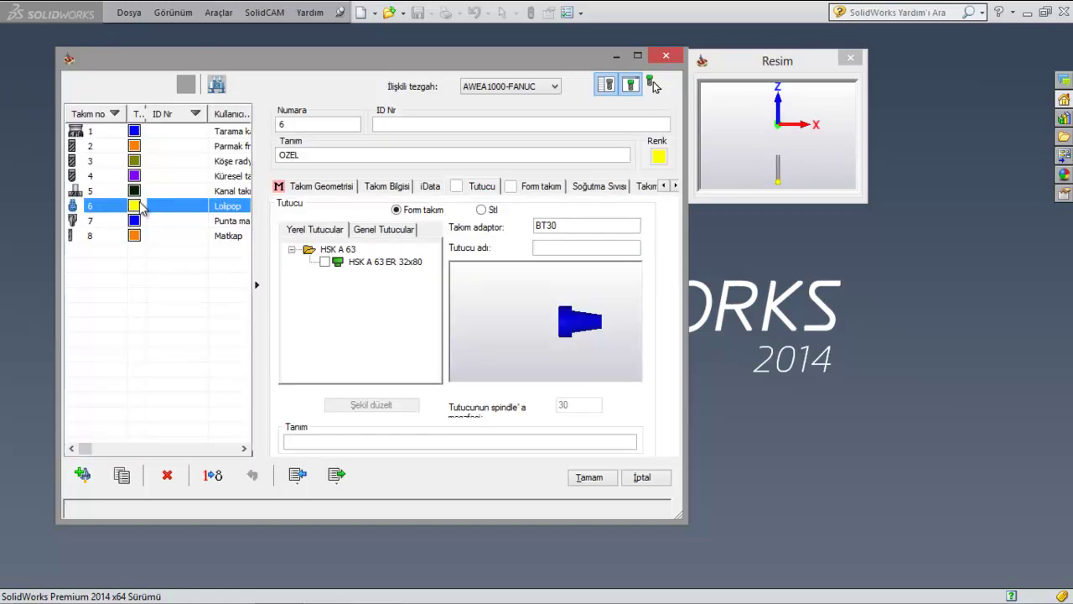
left_click(144, 133)
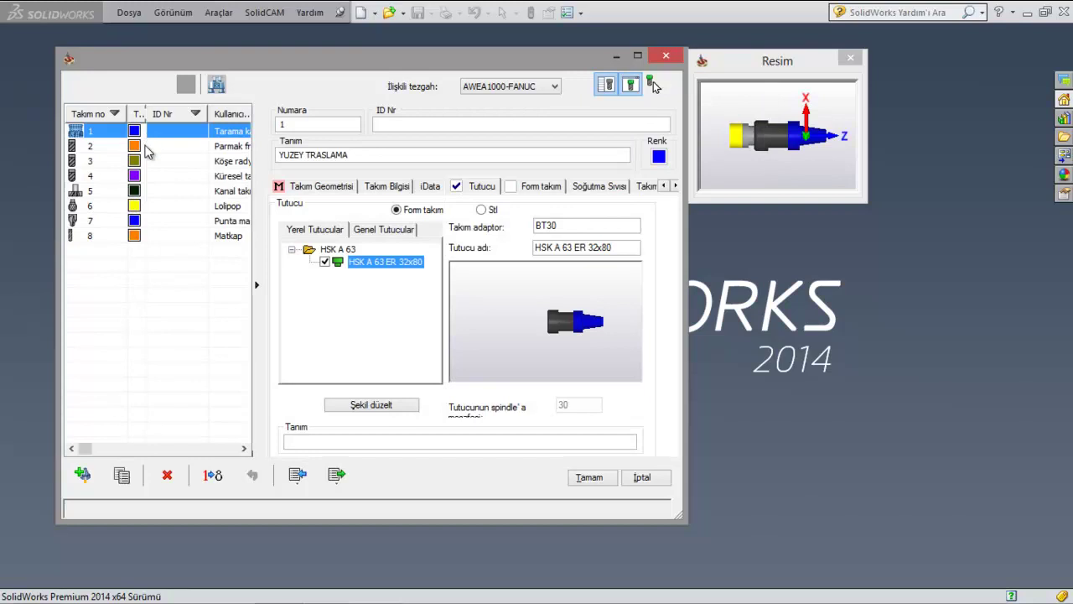
left_click(145, 146)
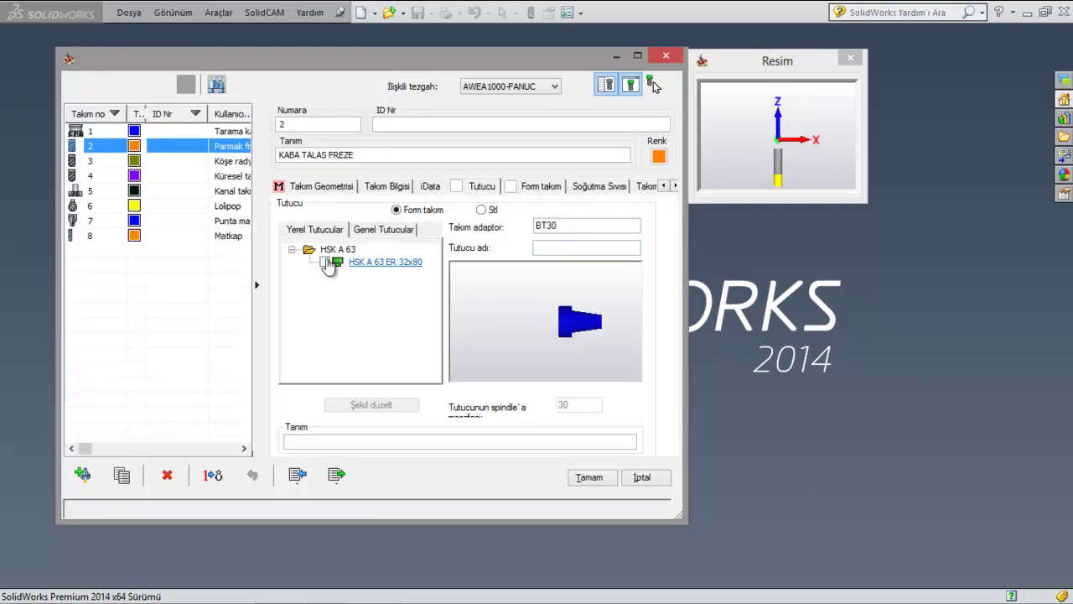
left_click(325, 261)
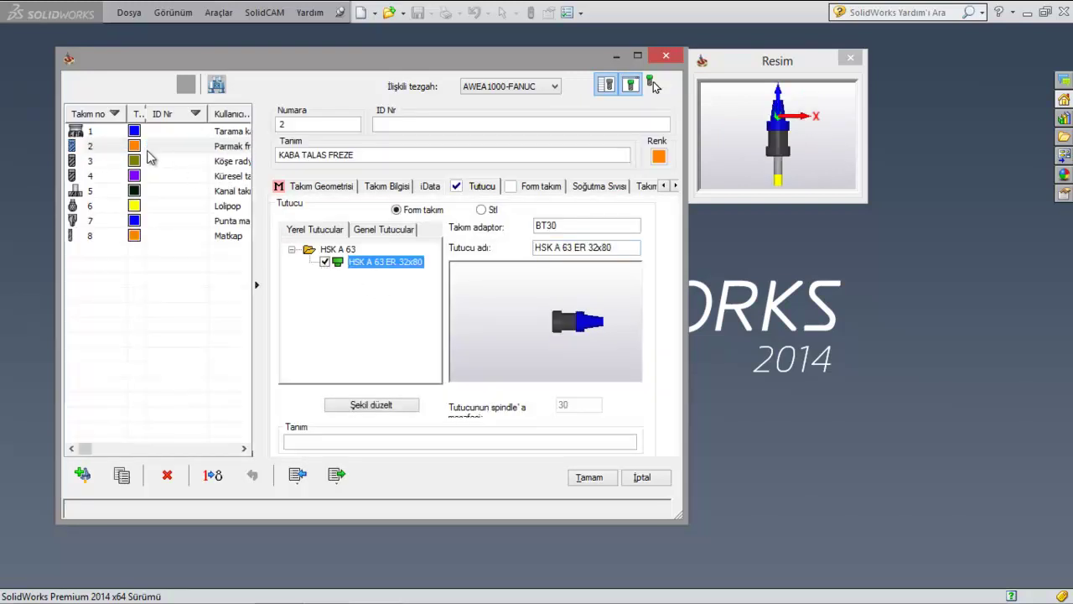
left_click(144, 161)
left_click(324, 261)
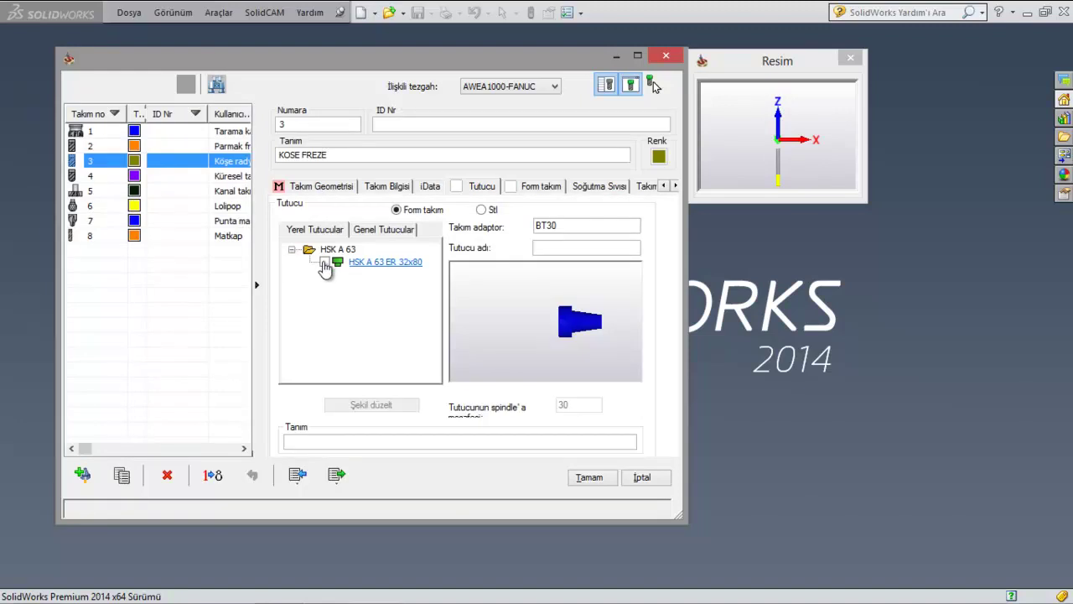
Step: Fit the same HSK A 63 ER 32x80 holder to tools 4, 5, 6, 7 and 8
left_click(141, 176)
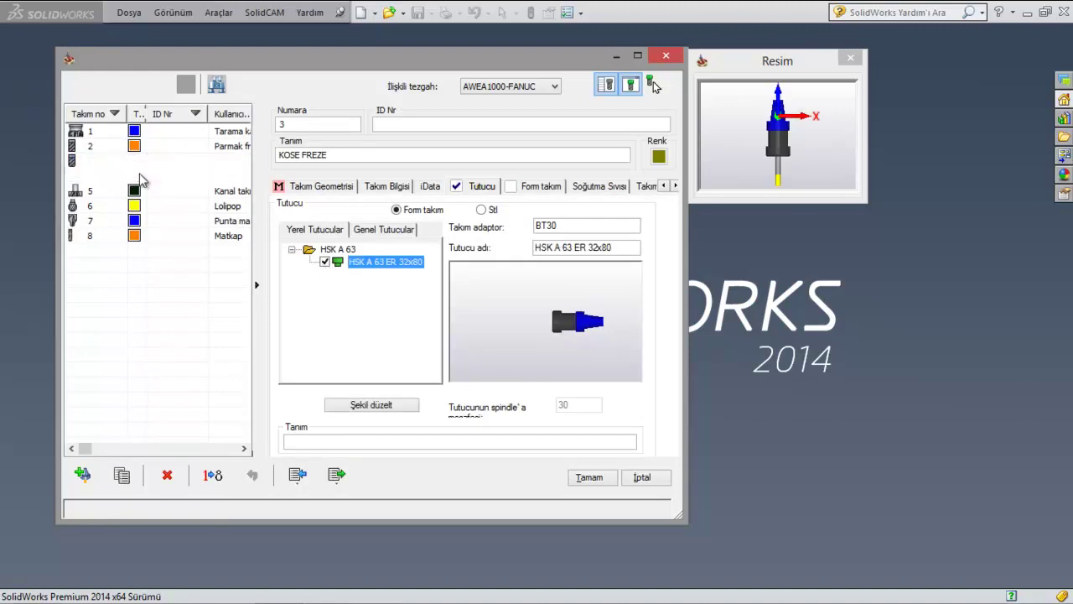
left_click(324, 263)
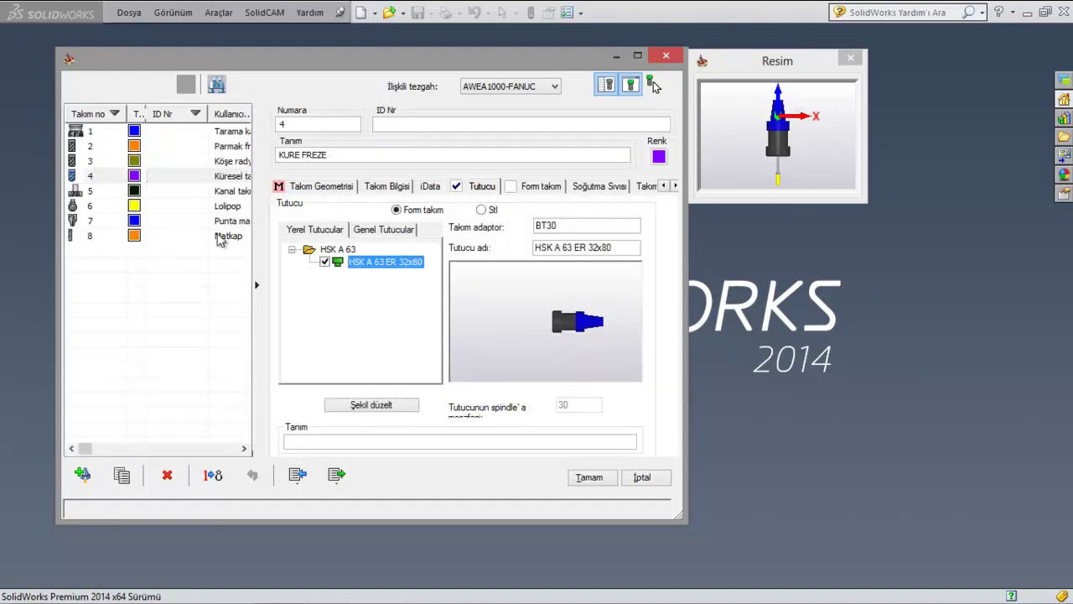
left_click(148, 191)
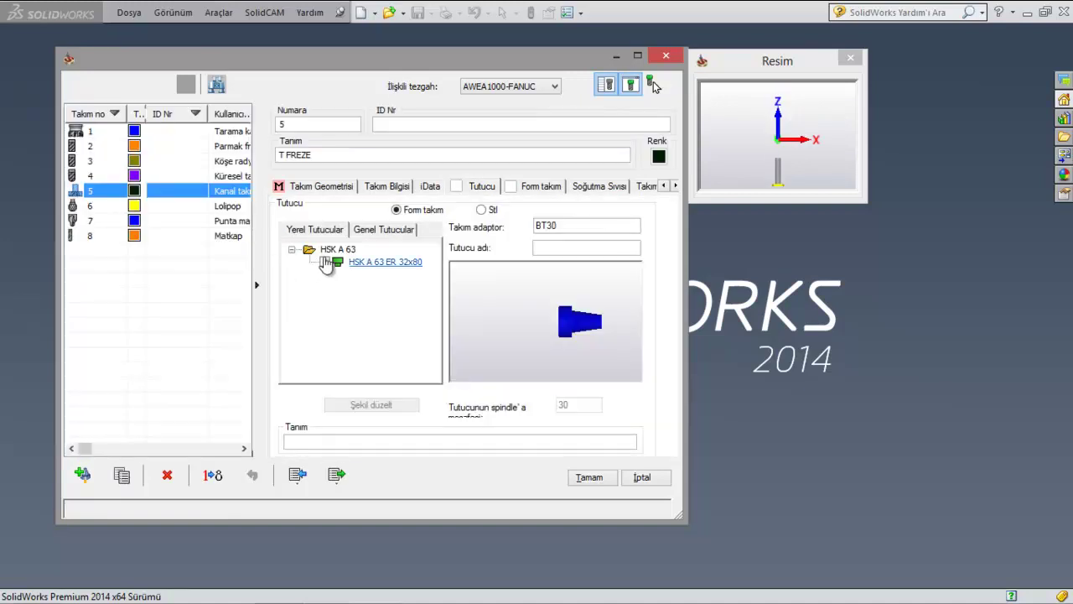
left_click(325, 261)
left_click(164, 209)
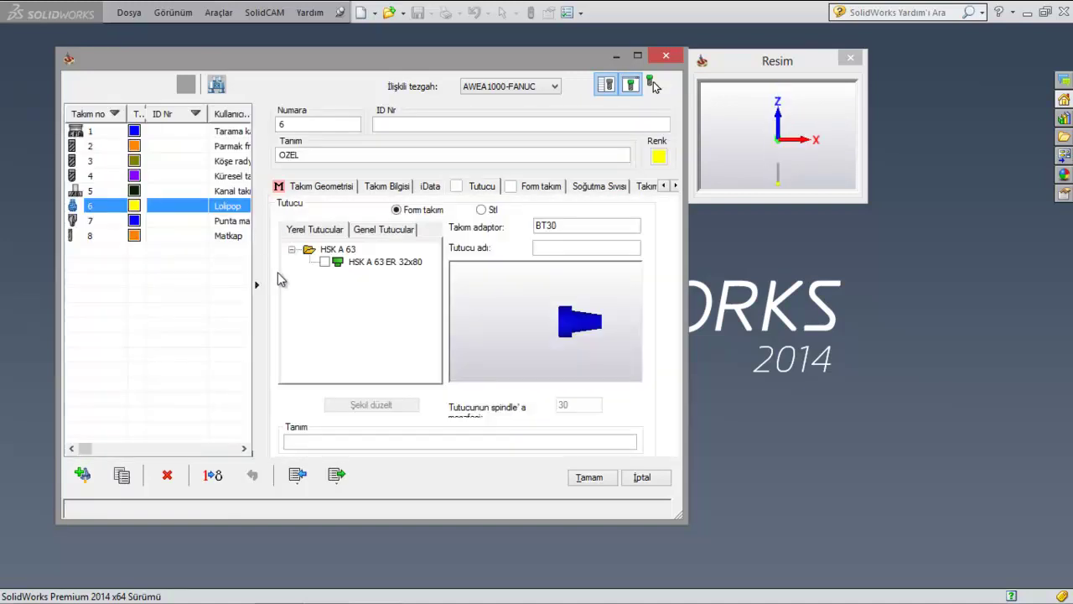
left_click(324, 262)
left_click(164, 221)
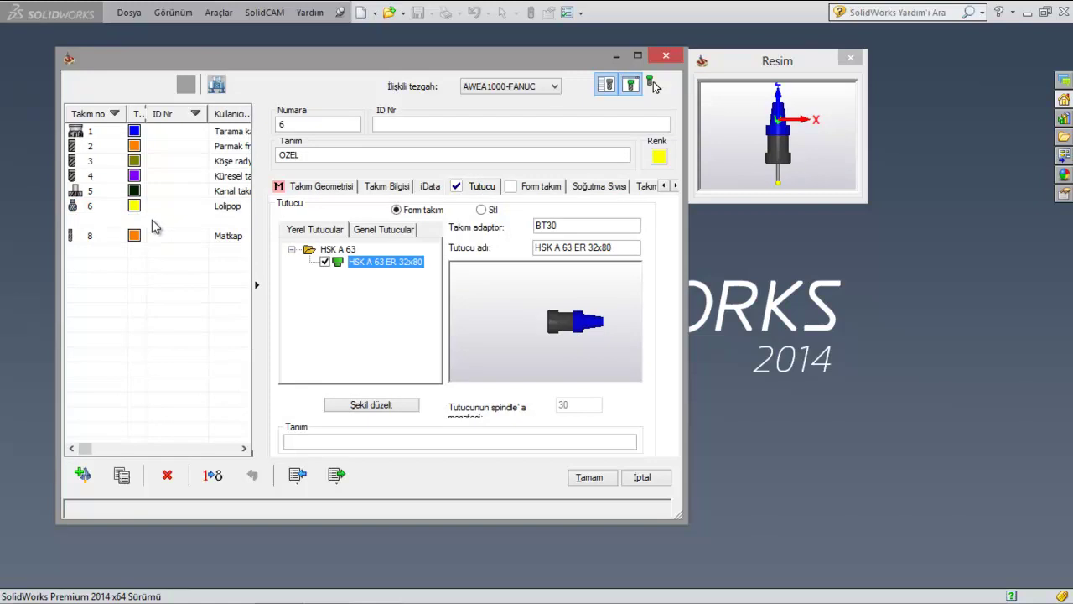
left_click(325, 263)
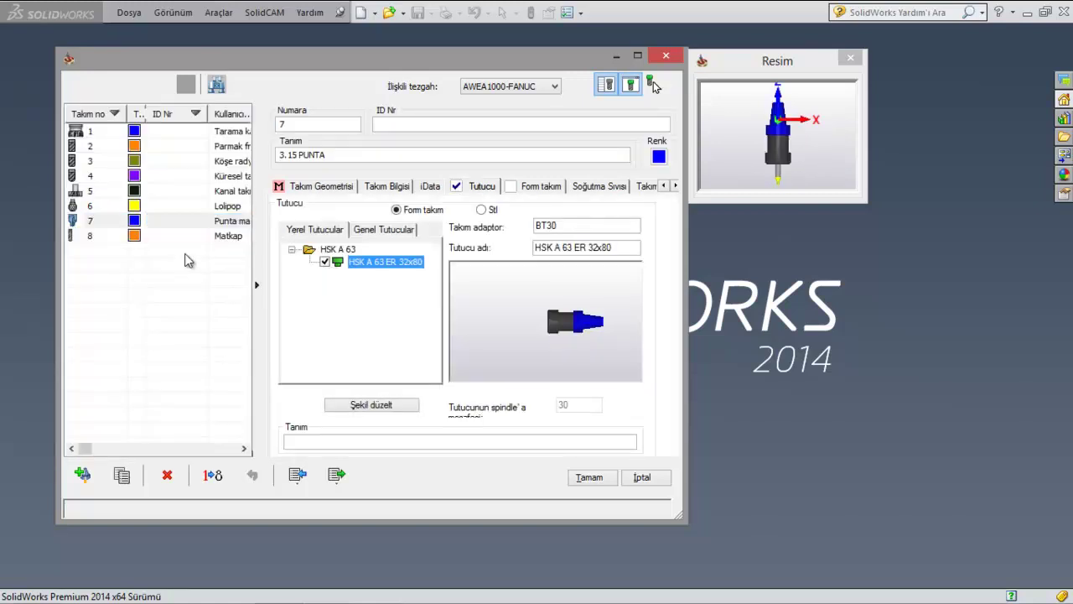
left_click(160, 235)
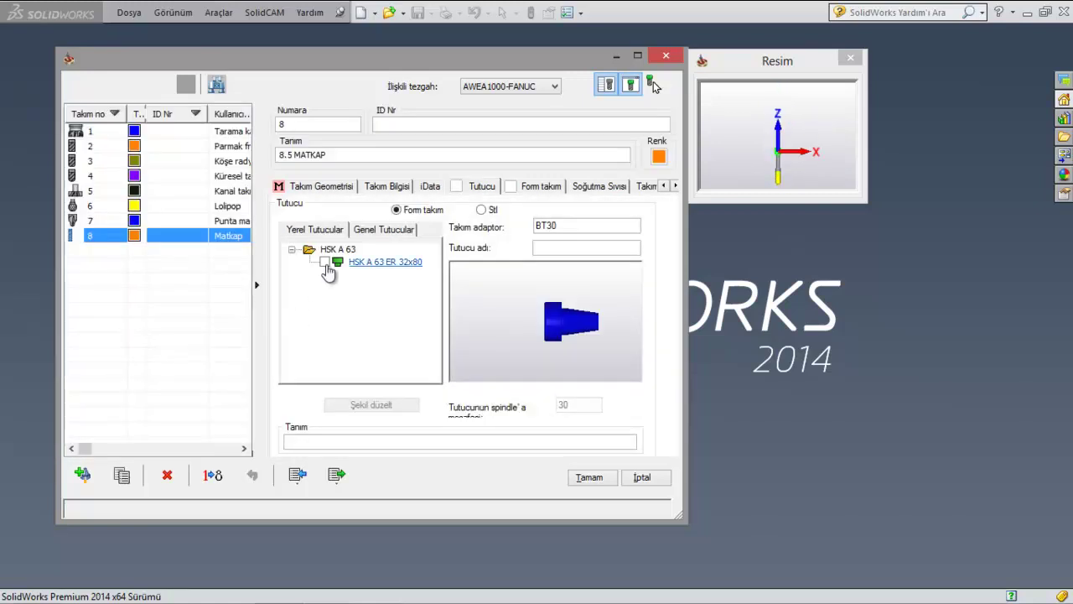
left_click(324, 262)
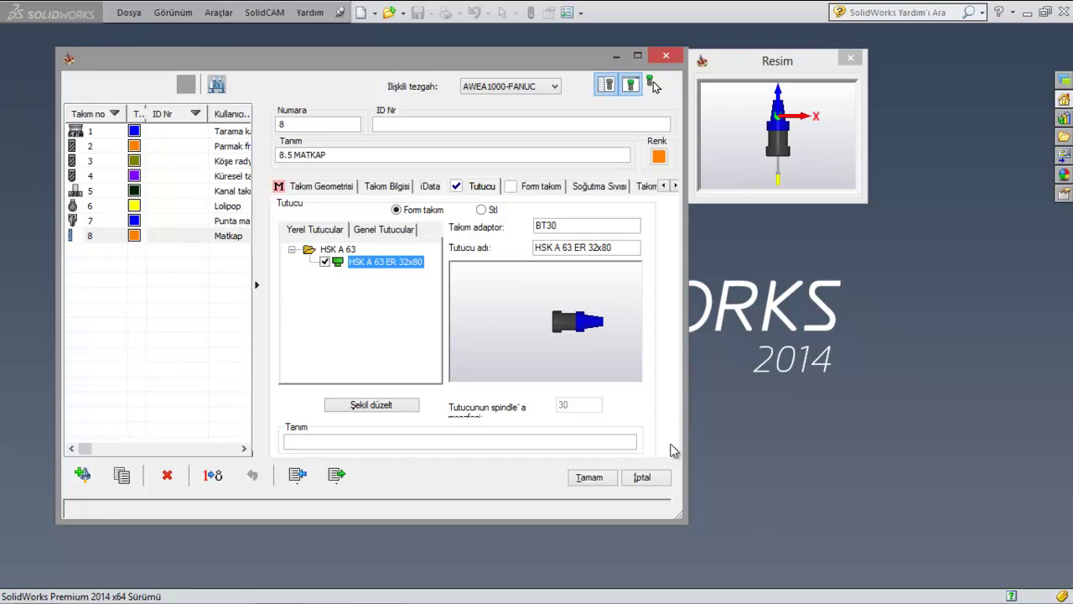
Step: Close the custom tool table, open CAM part 2_5D_Milling_2, and orbit it to a flat top view
left_click(591, 478)
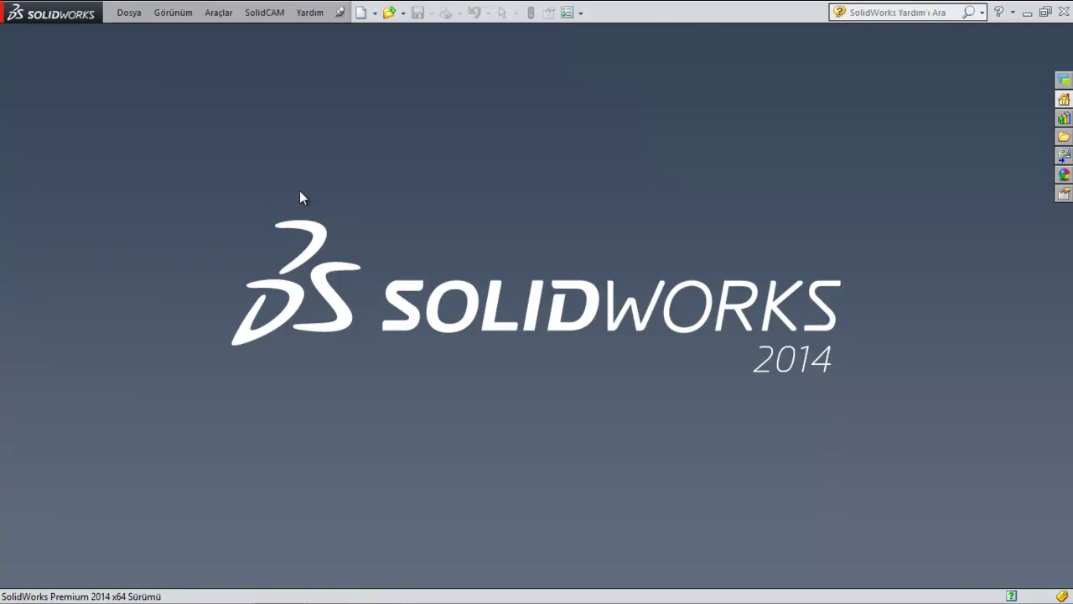
left_click(272, 14)
mouse_move(336, 293)
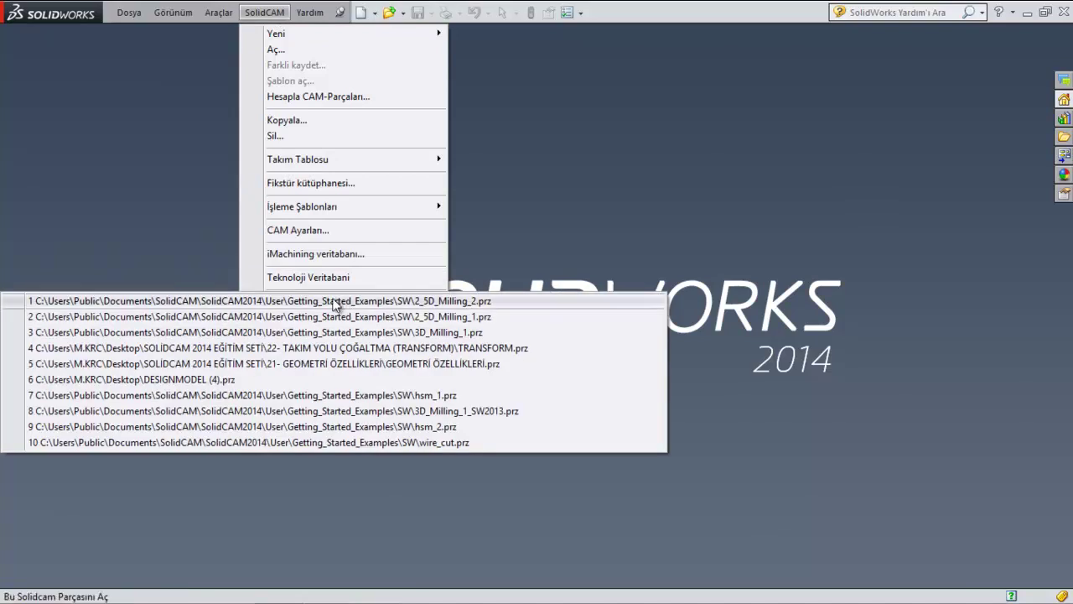
left_click(478, 302)
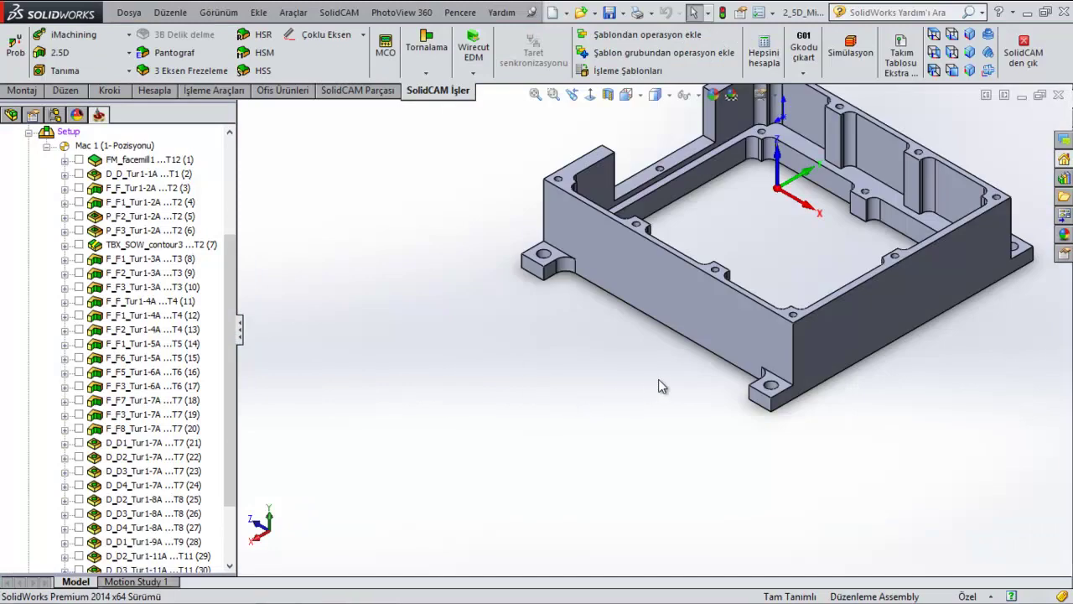
key("f")
mouse_move(712, 321)
middle_mouse_down()
mouse_move(790, 227)
mouse_move(755, 354)
mouse_move(760, 383)
middle_mouse_up()
mouse_move(229, 318)
left_mouse_down()
mouse_move(235, 172)
mouse_move(227, 514)
mouse_move(223, 193)
left_mouse_up()
mouse_move(453, 261)
middle_mouse_down()
mouse_move(456, 332)
mouse_move(451, 310)
middle_mouse_up()
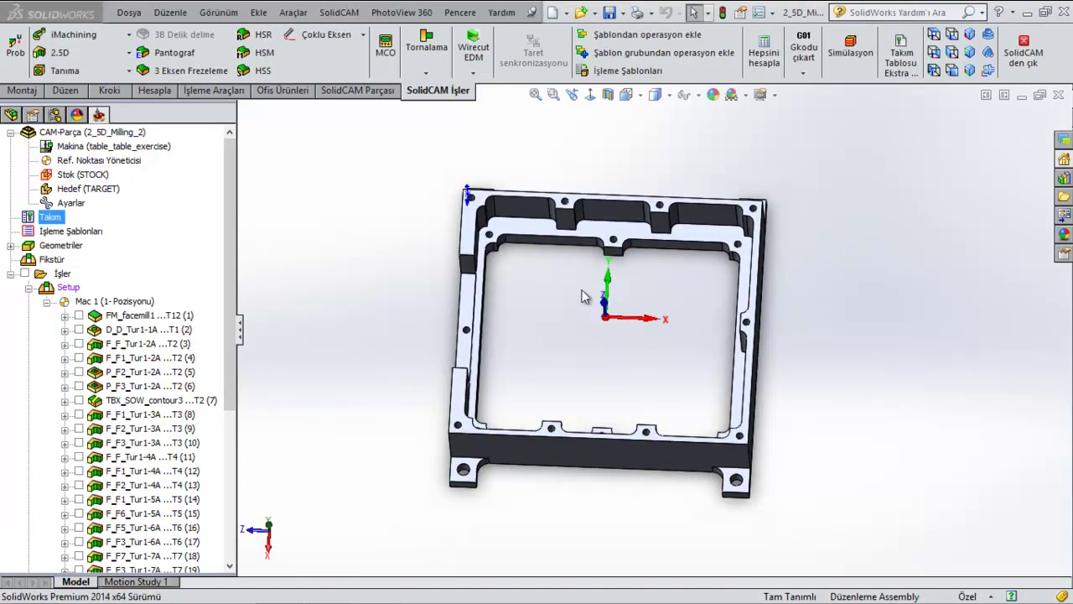
Step: Open the 13-tool part table via Takım > Parça takım tablosu, then start and cancel a tool import
double_click(48, 222)
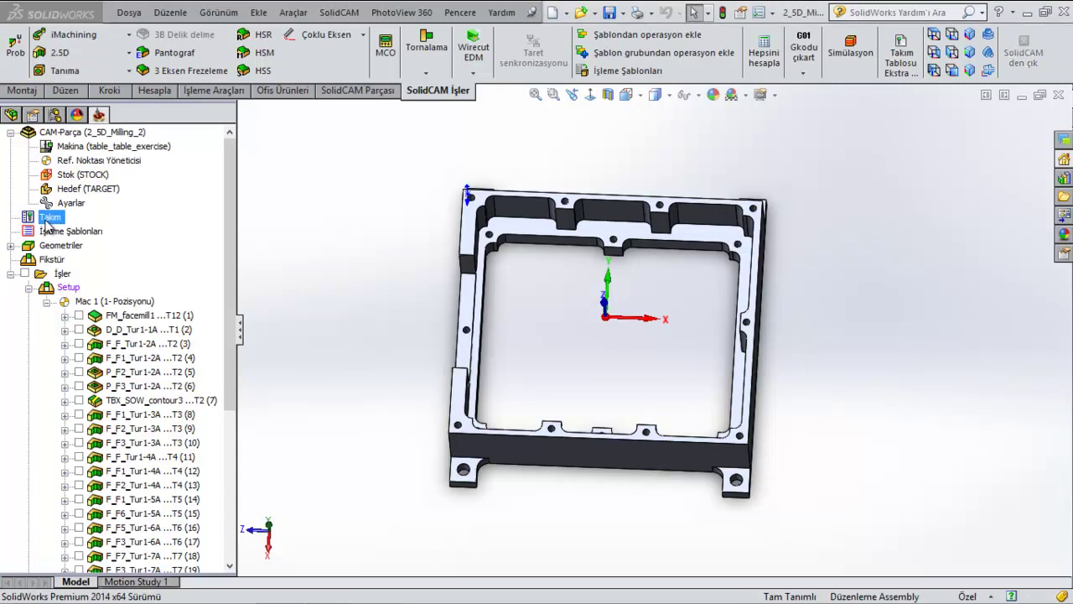
left_click(641, 477)
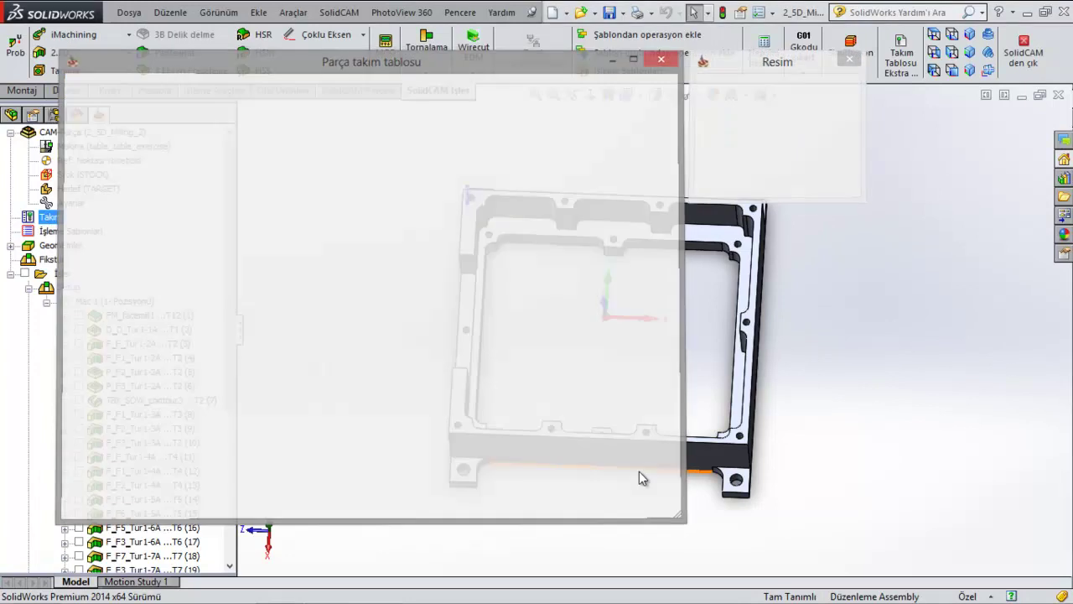
right_click(46, 219)
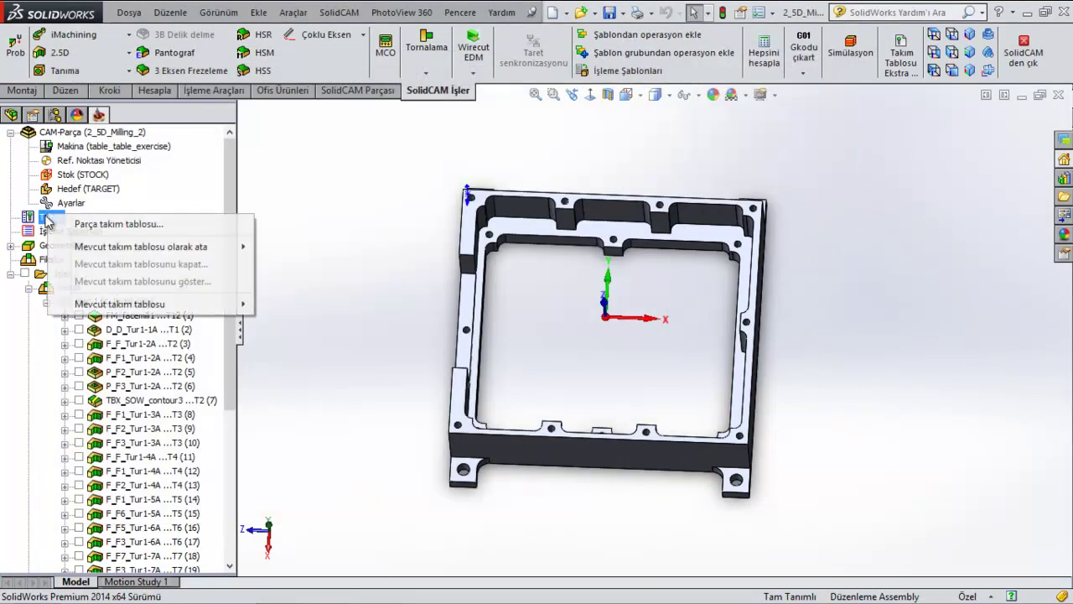
left_click(163, 229)
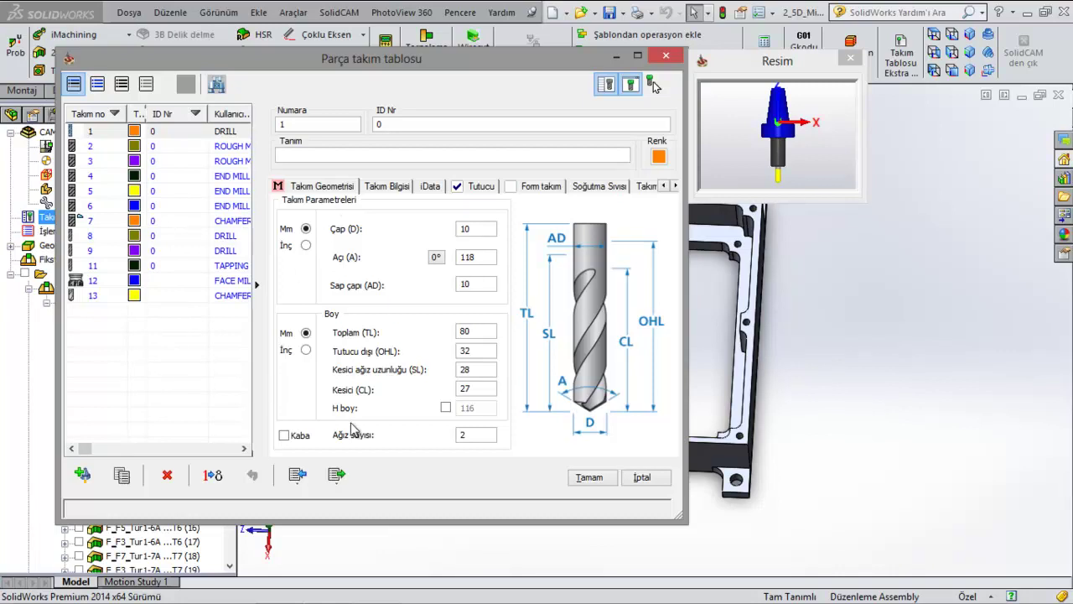
left_click(299, 476)
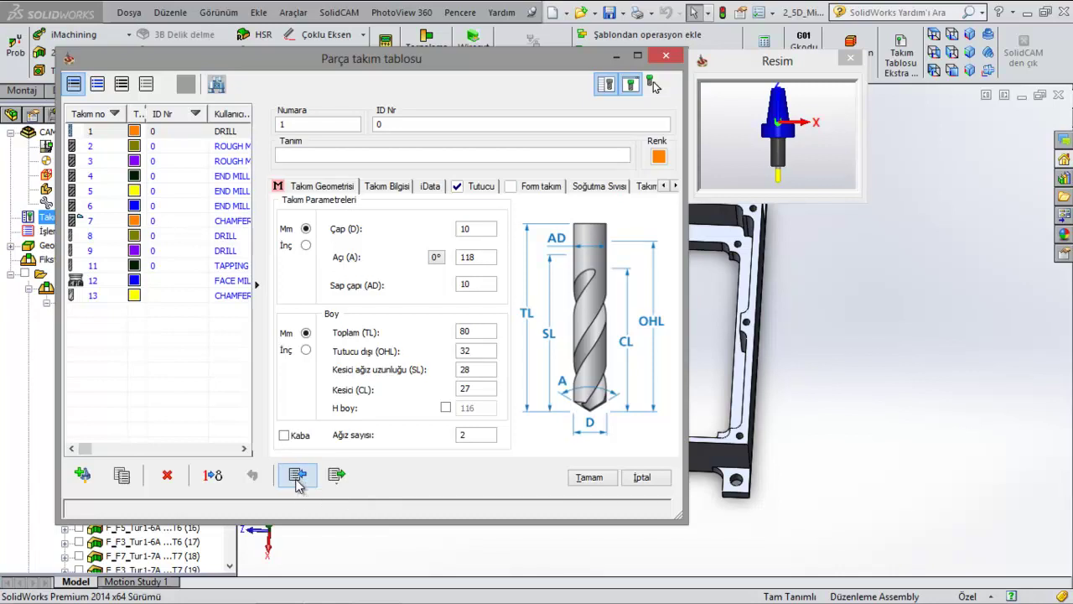
left_click(297, 474)
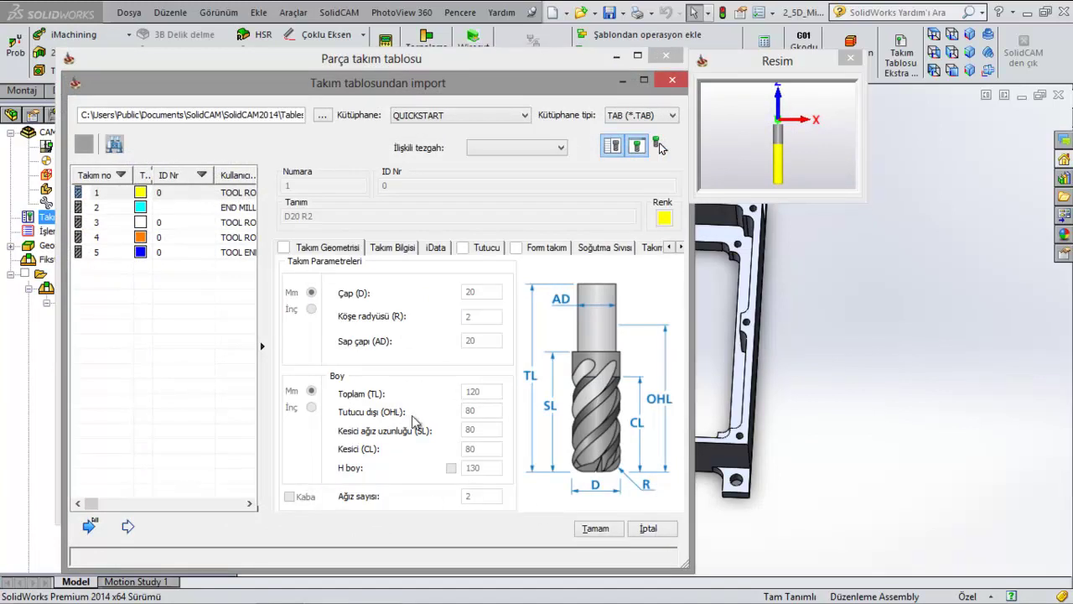
left_click(656, 529)
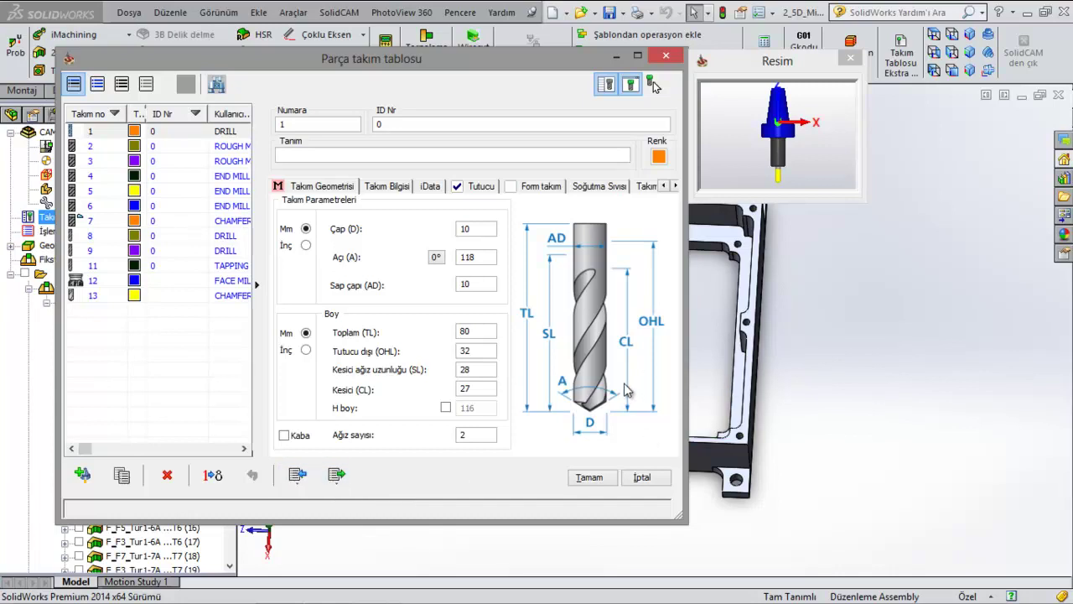
Step: Load the ÖRNEK library in the import dialog and copy all eight of its tools into the part table
left_click(297, 475)
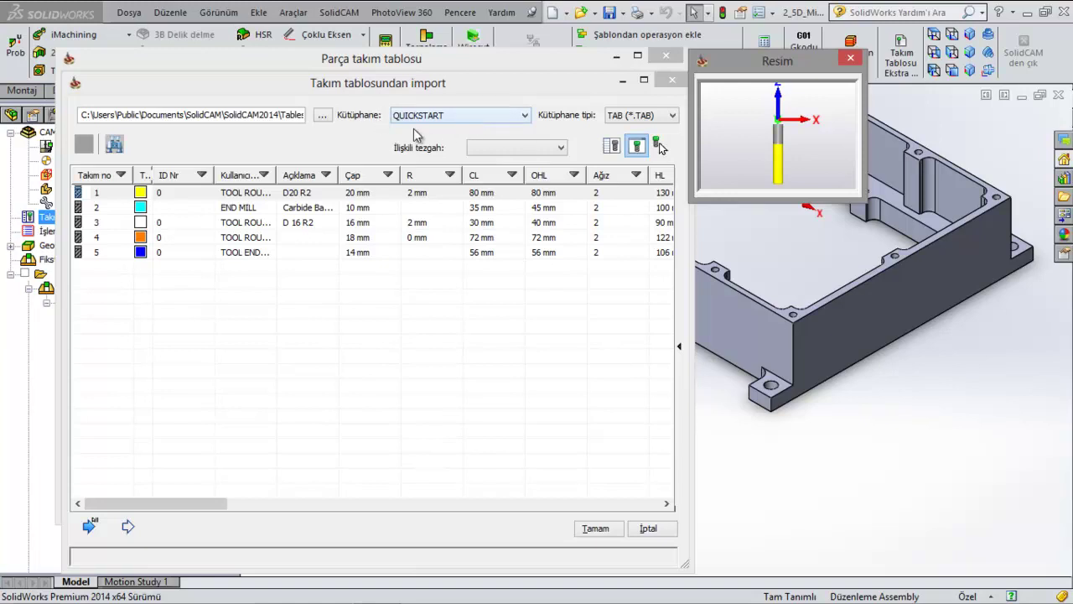
left_click(523, 123)
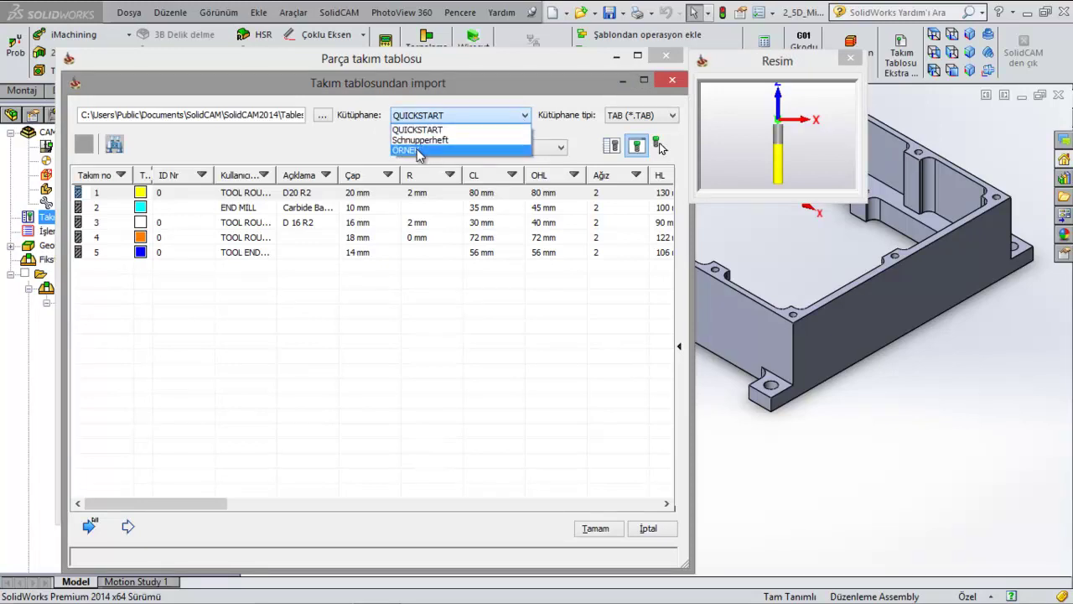
left_click(419, 158)
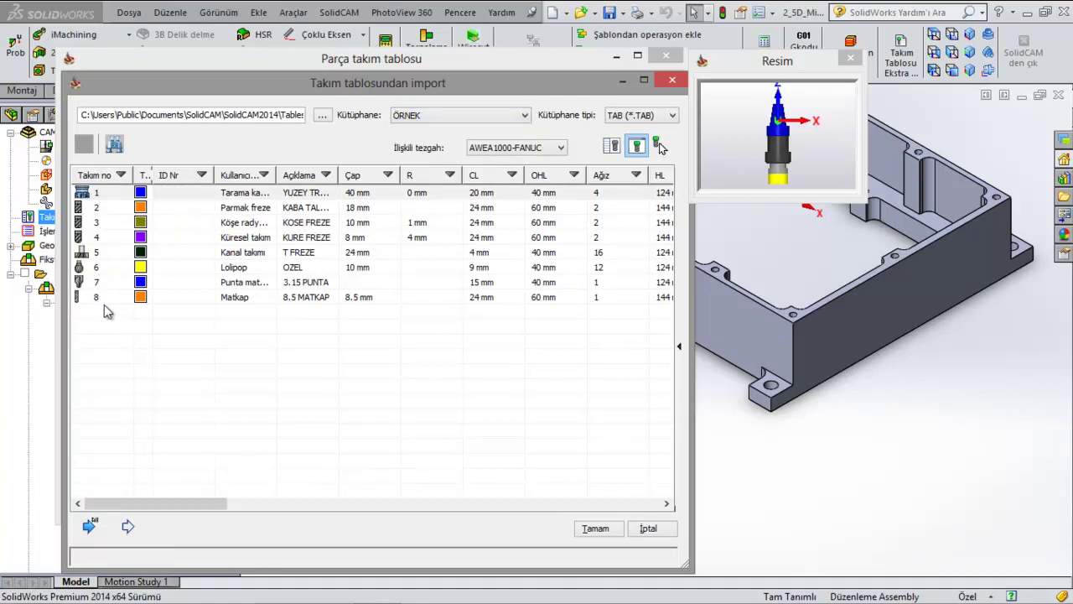
left_click(362, 357)
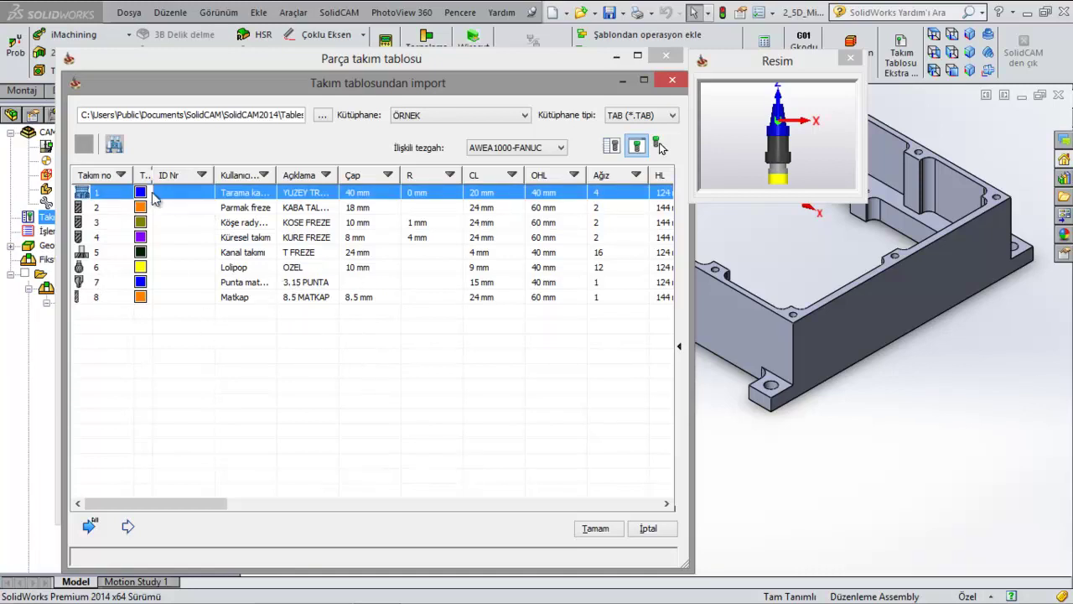
right_click(184, 196)
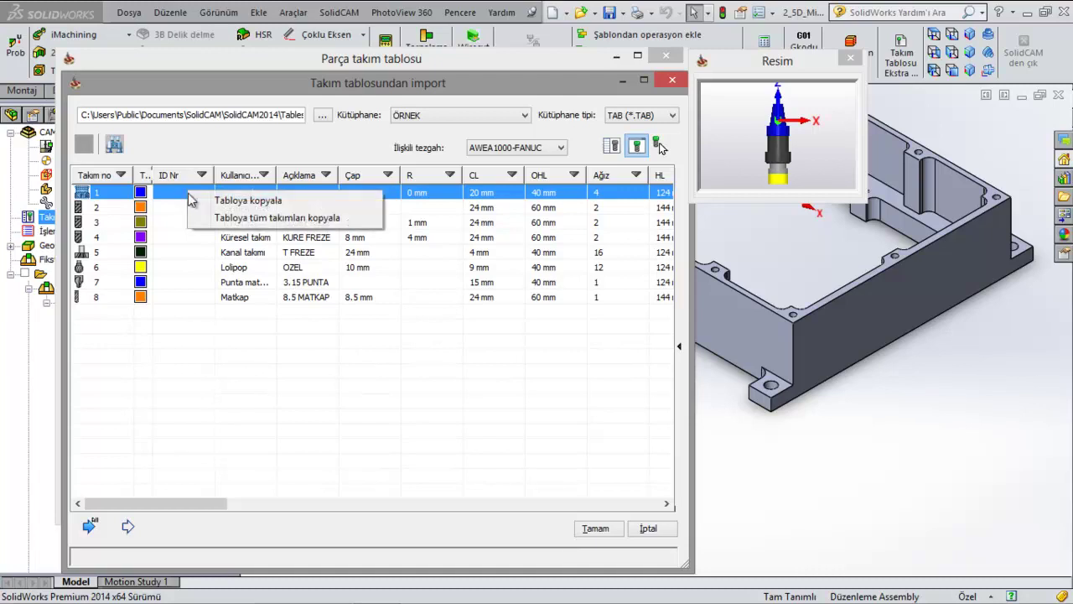
left_click(294, 220)
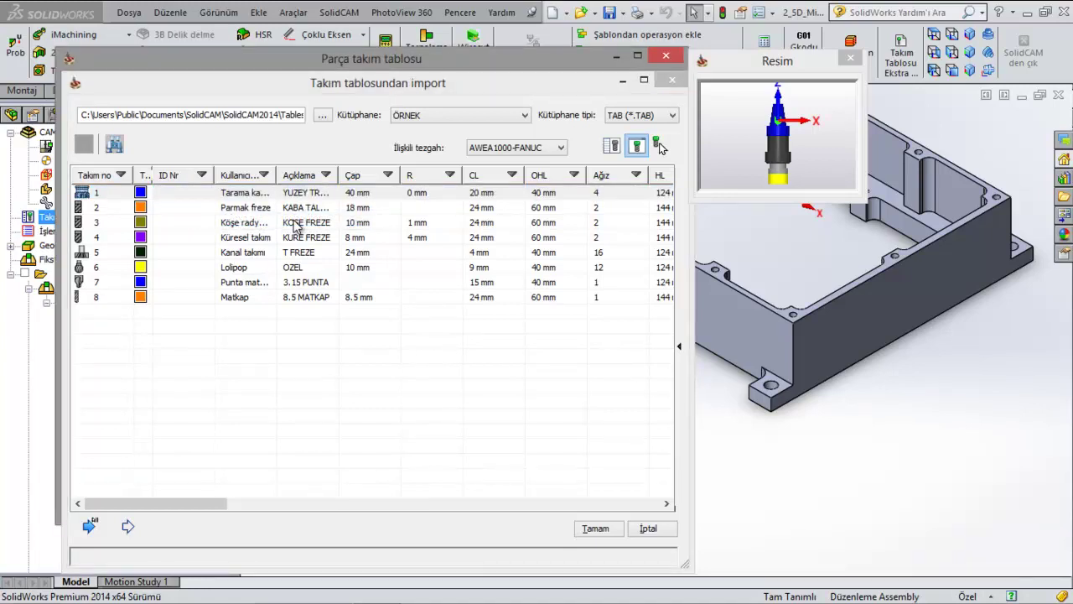
left_click(595, 529)
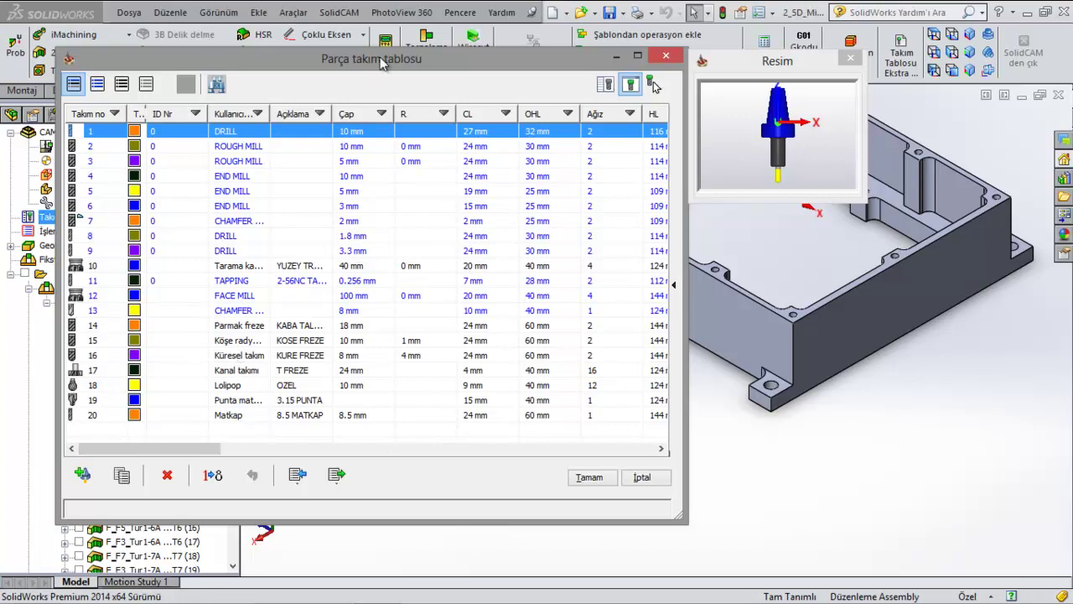
Step: Move the tool table and preview aside, then accept the updated part tool table
left_click_drag(381, 65, 530, 53)
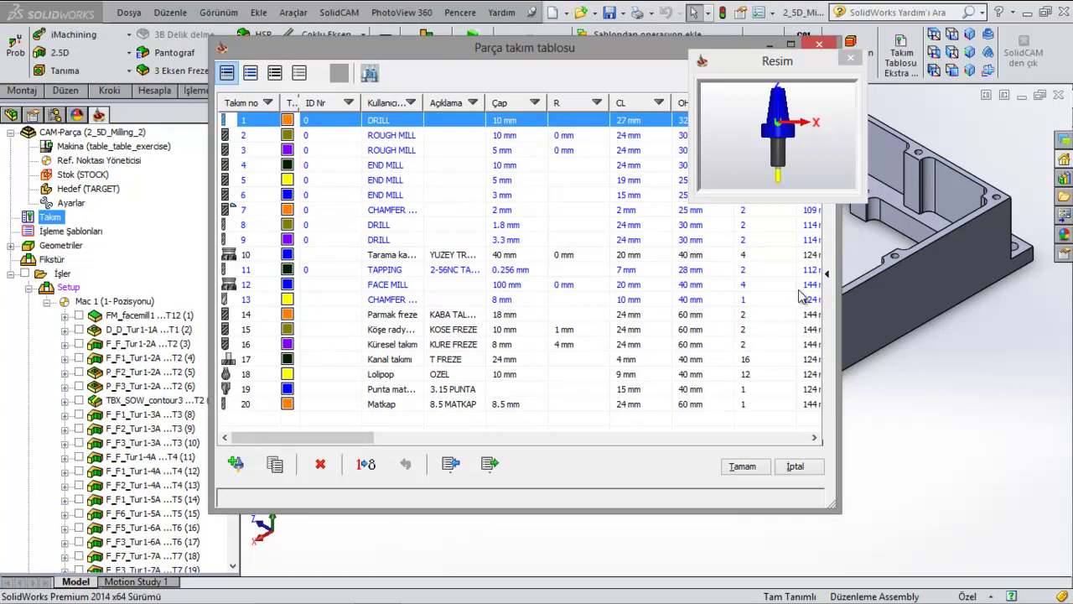
left_click_drag(764, 73, 913, 61)
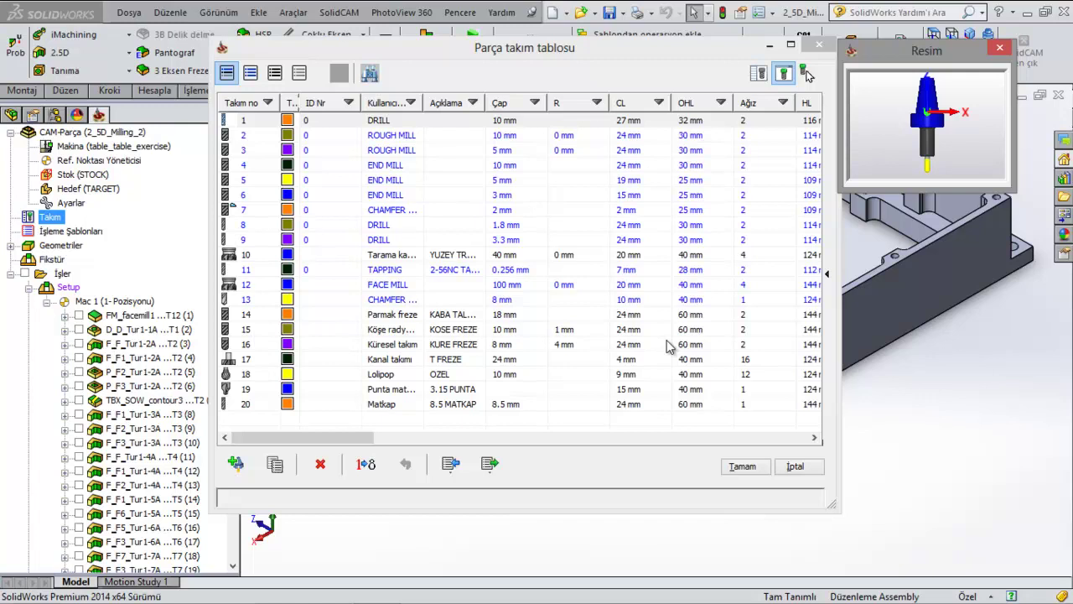
left_click(749, 466)
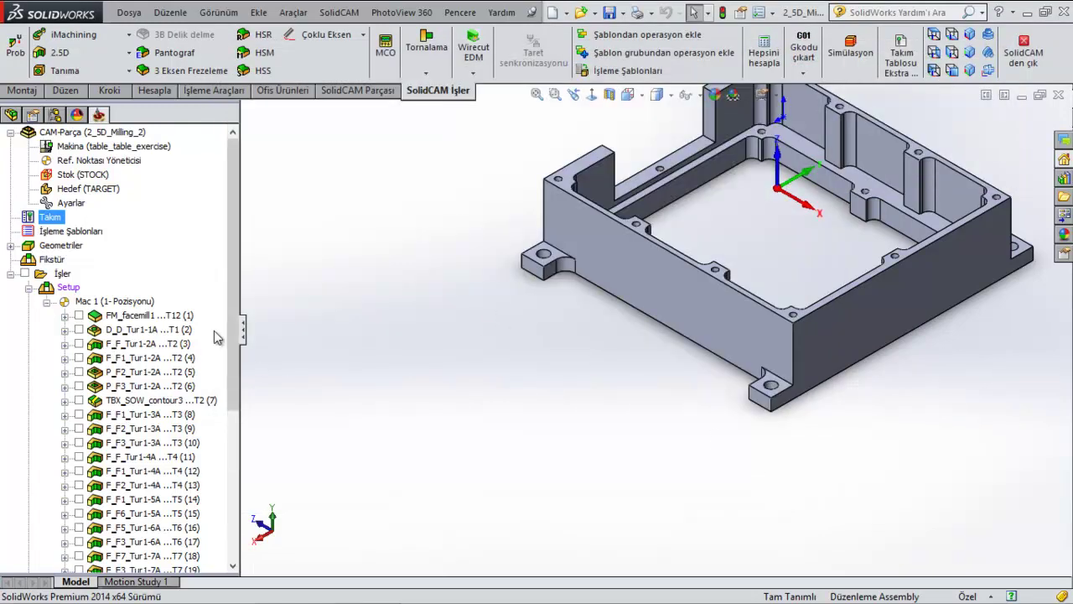
Step: Reopen the part tool table and review tools 13, 12, 8, 7, 5, 18 and 19
scroll(231, 318, "down", 5)
scroll(227, 322, "up", 5)
double_click(52, 220)
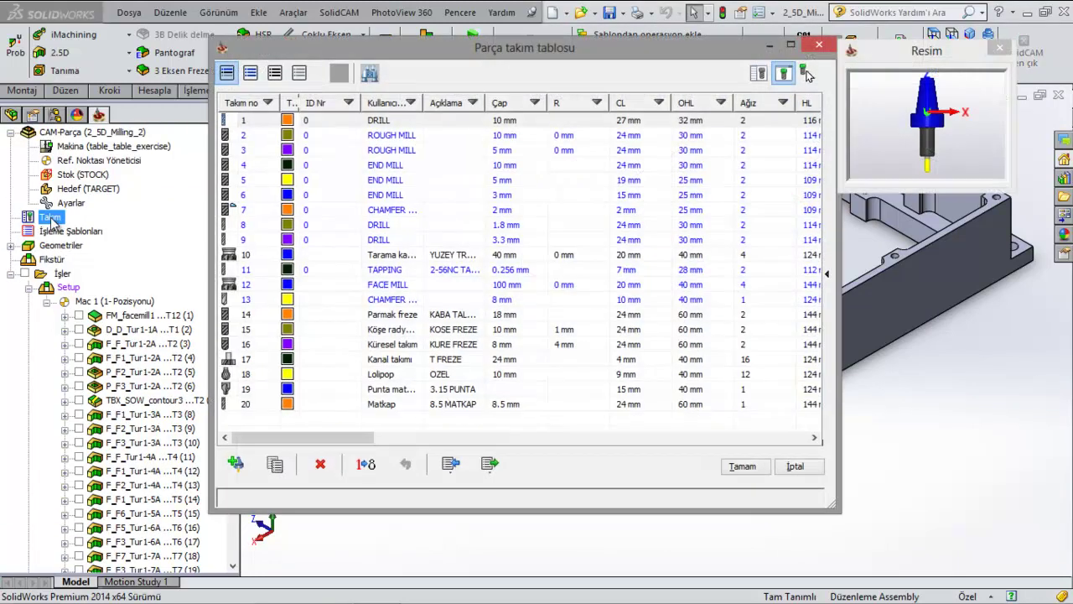
left_click(248, 304)
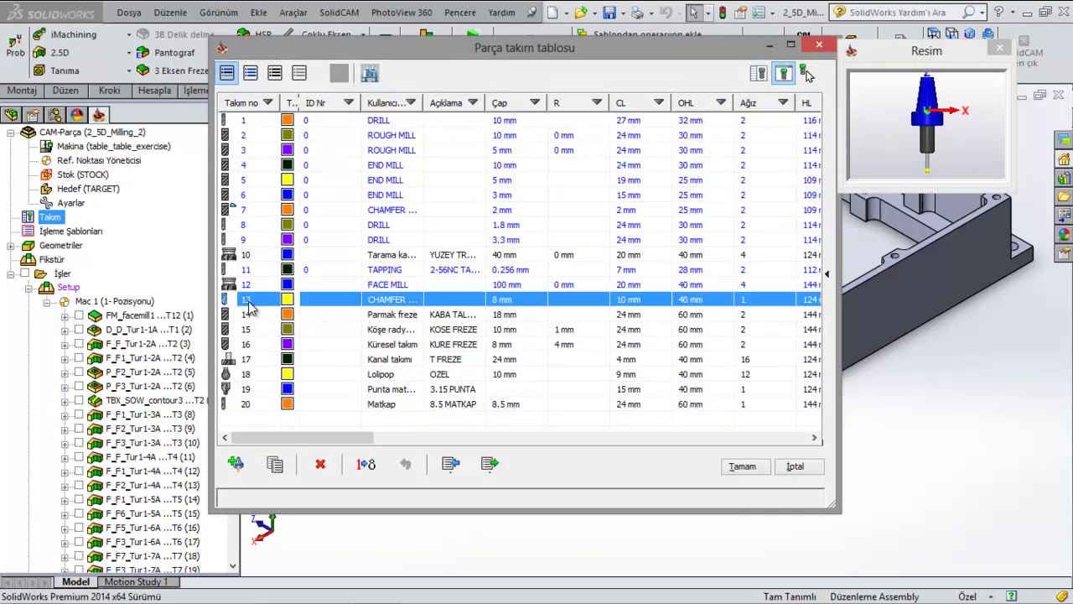
left_click(247, 289)
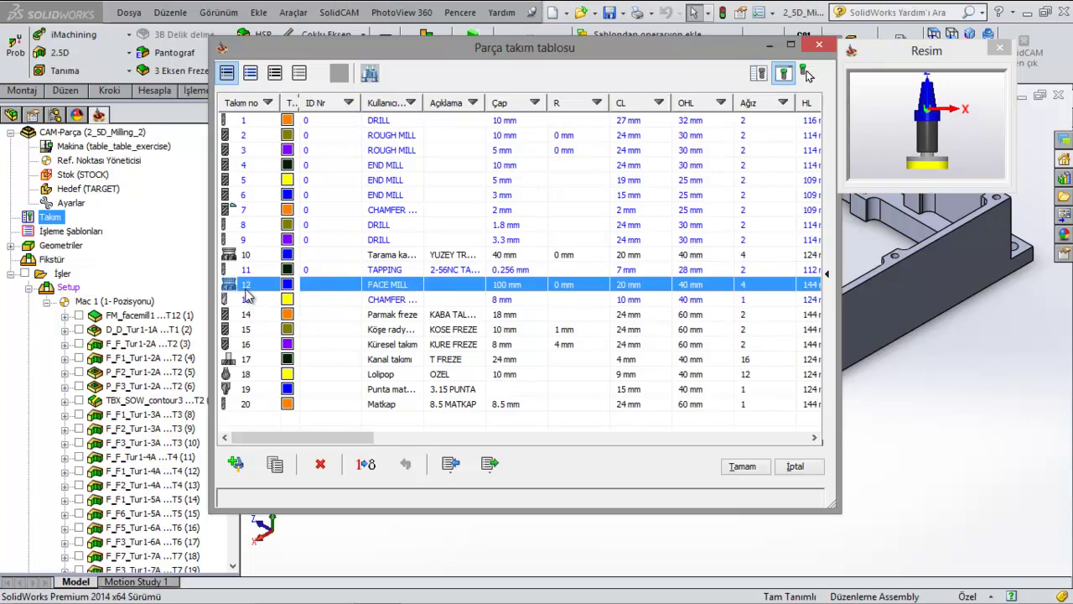
left_click(249, 227)
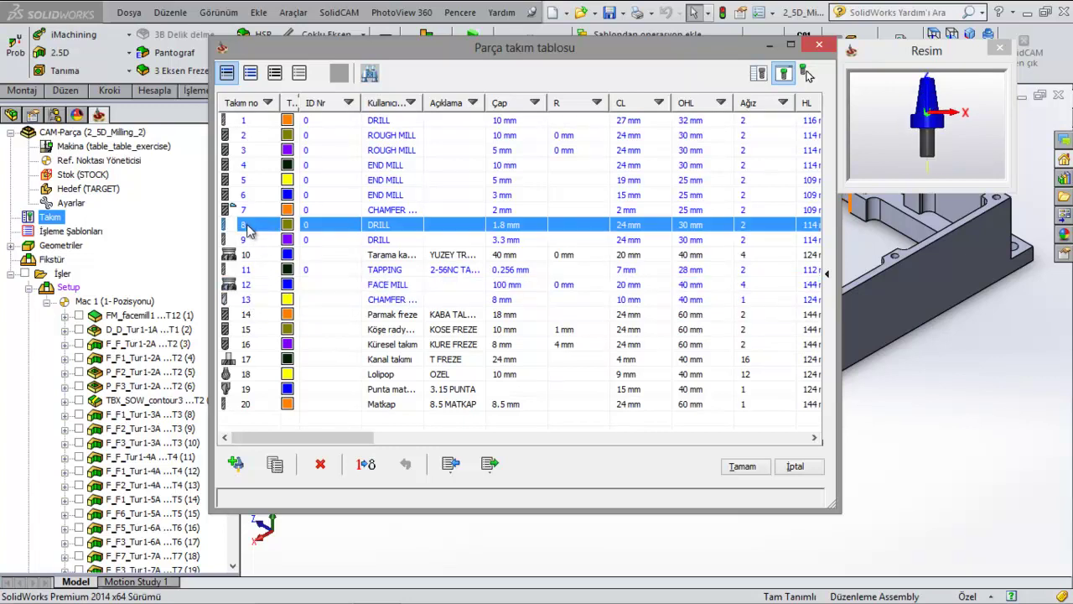
left_click(251, 210)
left_click(255, 180)
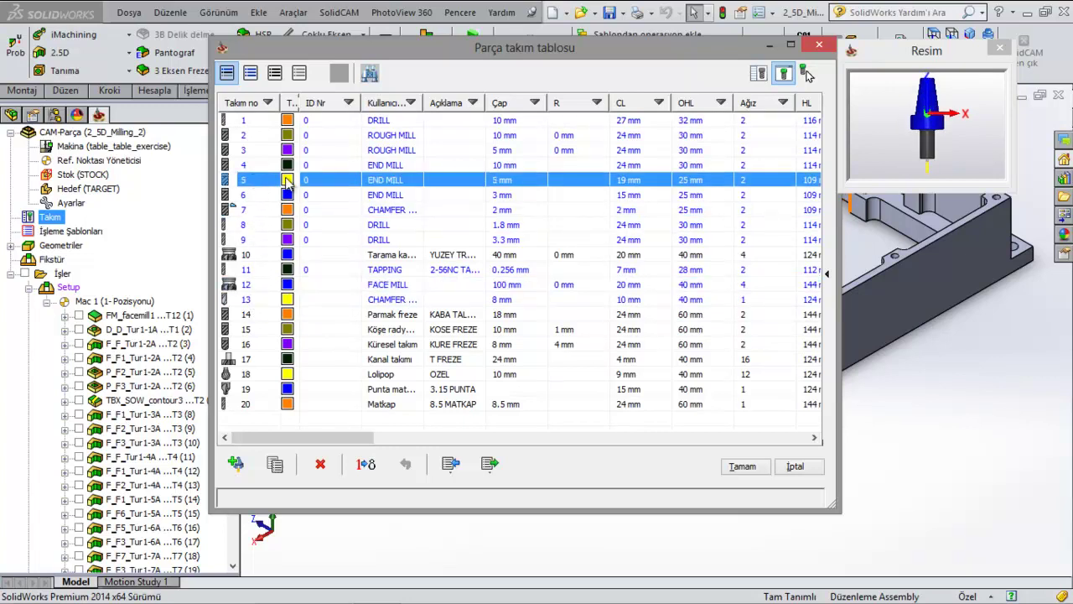
left_click(260, 375)
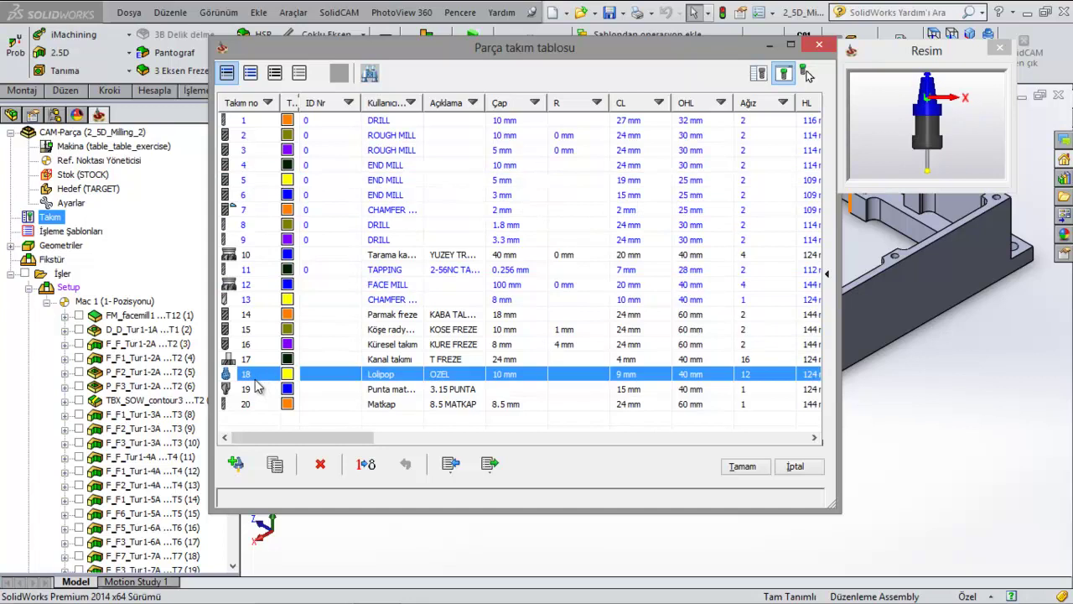
left_click(257, 390)
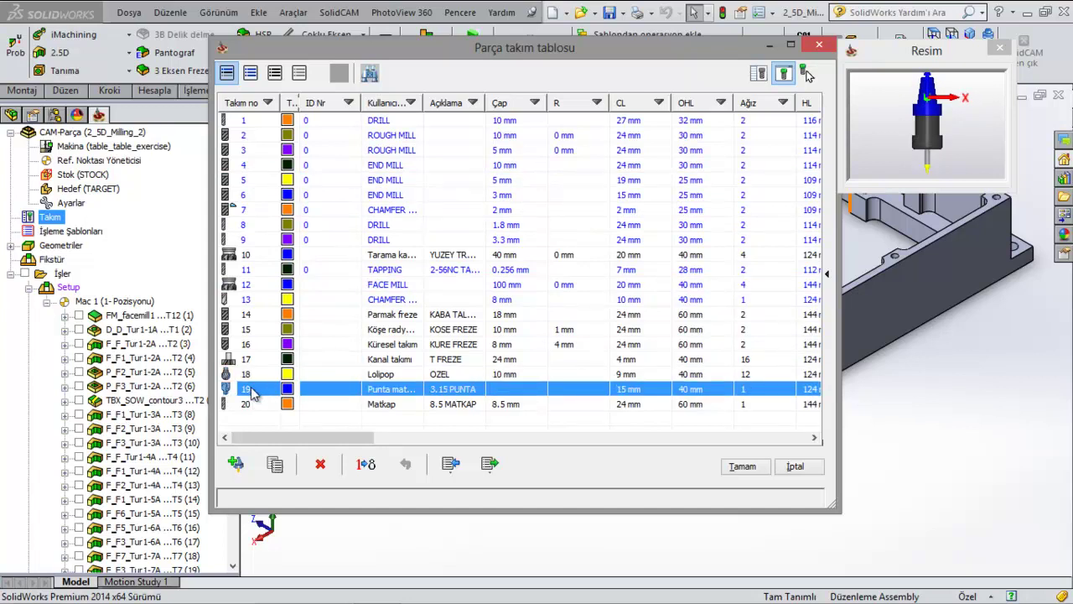
Step: Check the Punta matkap tool's actions, select tool 10, and close the 20-tool table
right_click(253, 394)
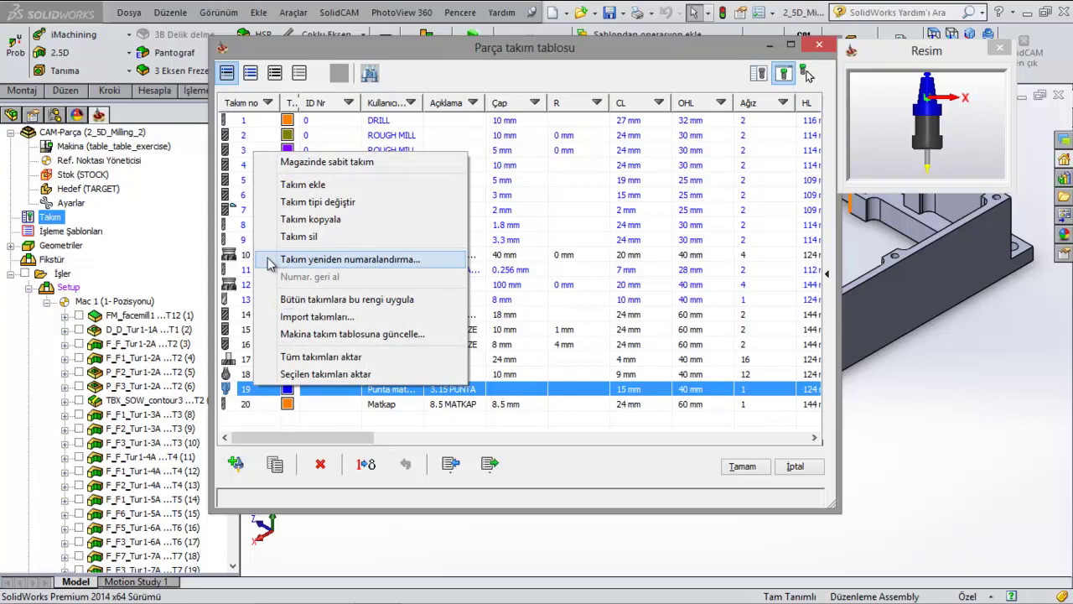
left_click(241, 344)
left_click(266, 314)
left_click(285, 256)
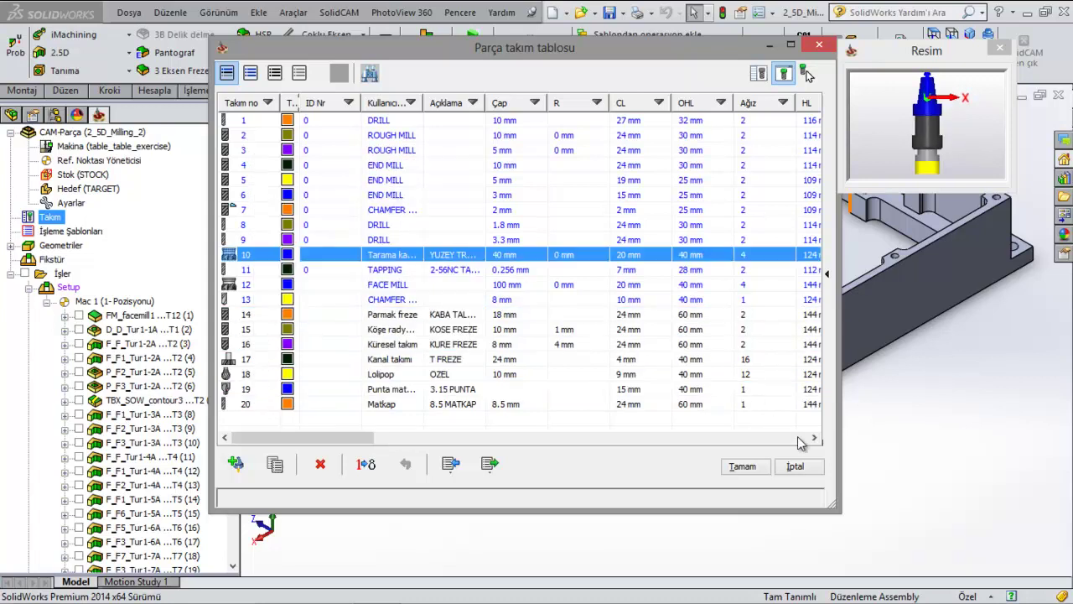
left_click(743, 466)
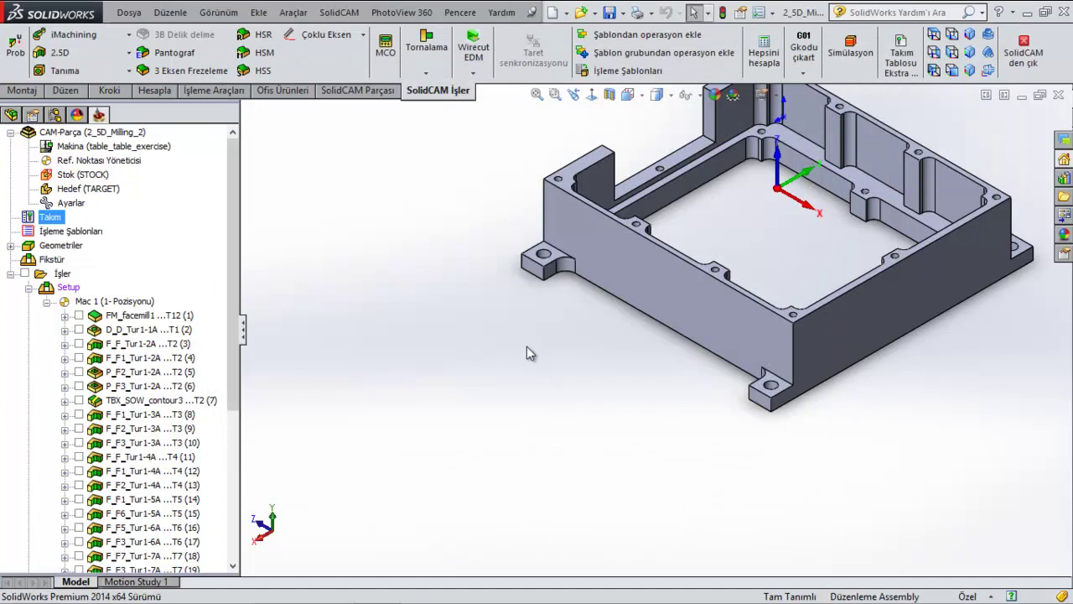
Step: Save the 2_5D_Milling_2 CAM part and close it
scroll(545, 352, "up", 3)
scroll(817, 222, "down", 1)
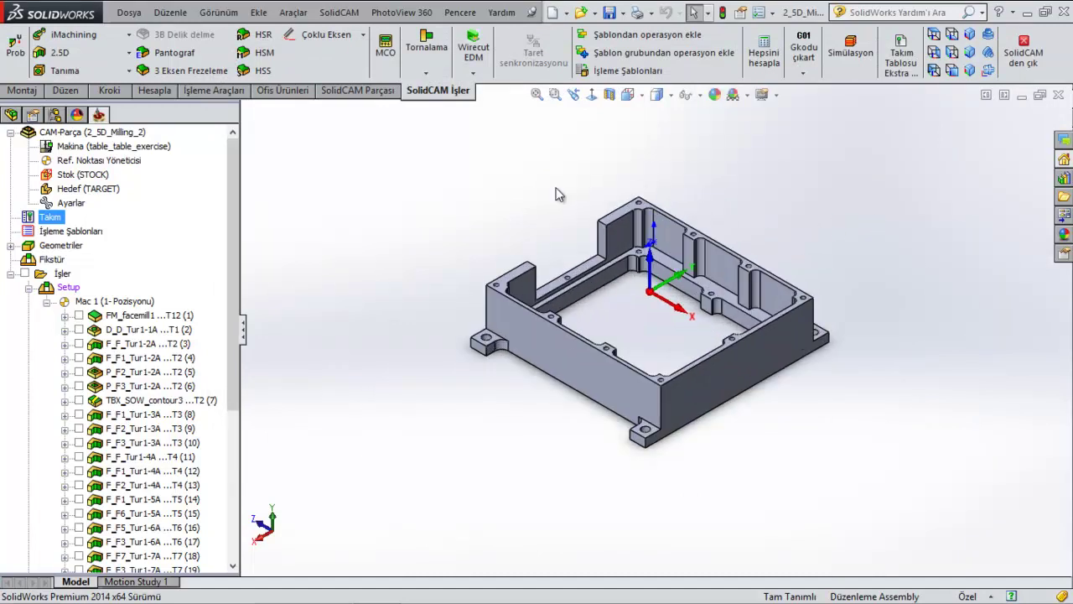
left_click(607, 12)
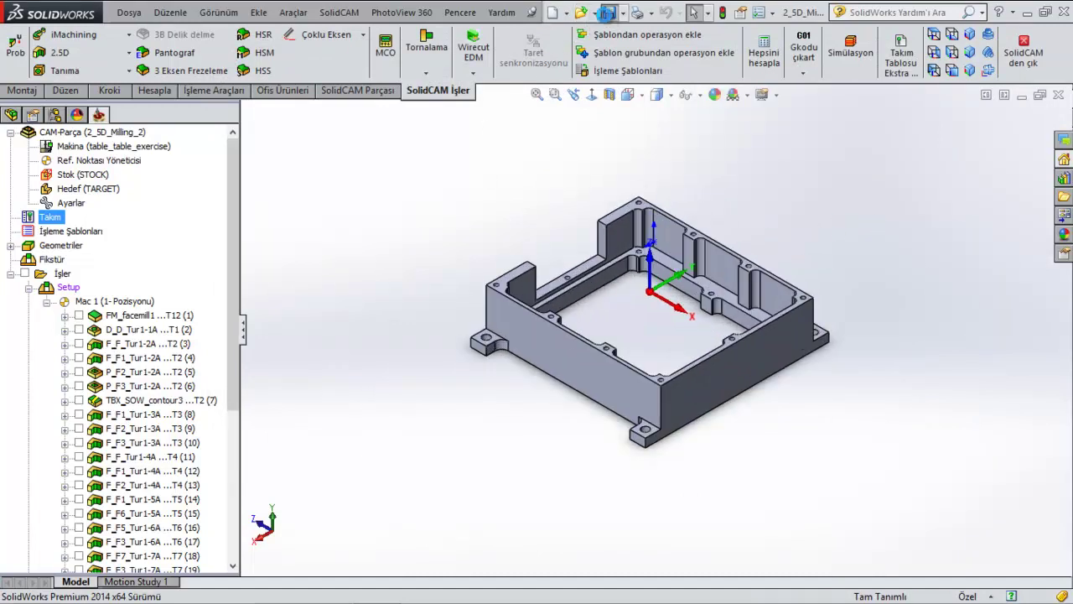
left_click(1058, 94)
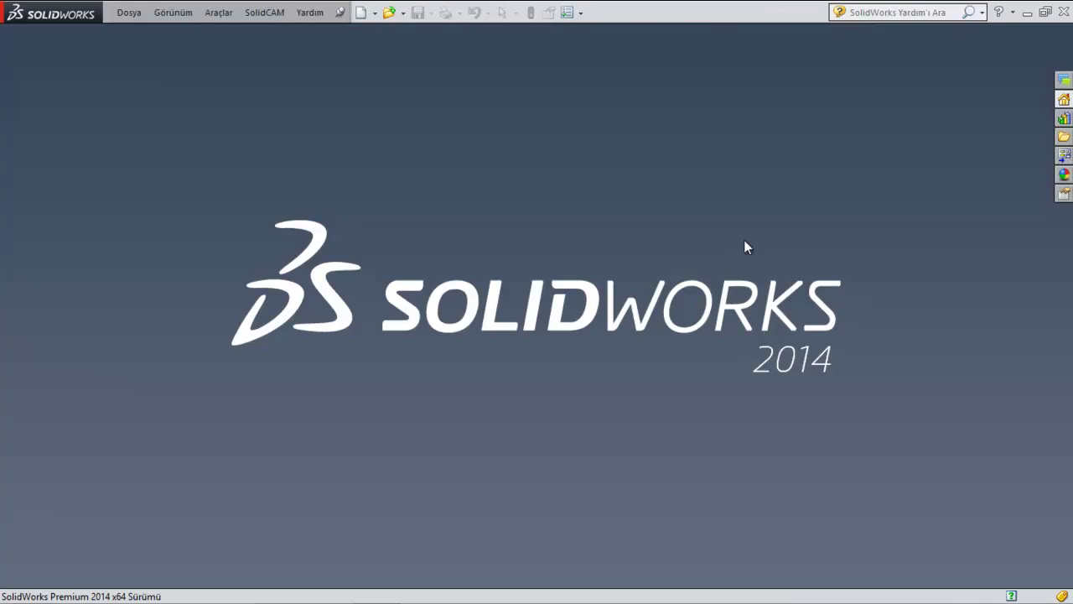
Step: Open 2_5D_Milling_1.prz from SolidCAM's recent list and orbit to a flatter view
left_click(264, 12)
mouse_move(350, 292)
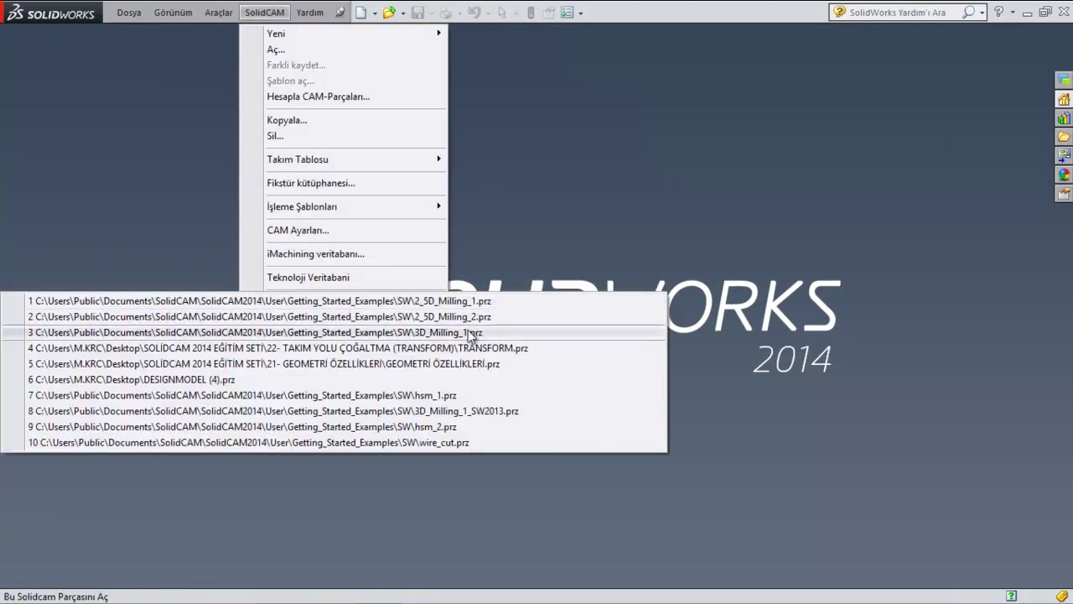
left_click(453, 301)
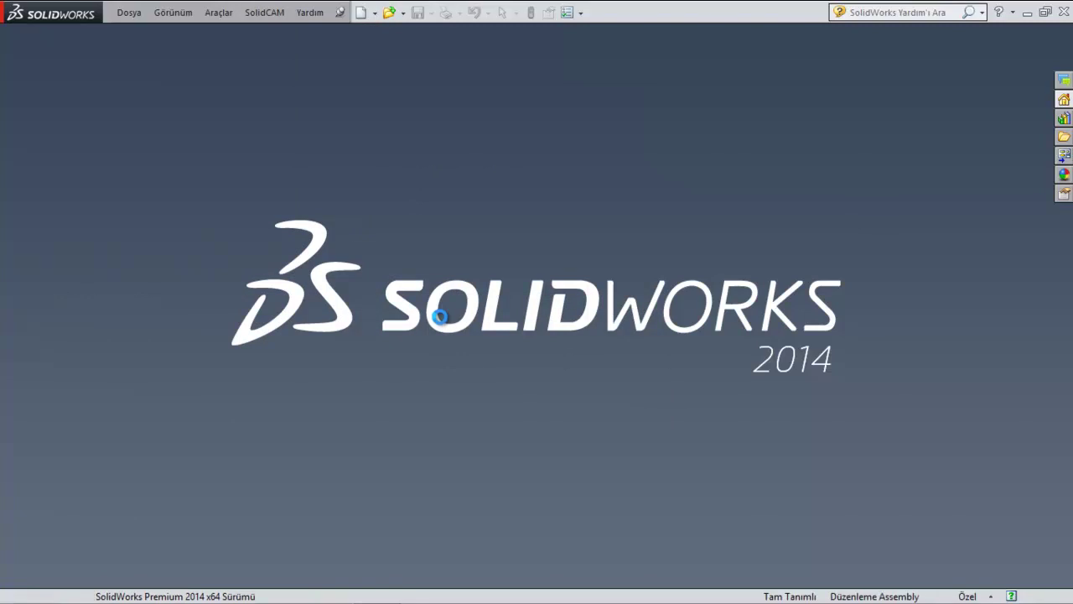
mouse_move(388, 316)
middle_mouse_down()
mouse_move(607, 225)
mouse_move(582, 357)
middle_mouse_up()
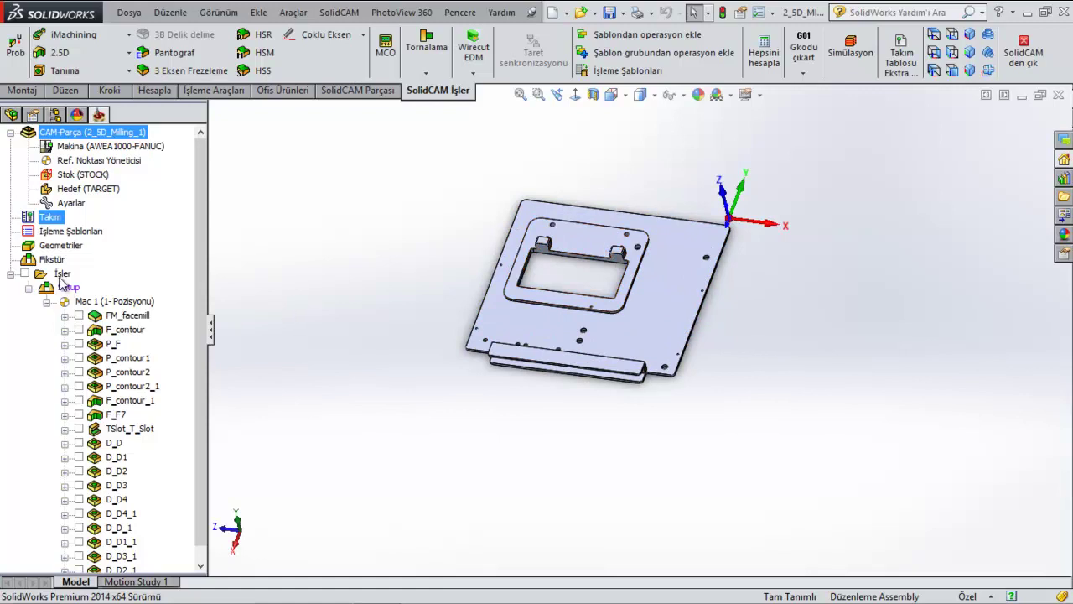
Step: Open the 2_5D_Milling_1 part tool table and choose to export all tools
double_click(49, 220)
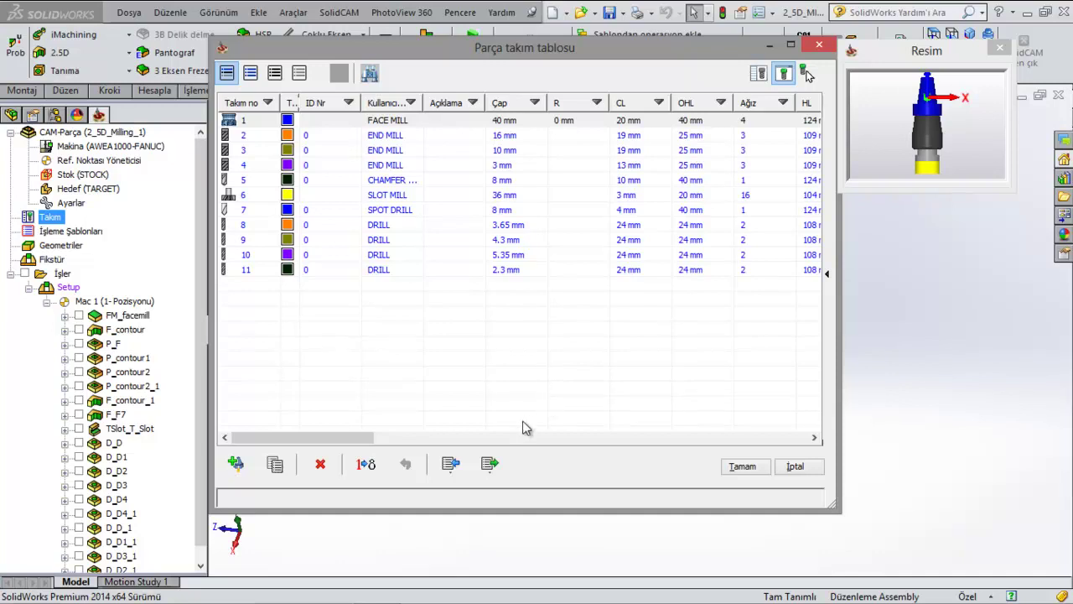
left_click(495, 466)
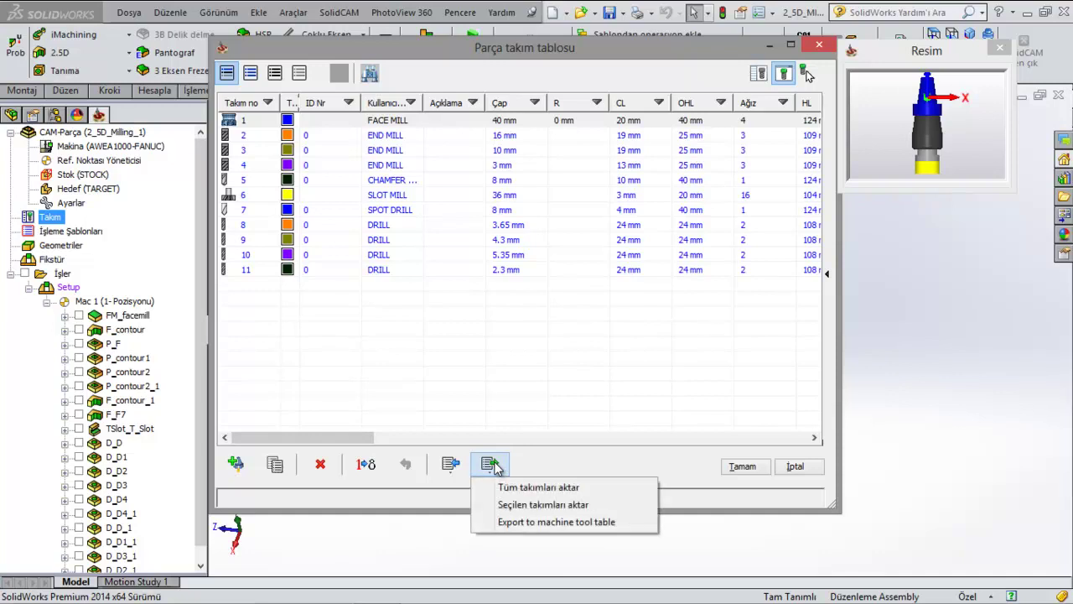
left_click(555, 489)
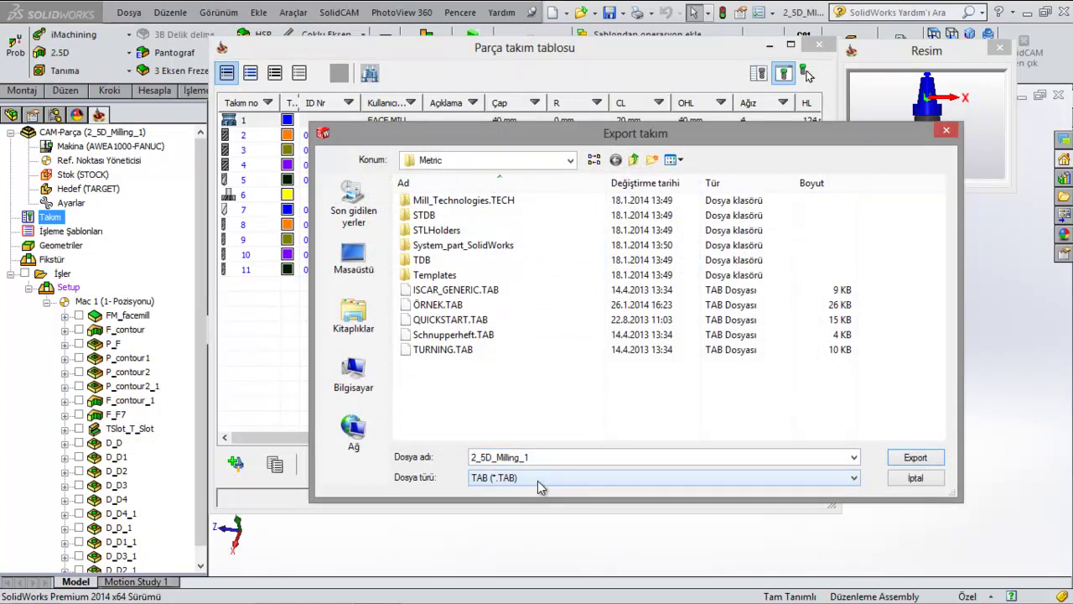
Step: Export the tools as an XLS file named DENEME
left_click(537, 482)
left_click(519, 513)
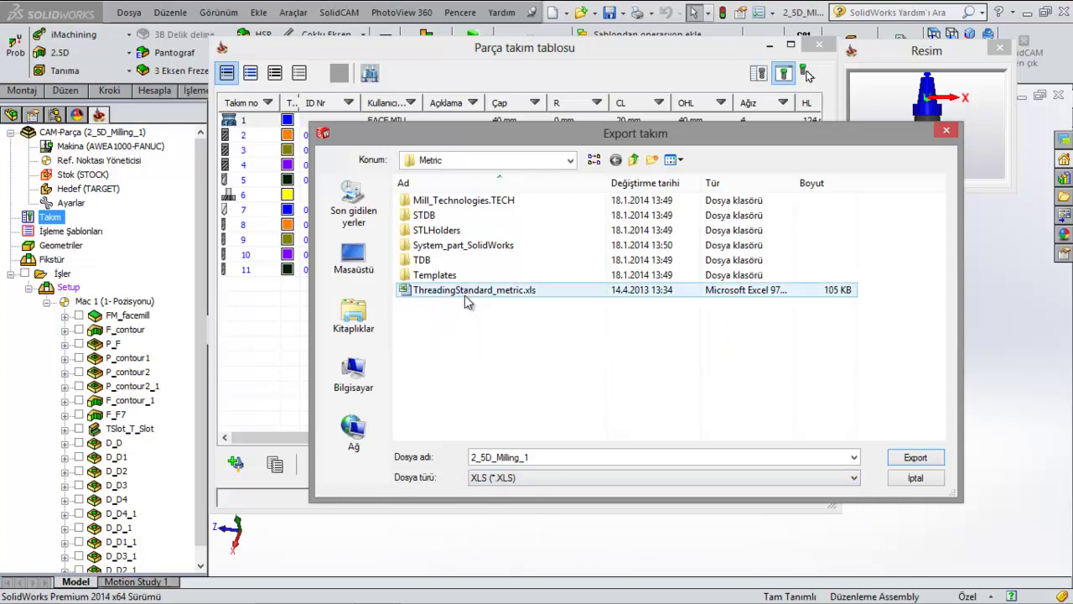
double_click(555, 456)
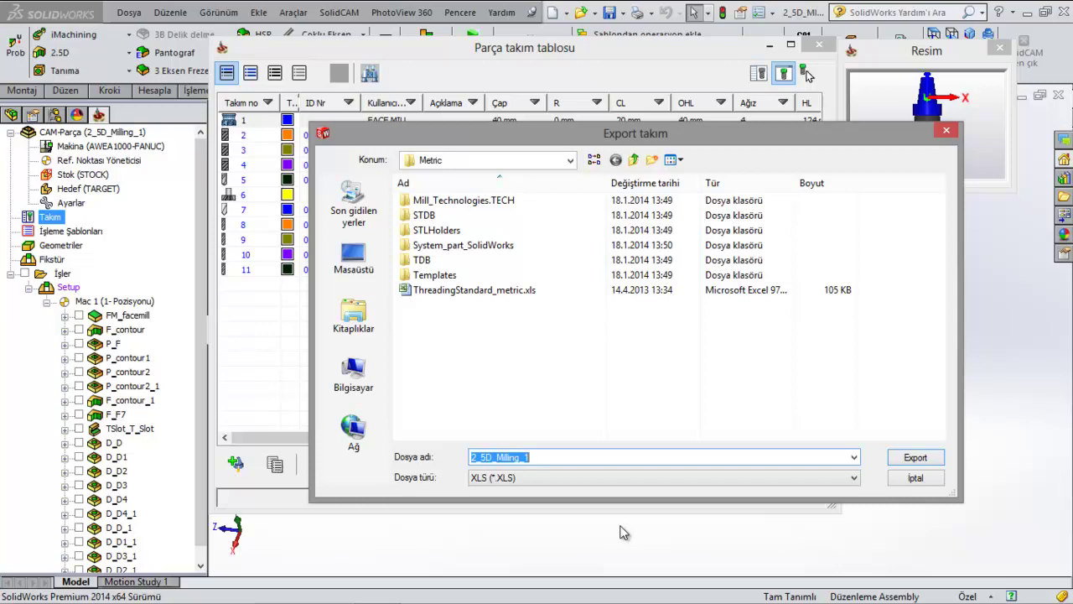
type("DENEME")
key("ctrl+a")
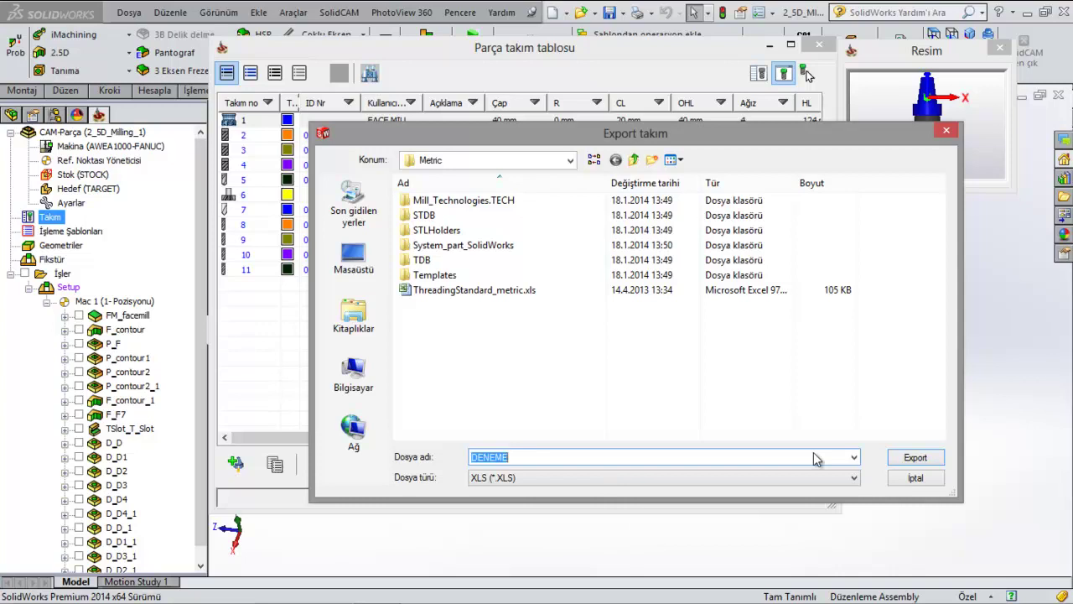
left_click(514, 459)
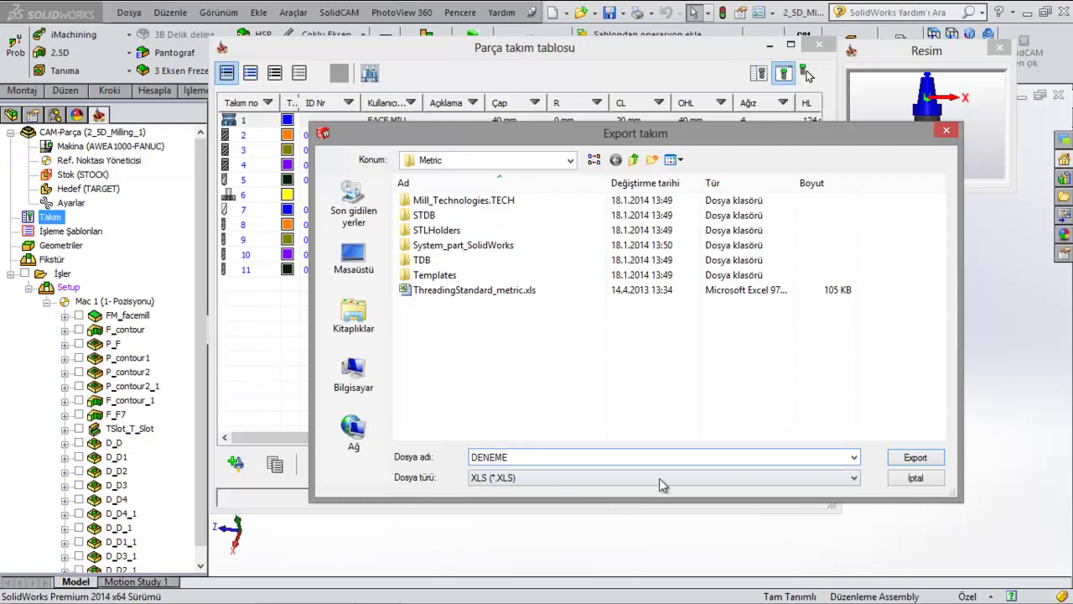
left_click(918, 463)
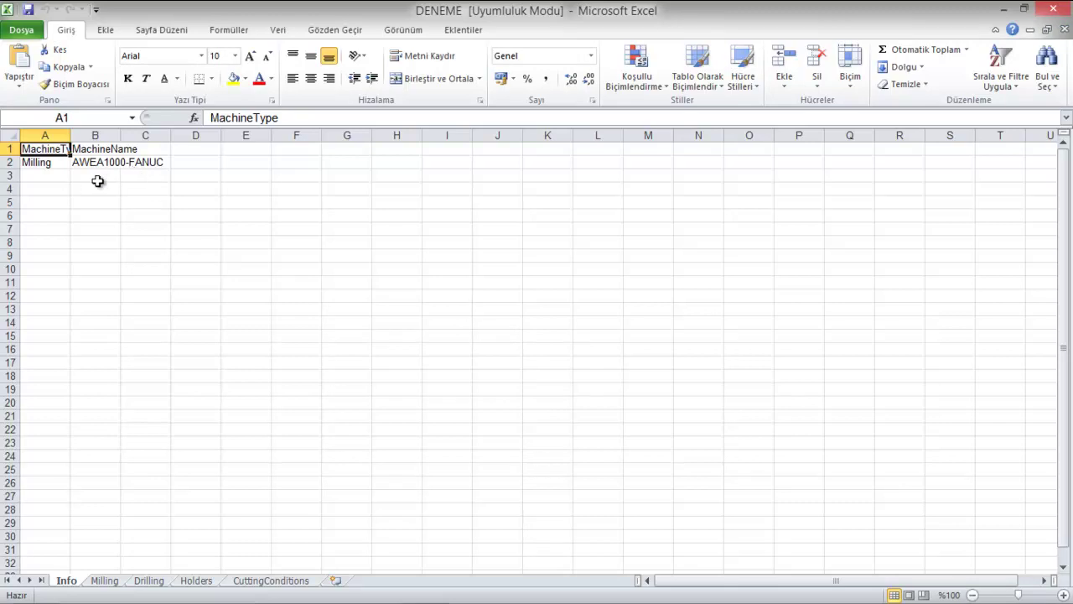
Step: Close Excel's DENEME workbook after checking its Info sheet lists AWEA1000-FANUC
left_click(1054, 10)
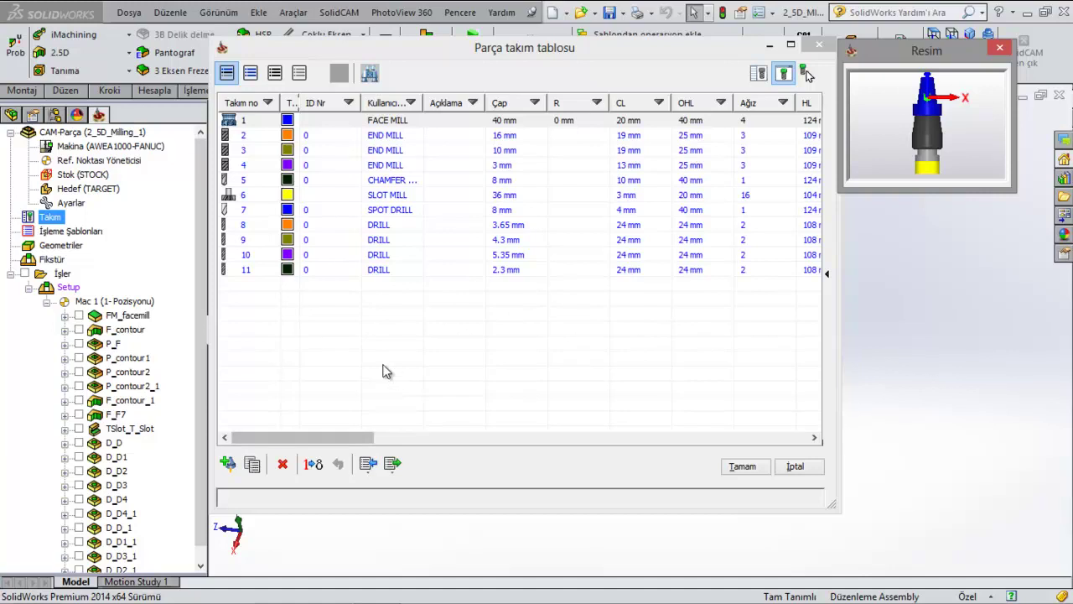
Step: Load the DENEME library with XLS (*.XLS) library type and confirm the import
left_click(366, 466)
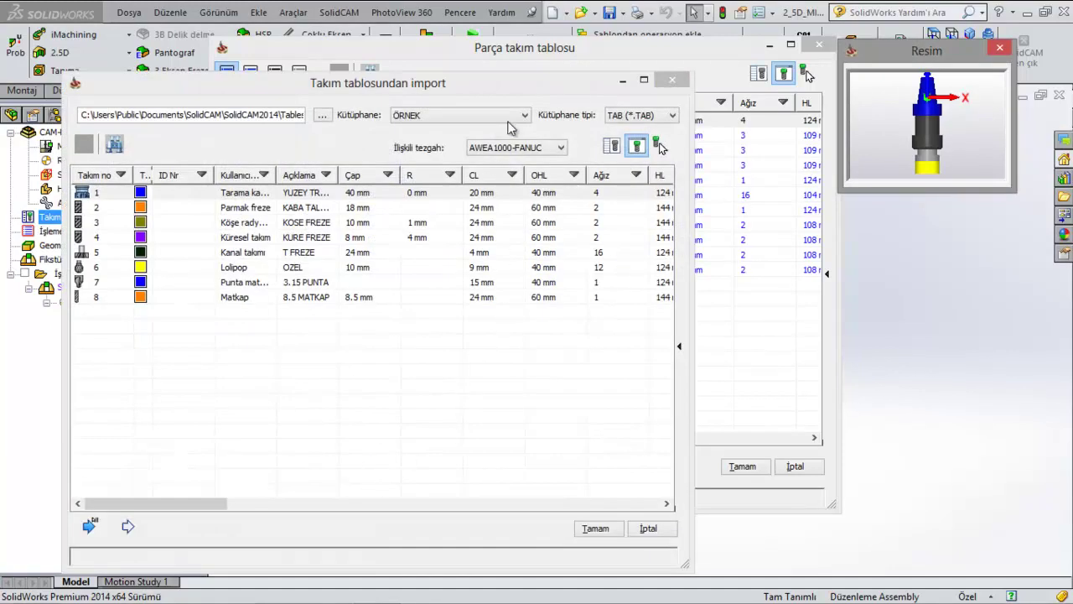
left_click(654, 116)
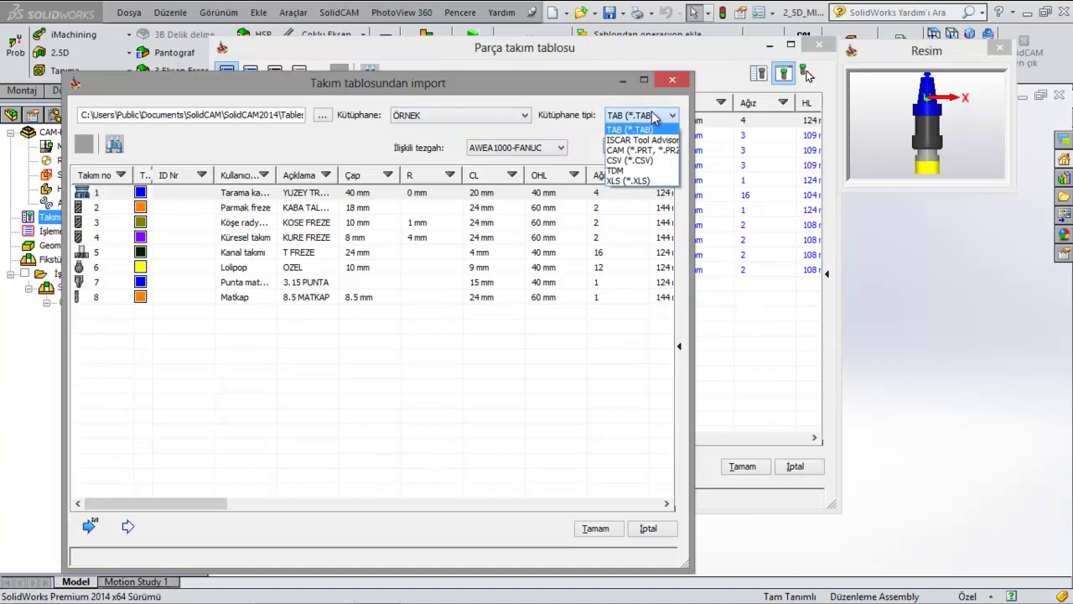
left_click(636, 180)
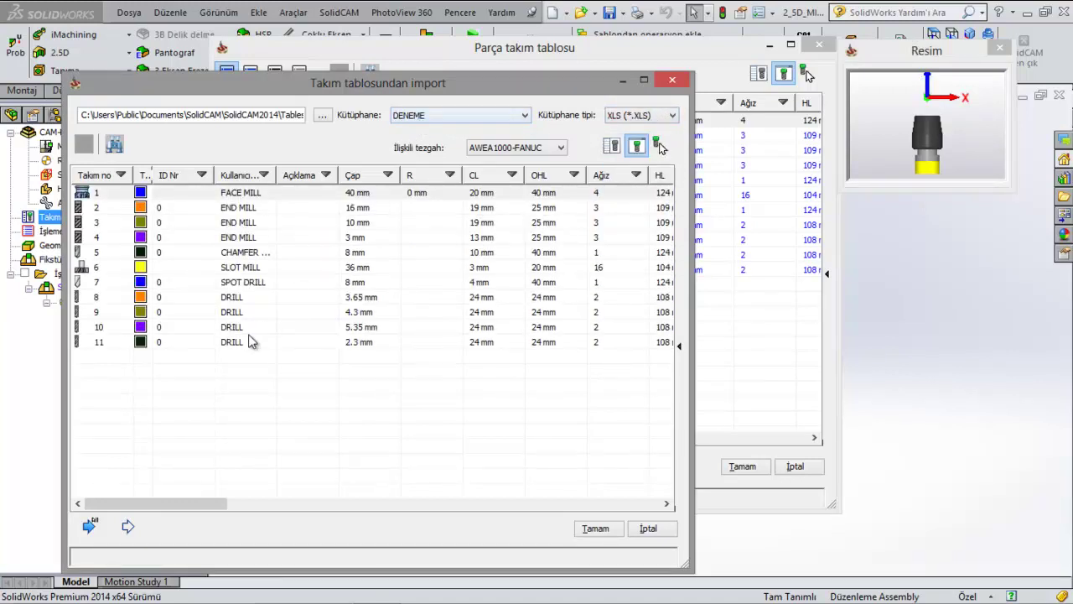
left_click(168, 378)
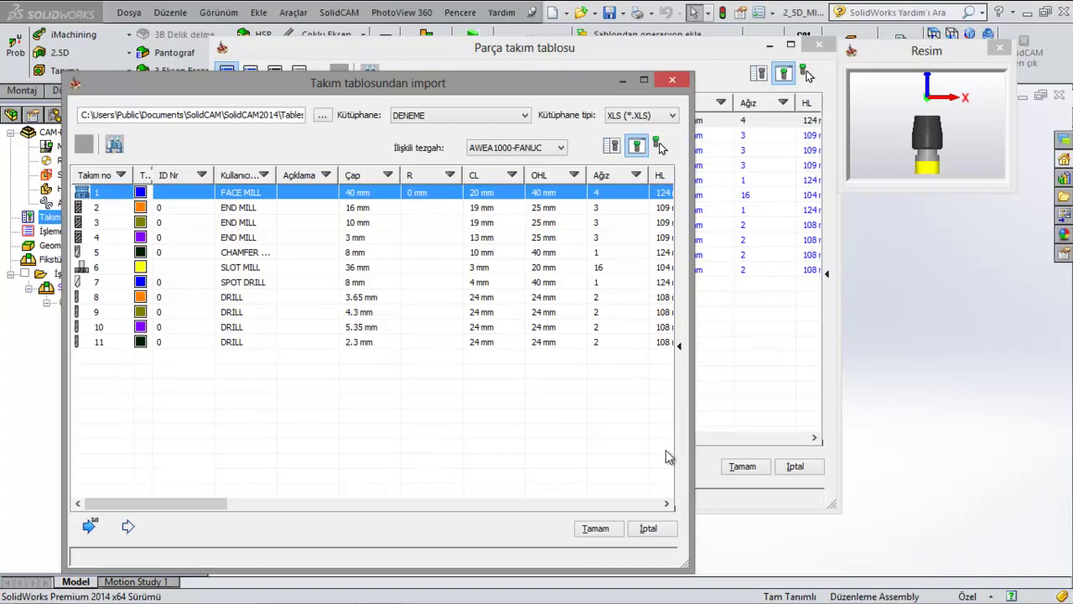
left_click(597, 530)
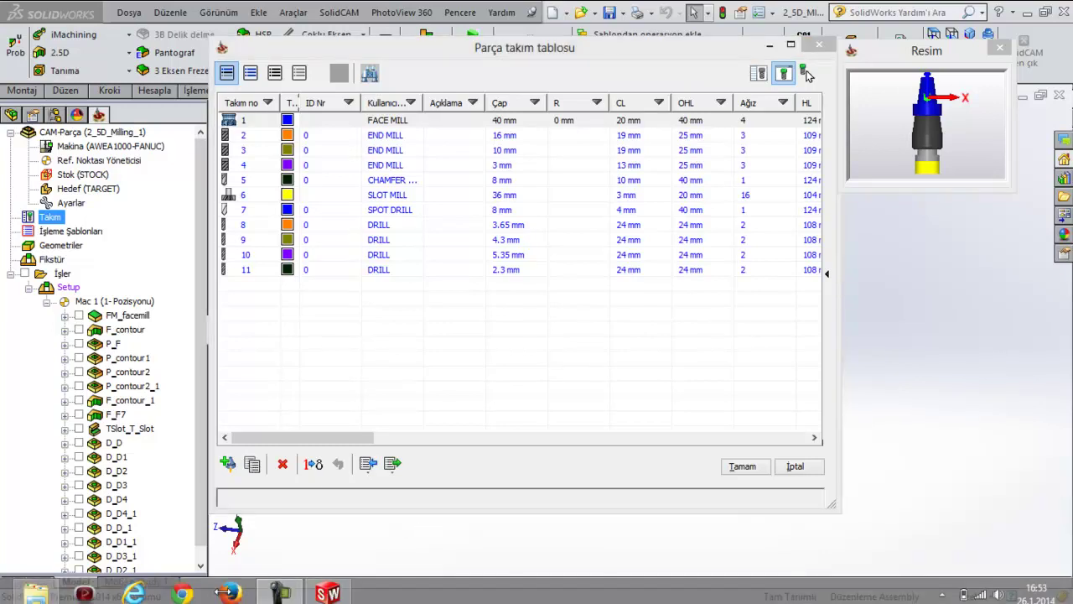
Step: Reopen the import window with XLS library type and DENEME as the library
left_click(368, 463)
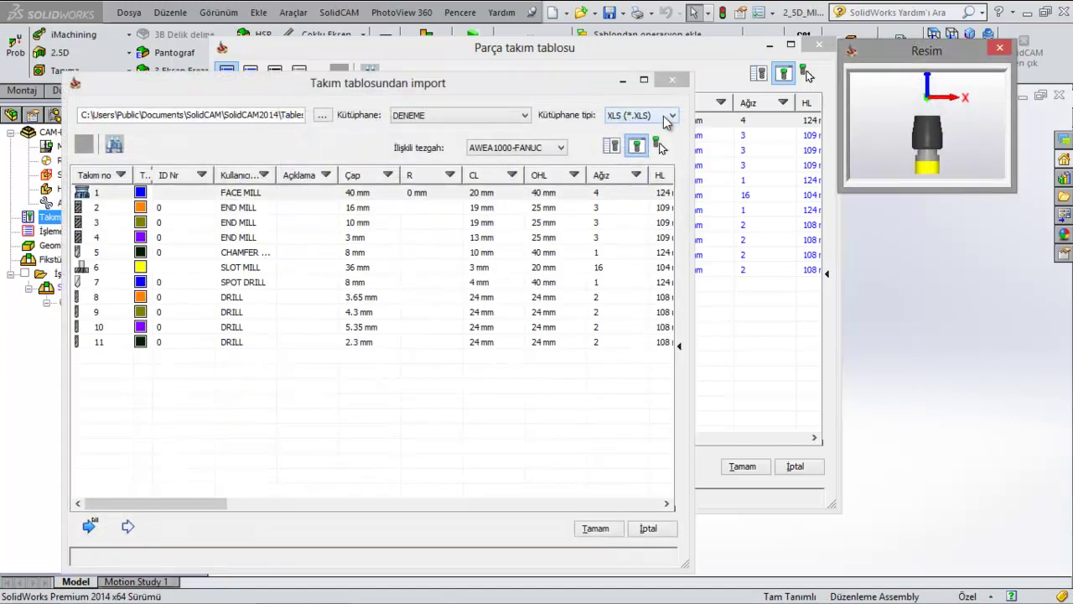
left_click(666, 121)
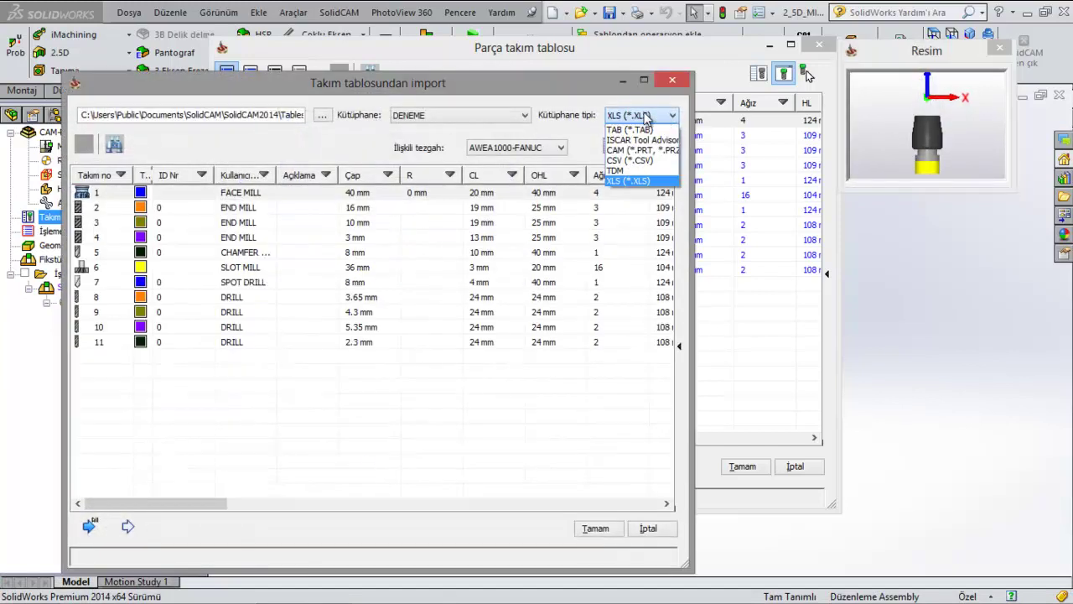
left_click(642, 181)
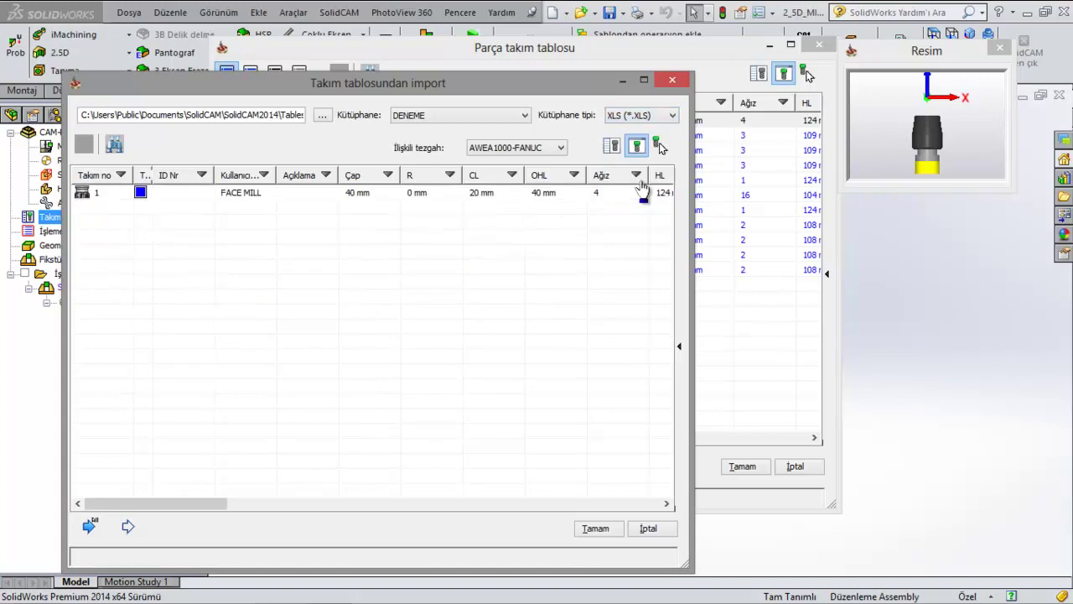
left_click(512, 116)
left_click(512, 118)
left_click(510, 116)
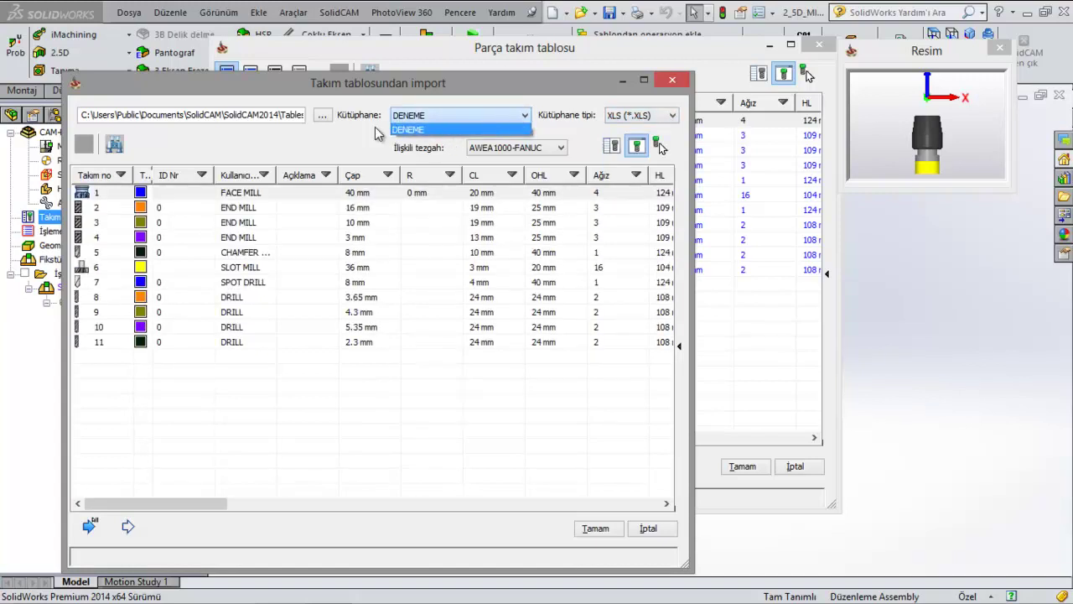
left_click(466, 117)
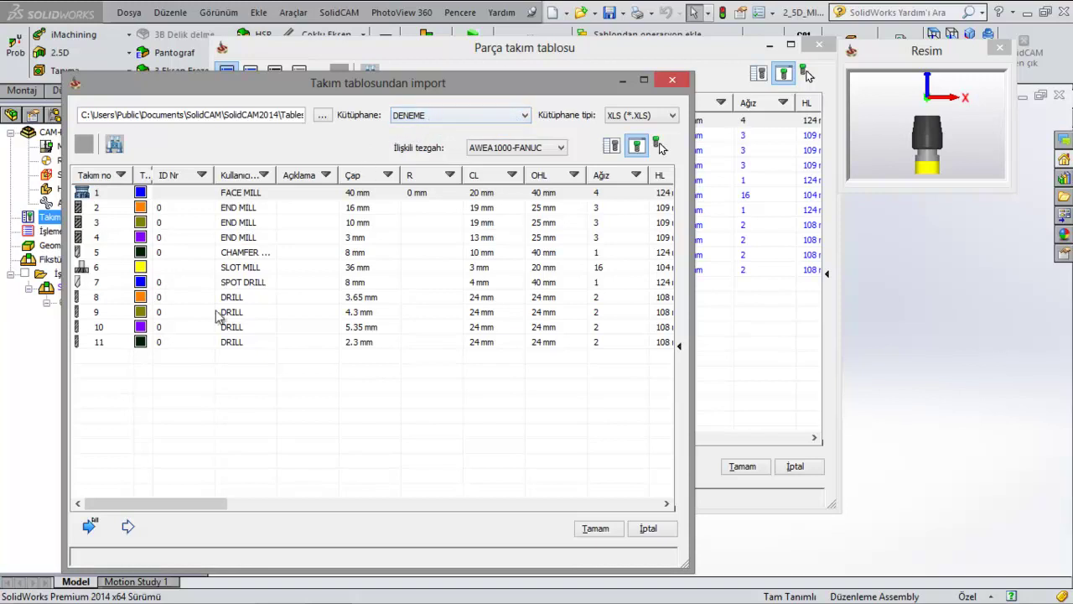
Step: Copy all DENEME tools into the part tool table, bringing it to 22 tools
right_click(240, 196)
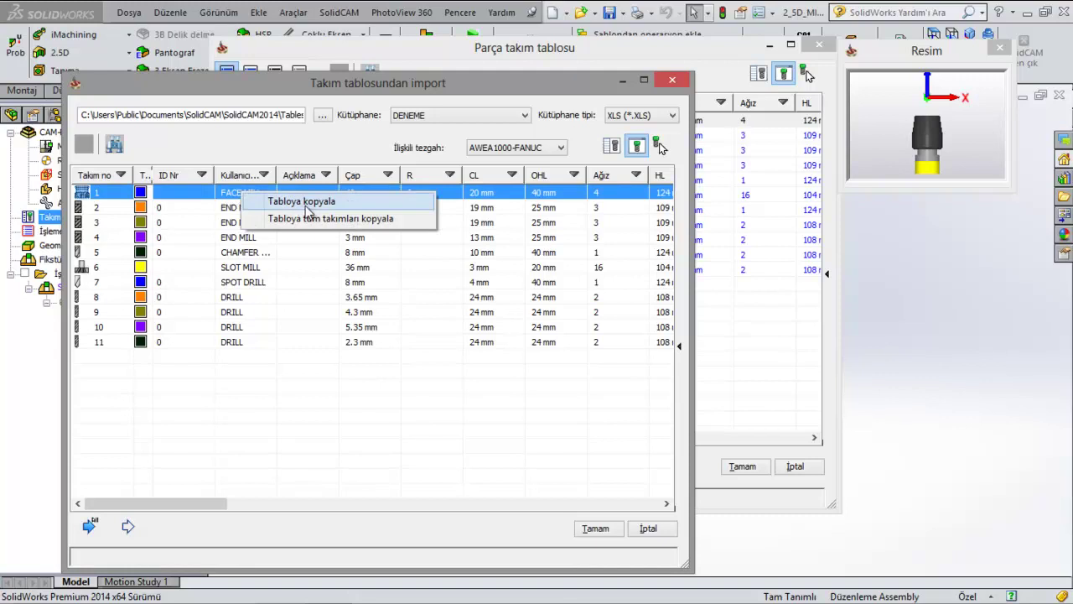
left_click(363, 218)
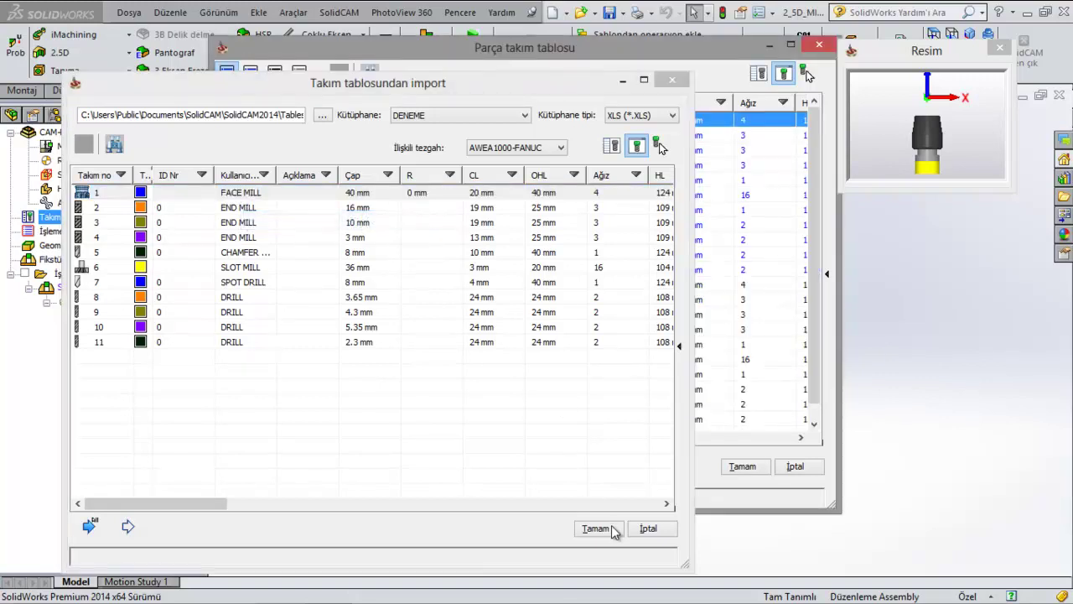
left_click(612, 526)
scroll(329, 299, "down", 1)
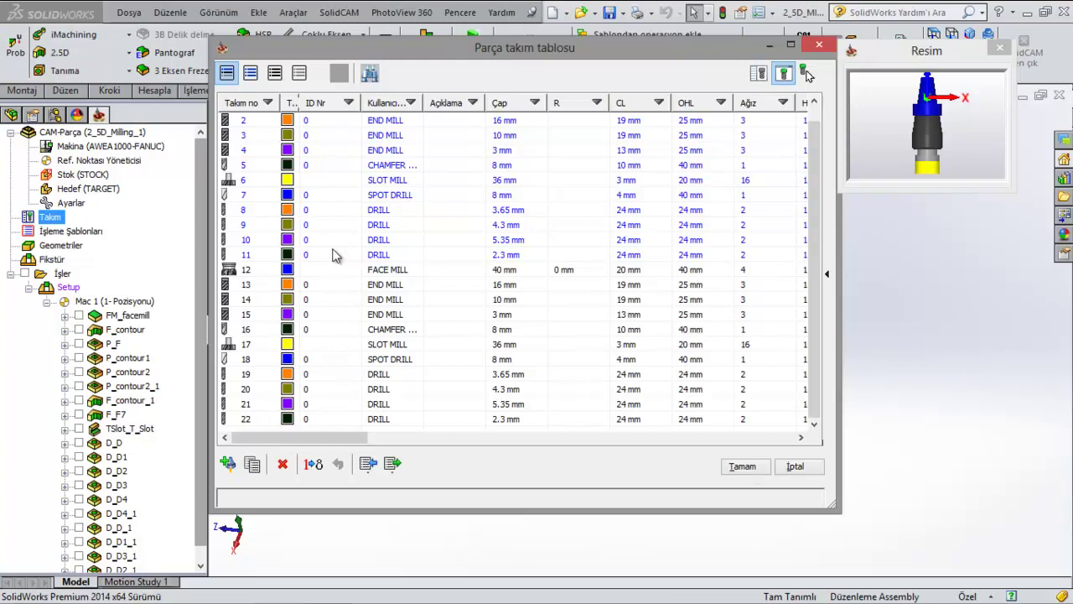
Step: Recheck the DENEME library in the import window, cancel, and close the part tool table
left_click(370, 465)
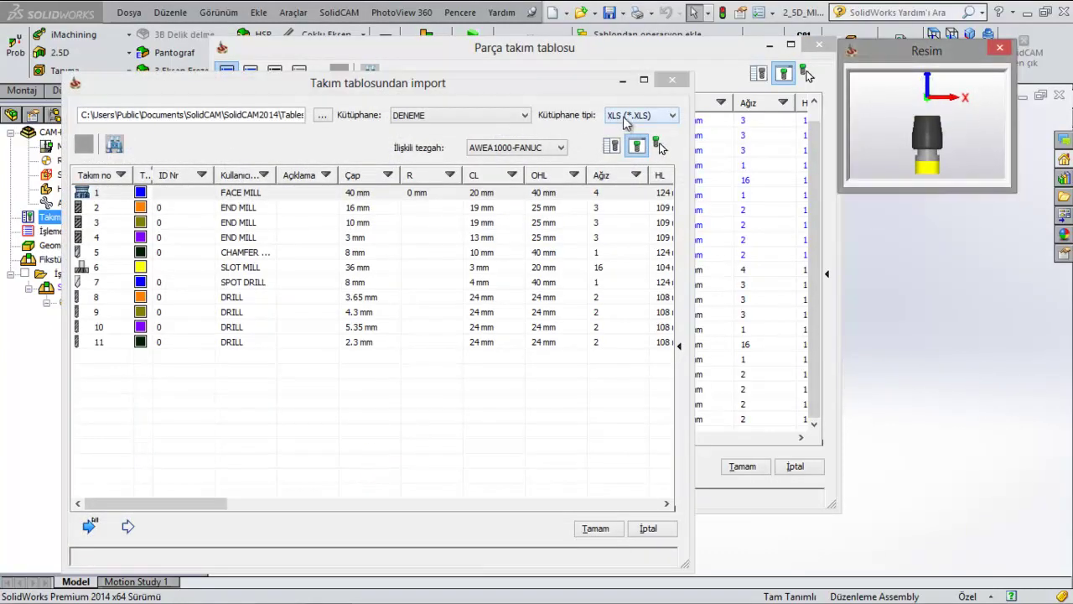
left_click(450, 122)
left_click(450, 123)
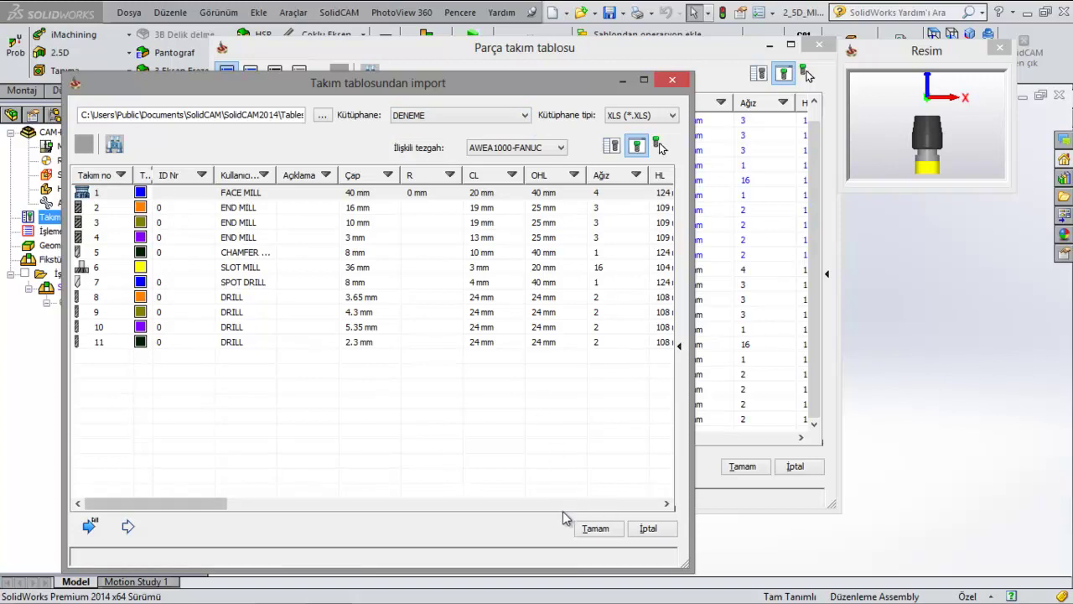
left_click(650, 529)
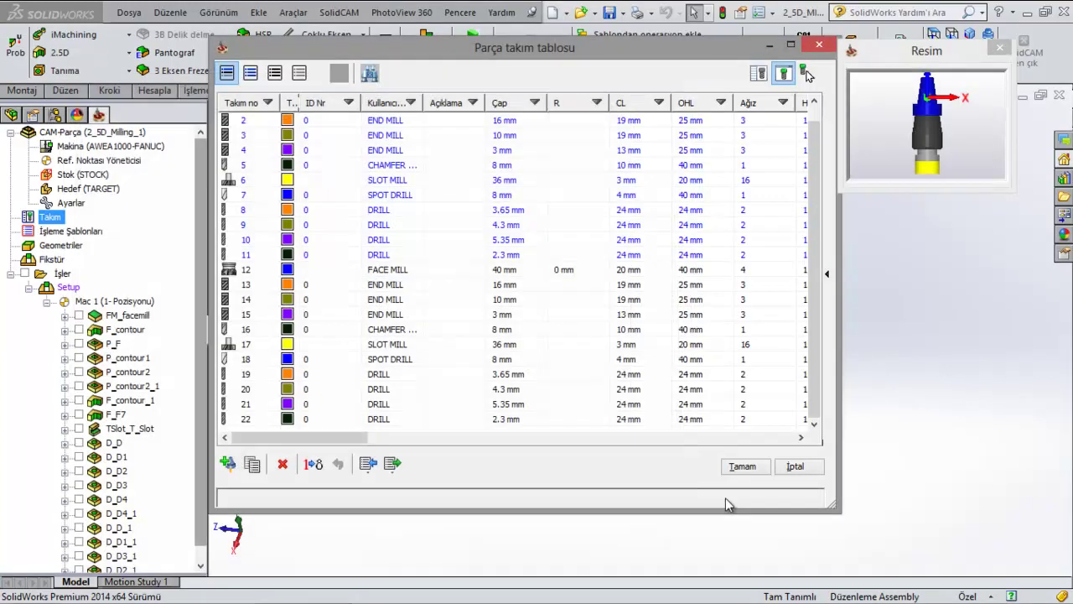
left_click(744, 468)
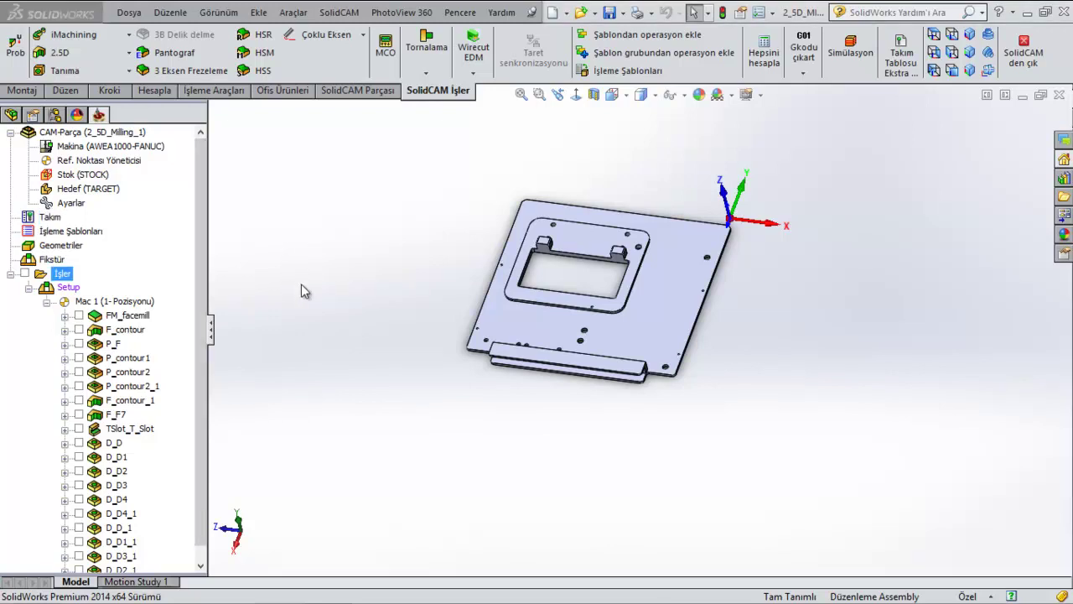
Step: Choose Profil from the 2.5D operations list and open its Takım selection table via Tanımla
left_click(79, 52)
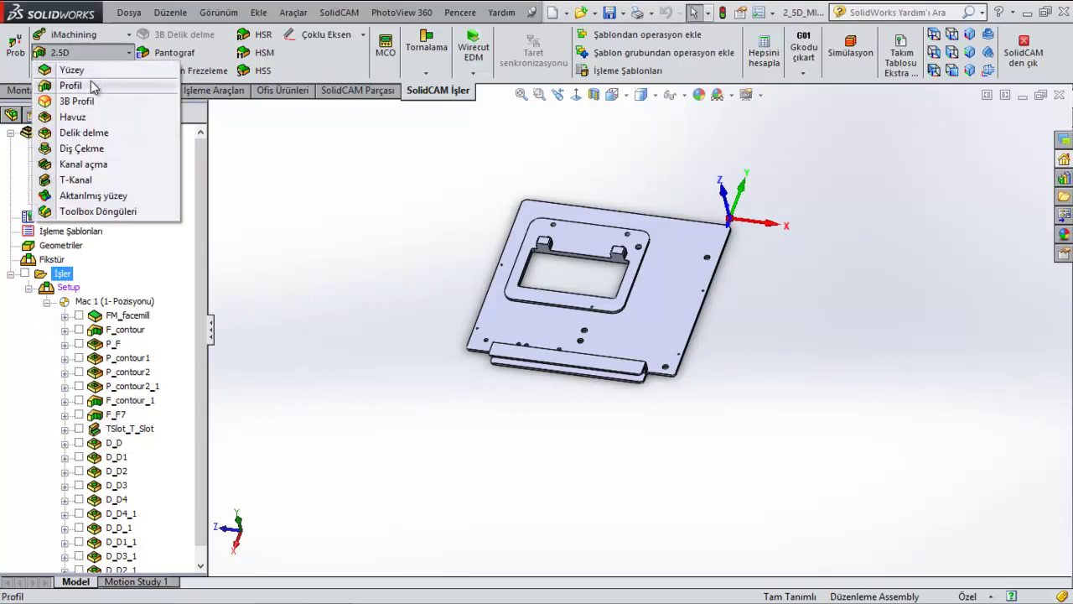
left_click(94, 86)
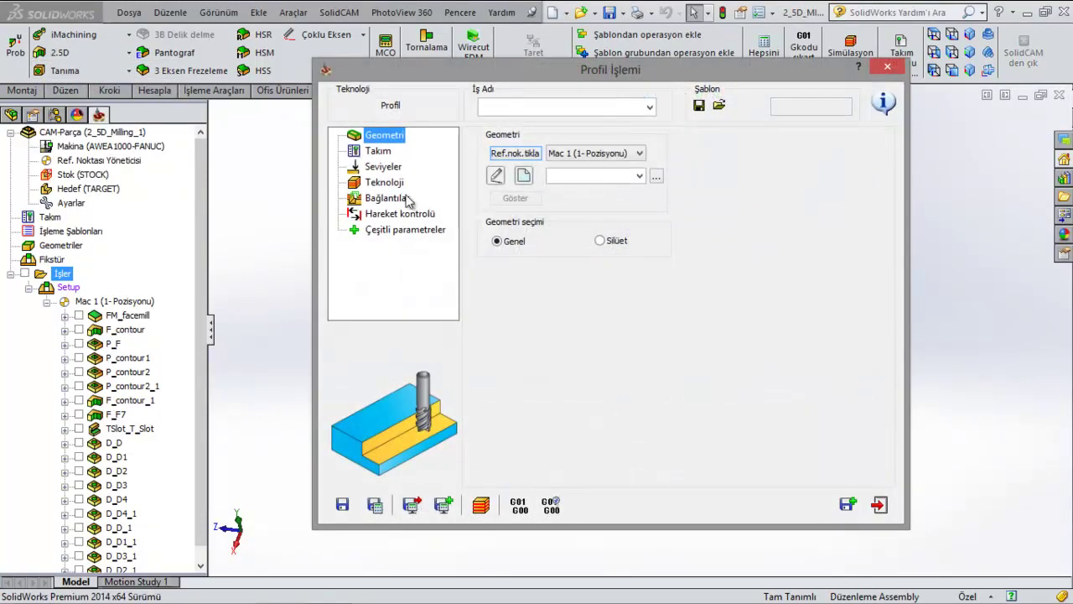
left_click(379, 152)
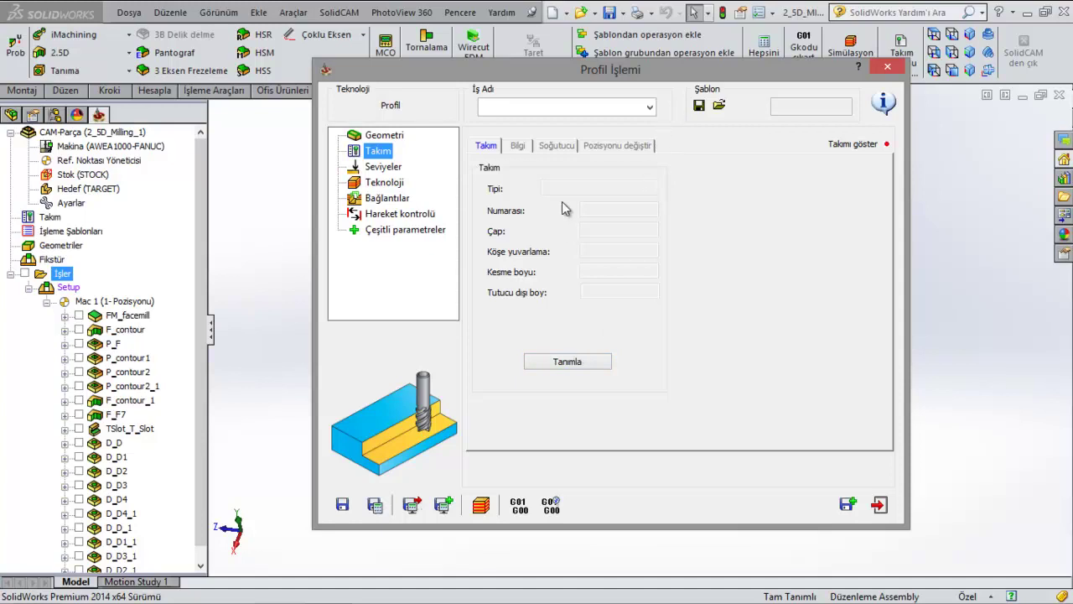
left_click(584, 362)
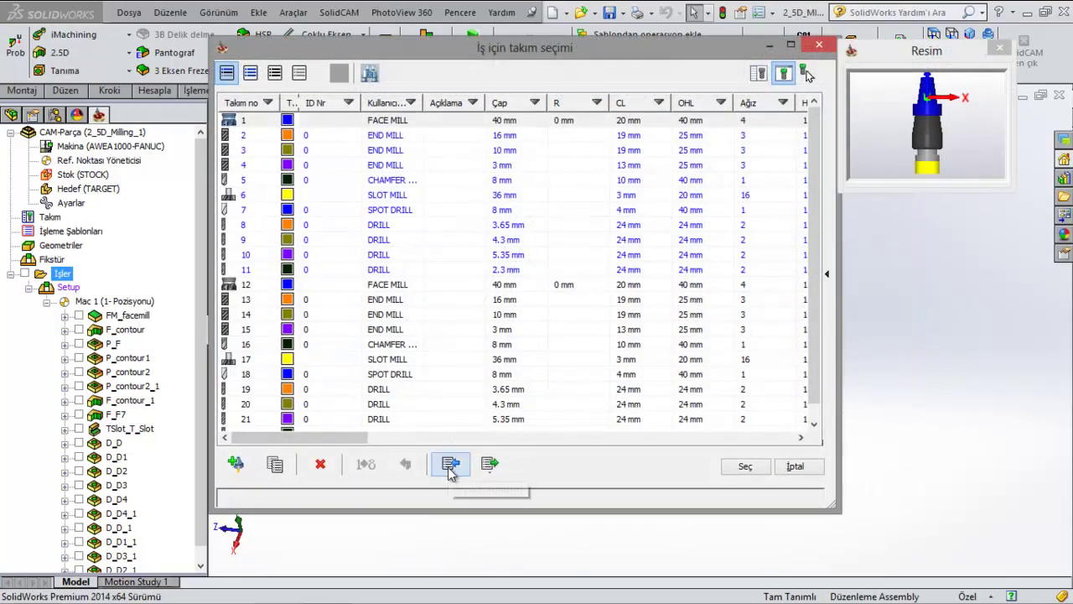
Step: Set up a tool import using the XLS library type and the DENEME library
left_click(450, 465)
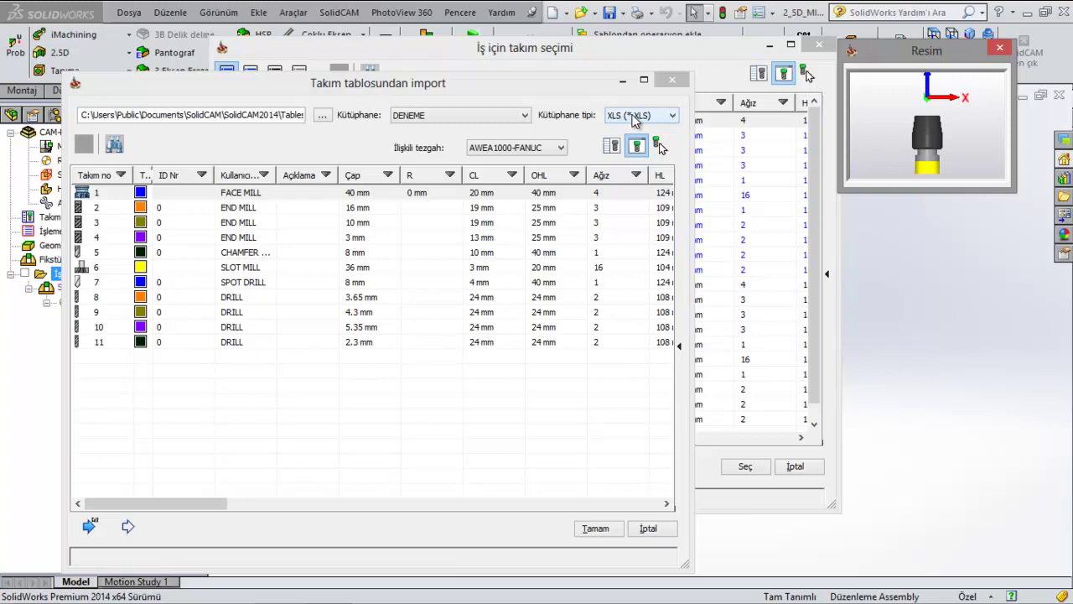
left_click(634, 117)
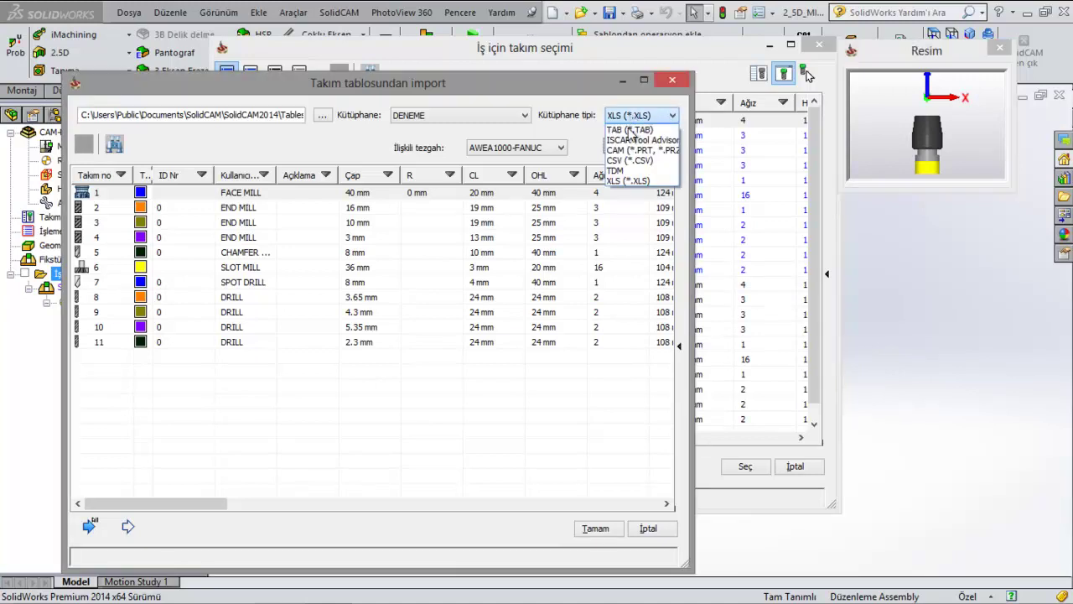
left_click(625, 182)
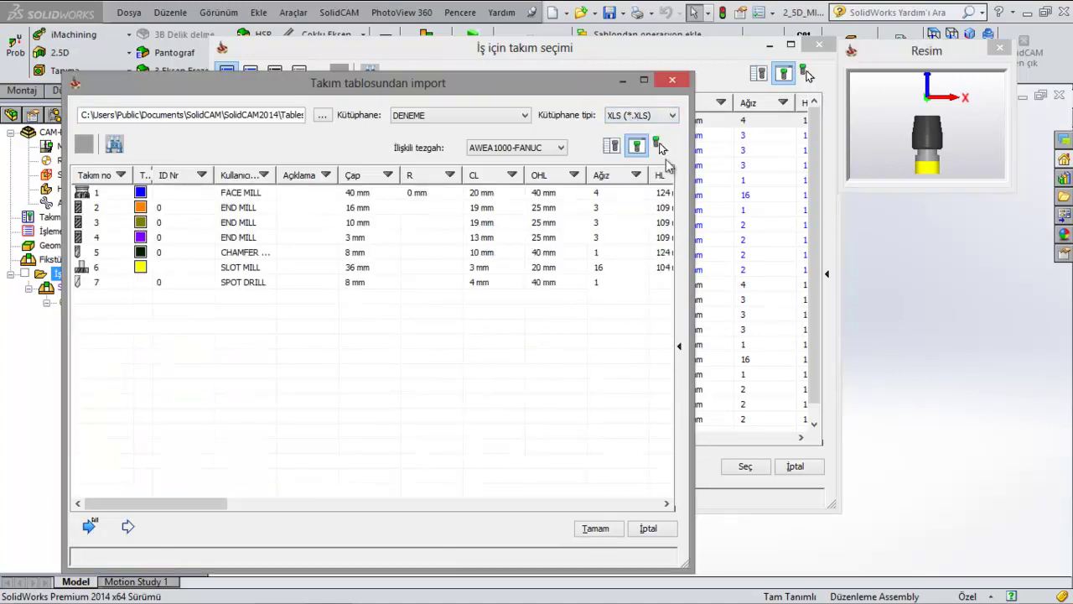
left_click(505, 117)
left_click(502, 114)
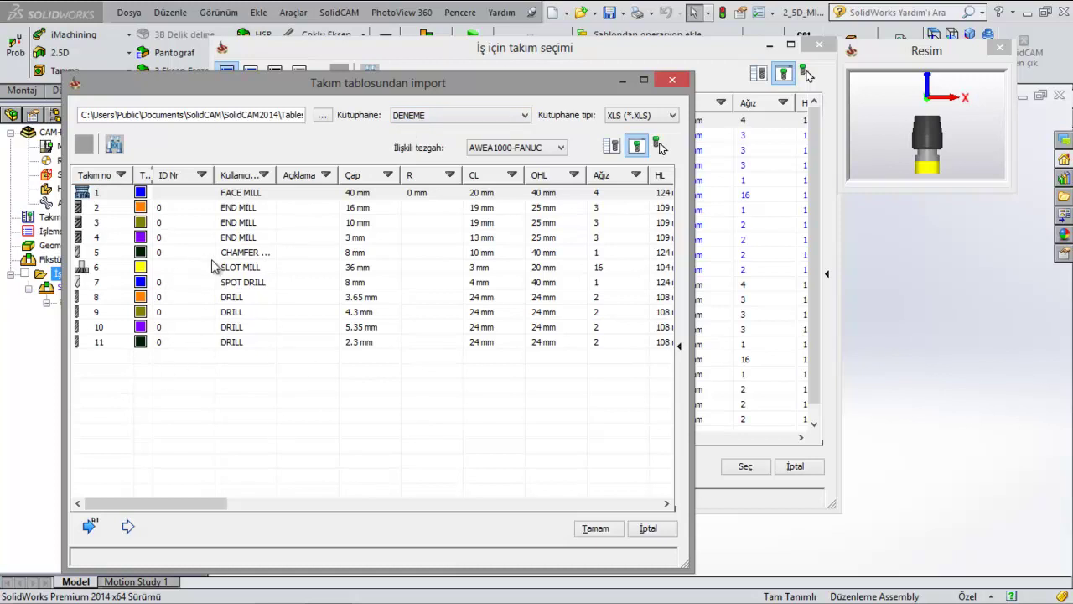
Step: Copy all DENEME tools into the operation's table, expanding it to 33, and choose the FACE MILL
right_click(235, 208)
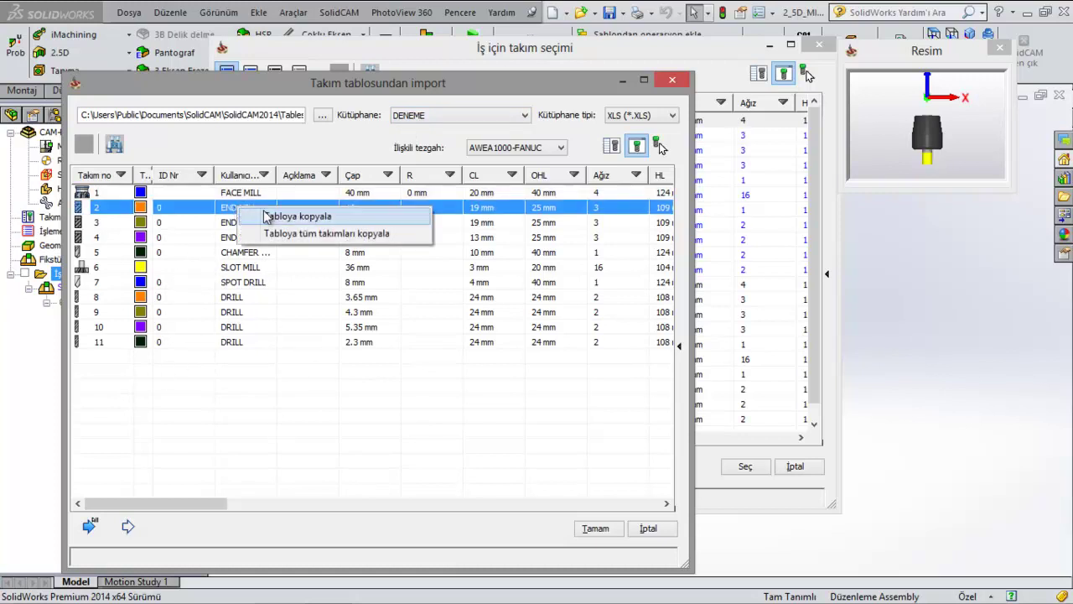
left_click(333, 237)
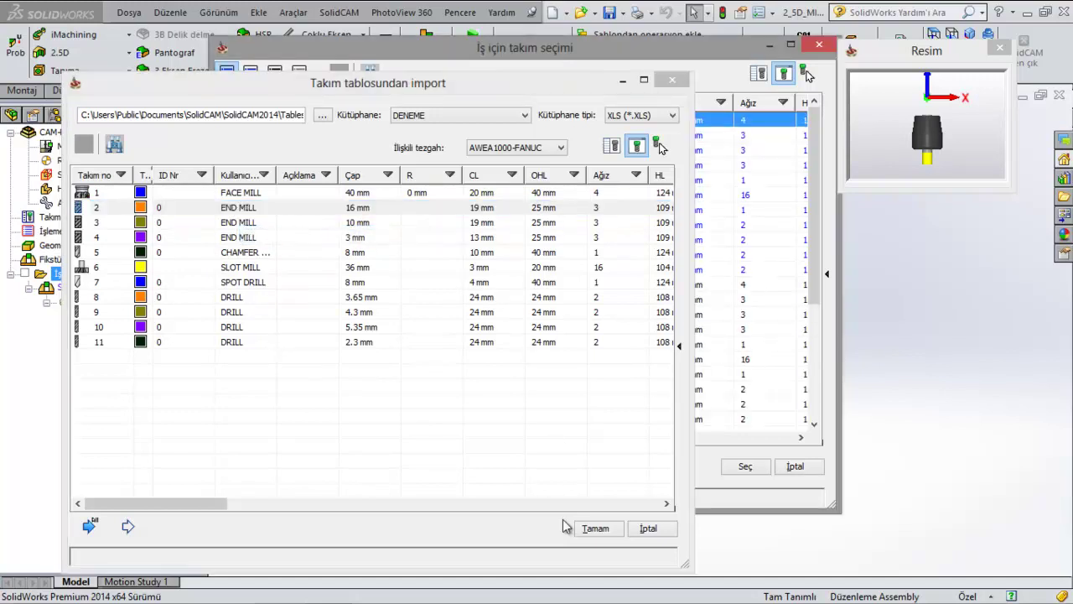
left_click(596, 529)
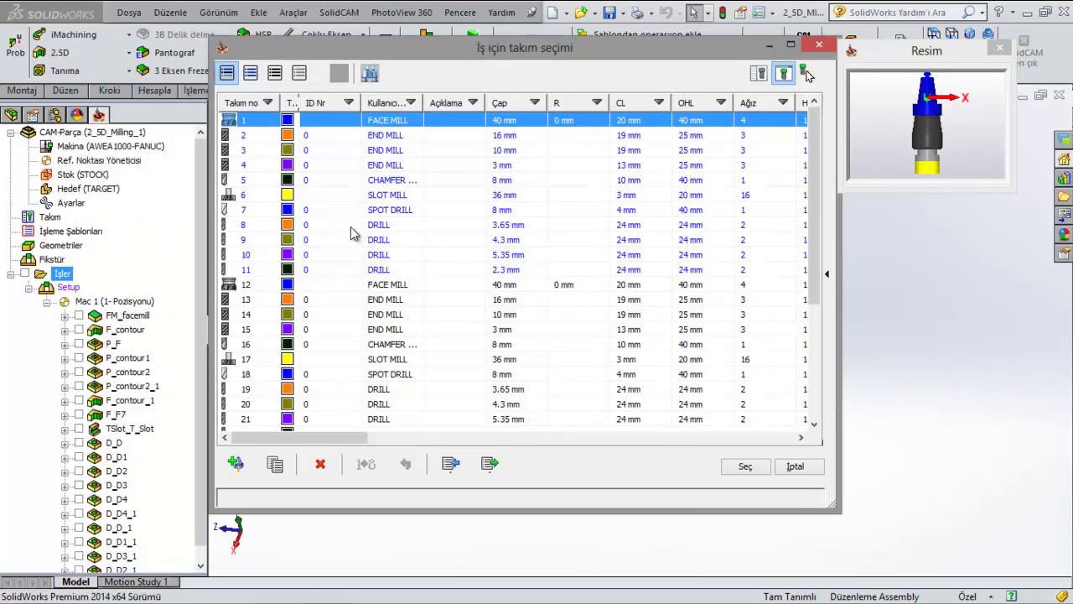
scroll(309, 323, "down", 3)
scroll(363, 371, "down", 1)
scroll(336, 343, "up", 4)
scroll(327, 340, "down", 4)
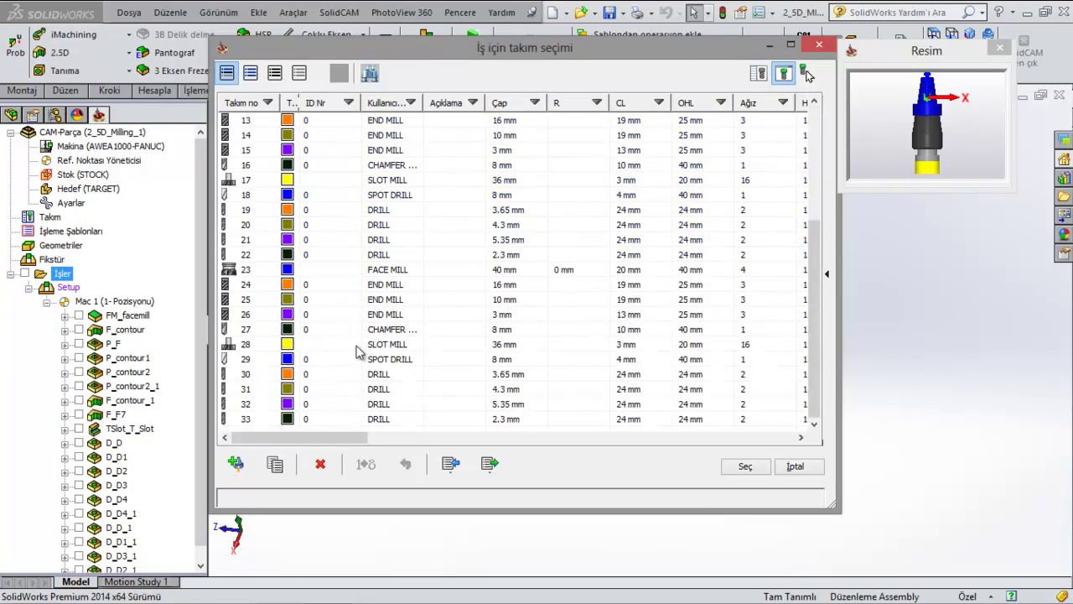
left_click(749, 467)
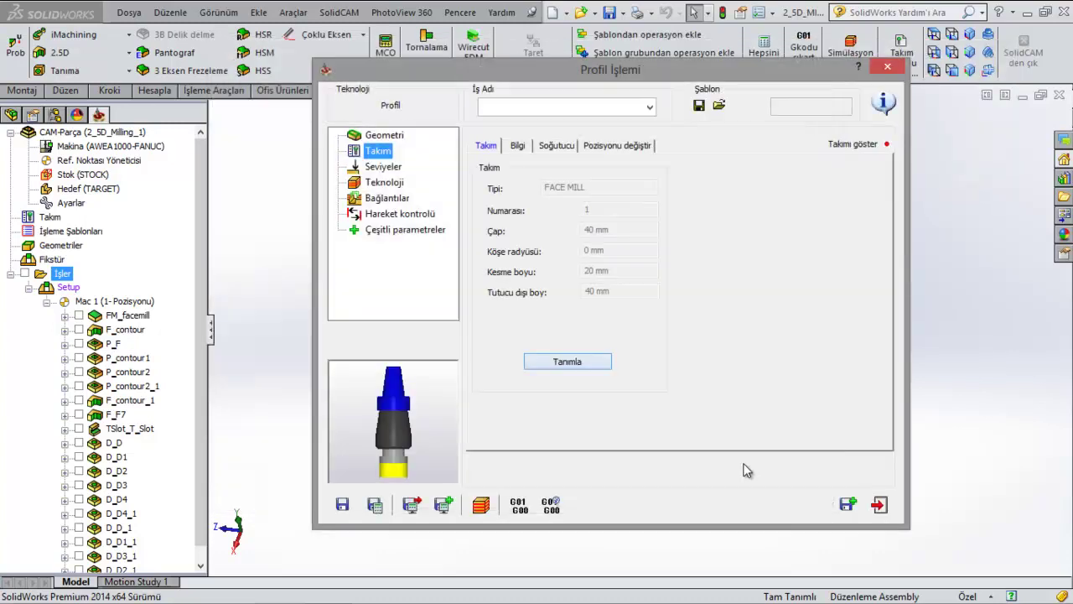
Step: Exit the Profil operation without saving and widen the machining tree panel
left_click(878, 504)
left_click(495, 305)
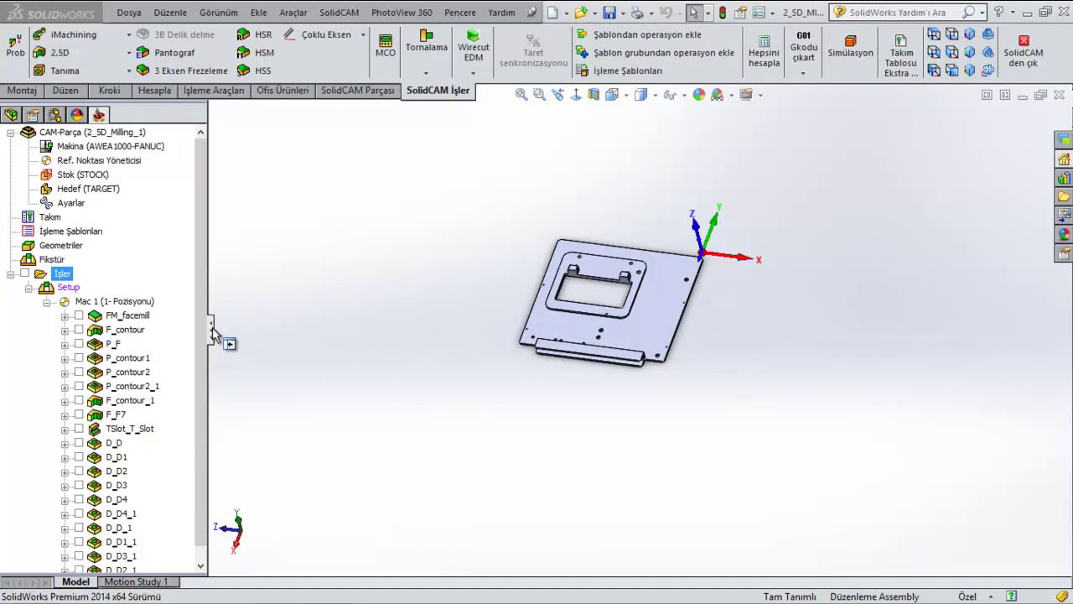
left_click_drag(211, 340, 247, 340)
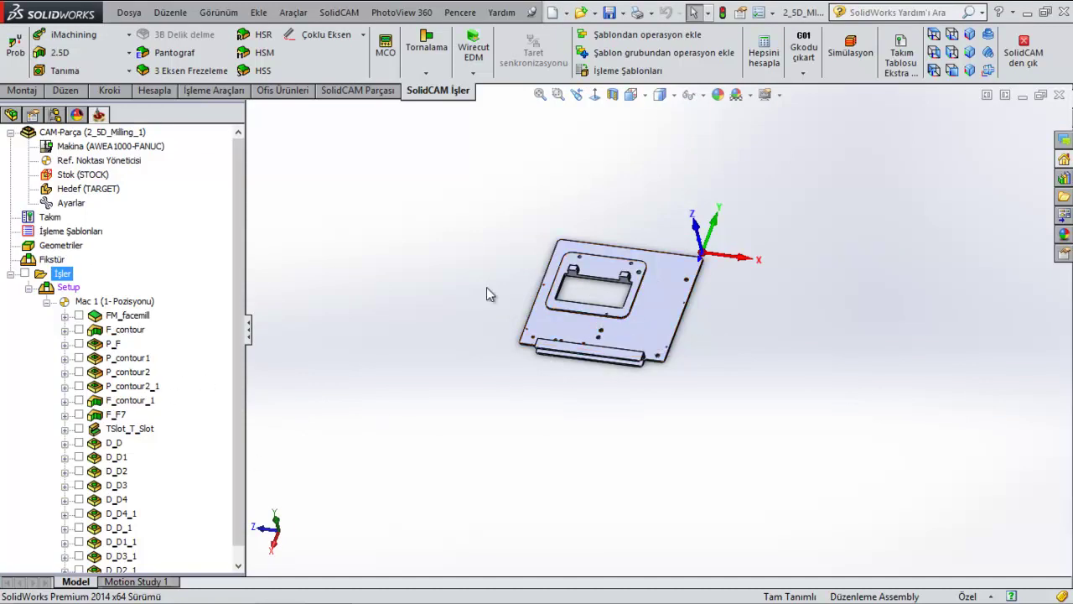
scroll(599, 264, "down", 1)
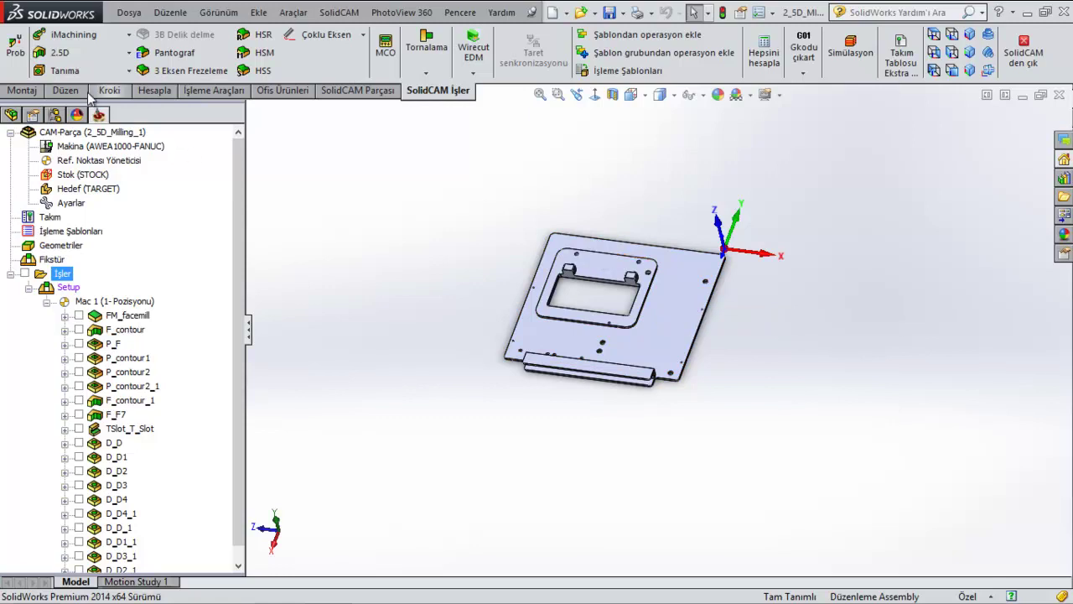
Step: Open the 2.5D operation types list and close it without choosing one
left_click(90, 52)
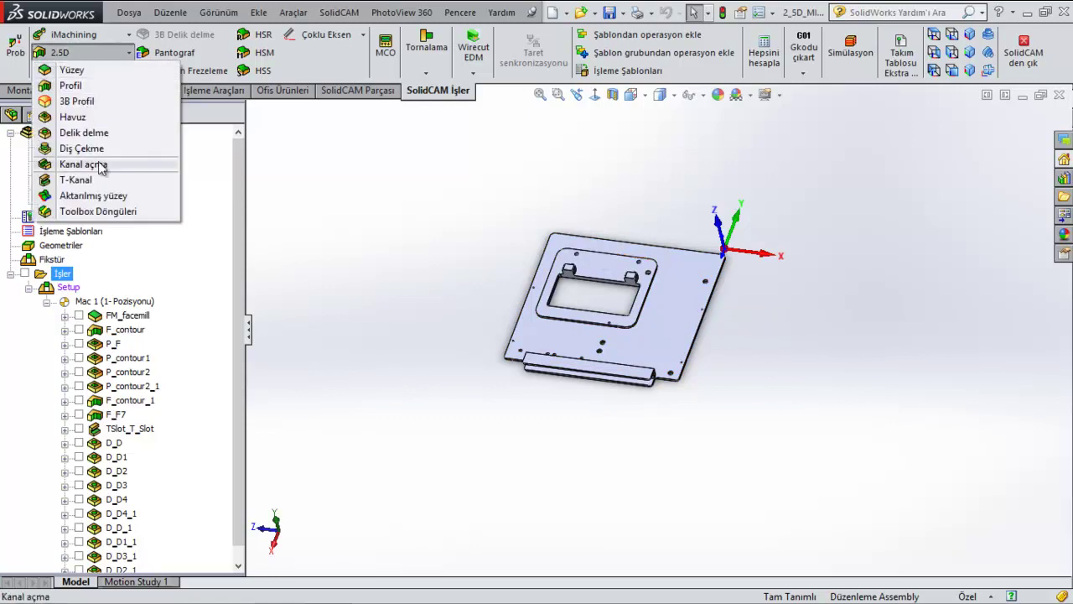
left_click(438, 179)
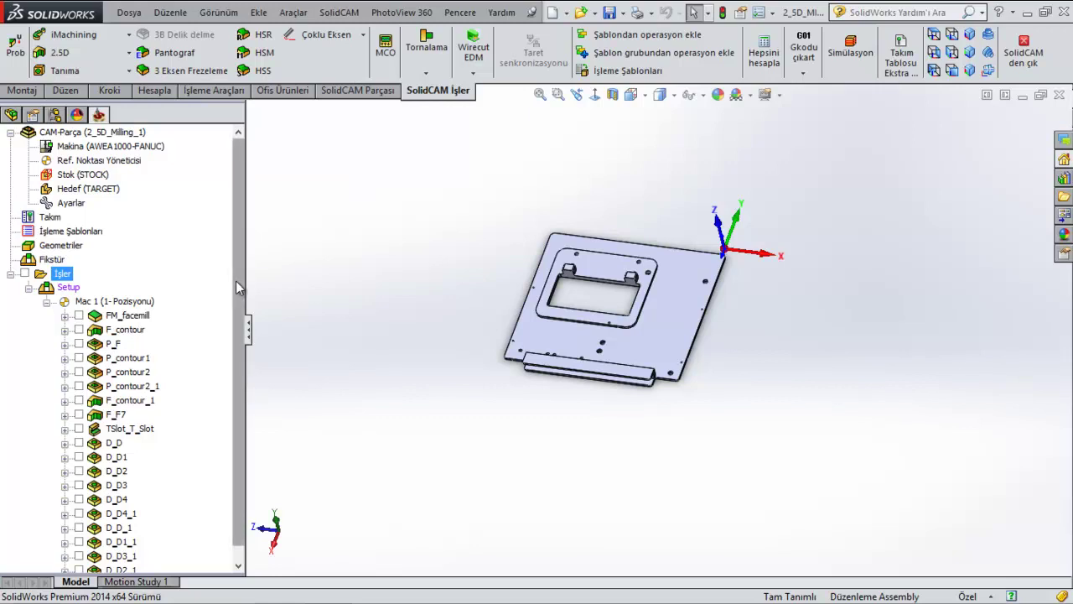
scroll(229, 300, "down", 1)
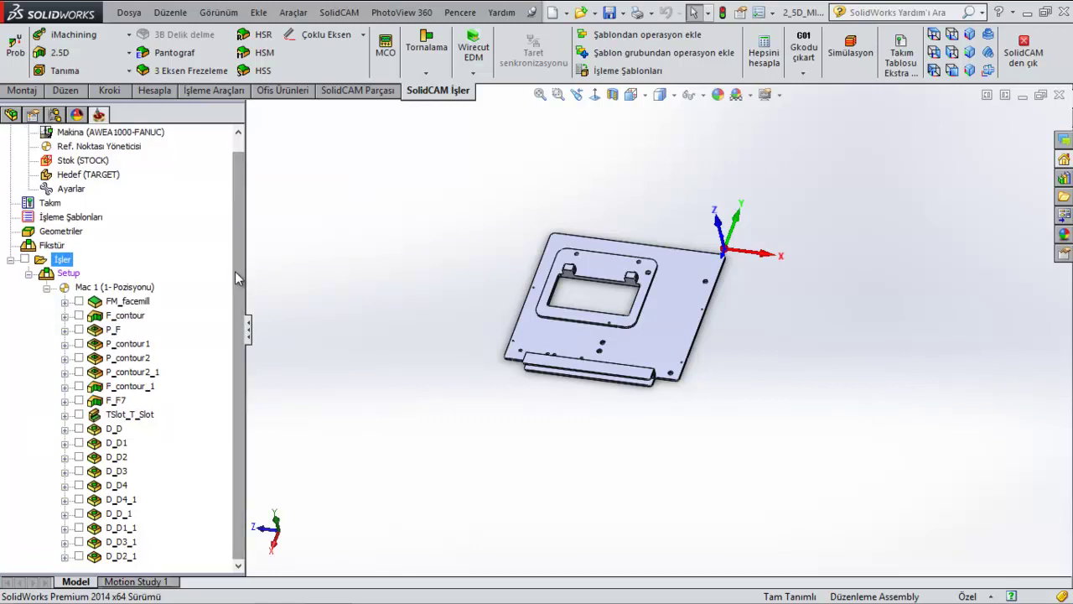
scroll(238, 243, "up", 1)
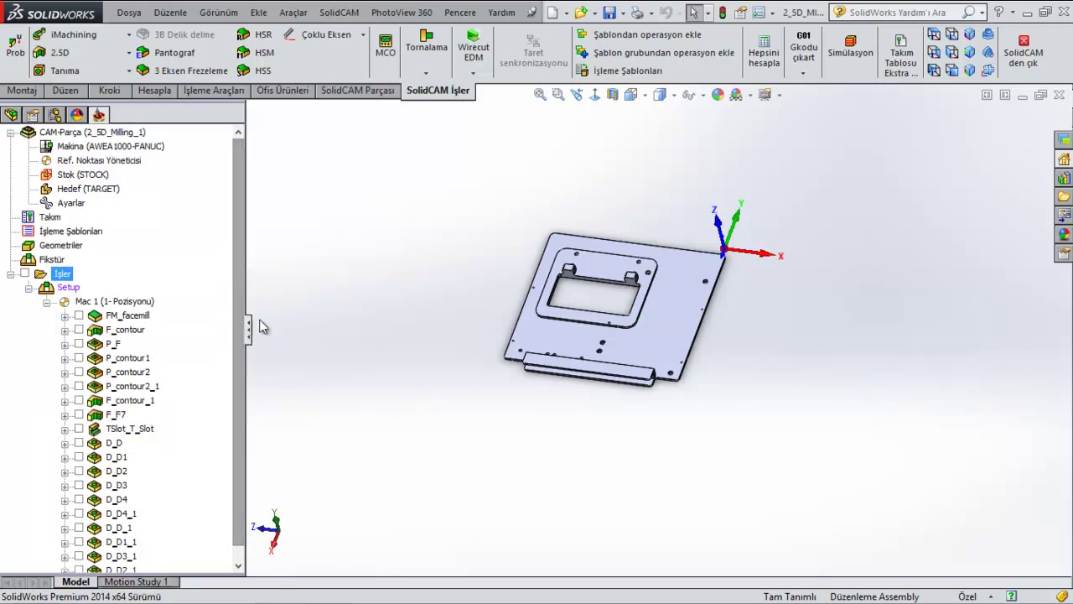